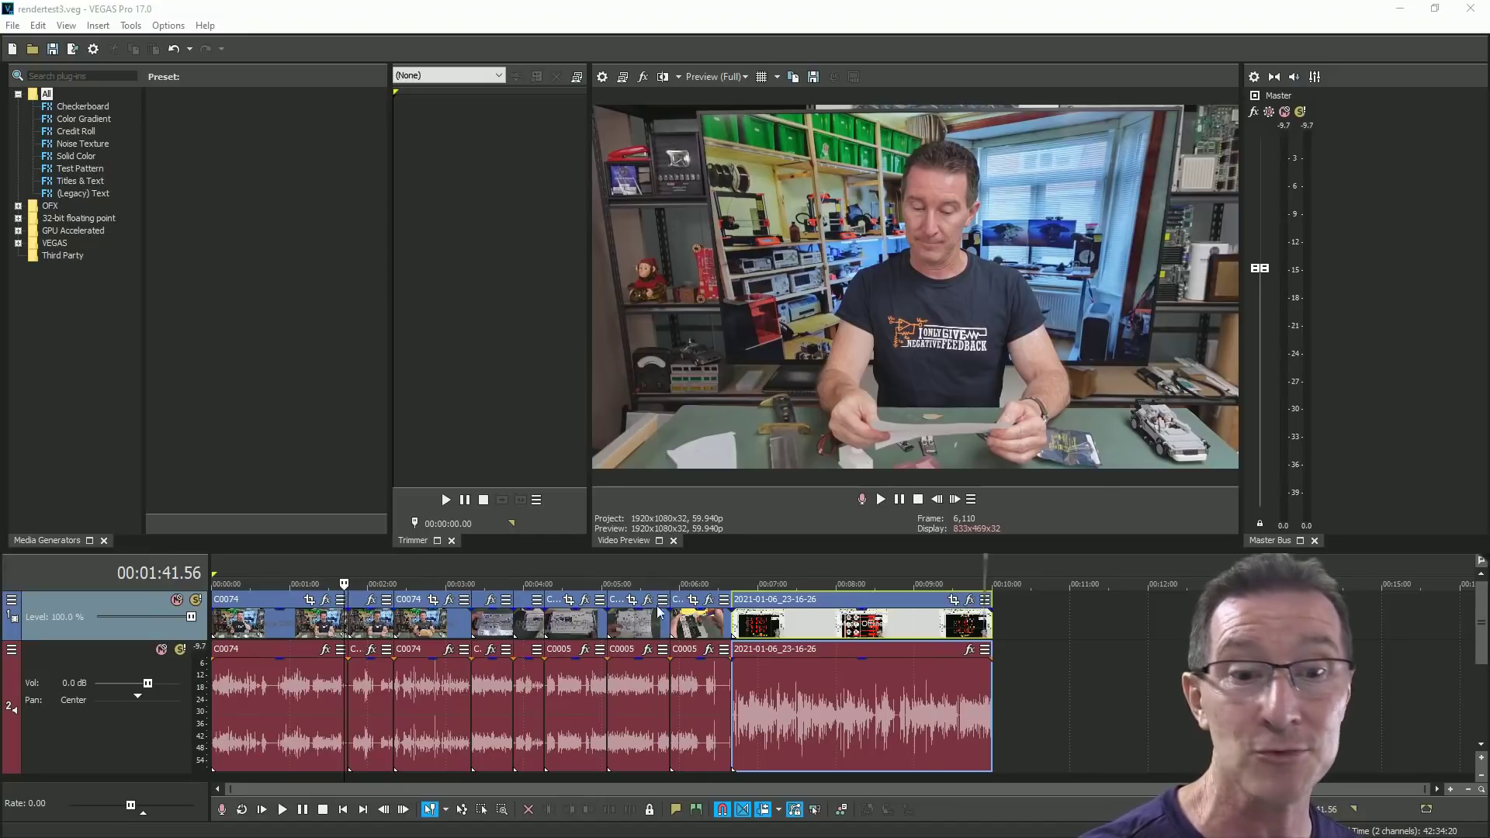
# Step: Scrub the timeline through 0:43, 1:13, 3:52, 4:47 and 6:07, ending on the EasyEDA PCB footage at 00:08:08.03
pyautogui.click(994, 566)
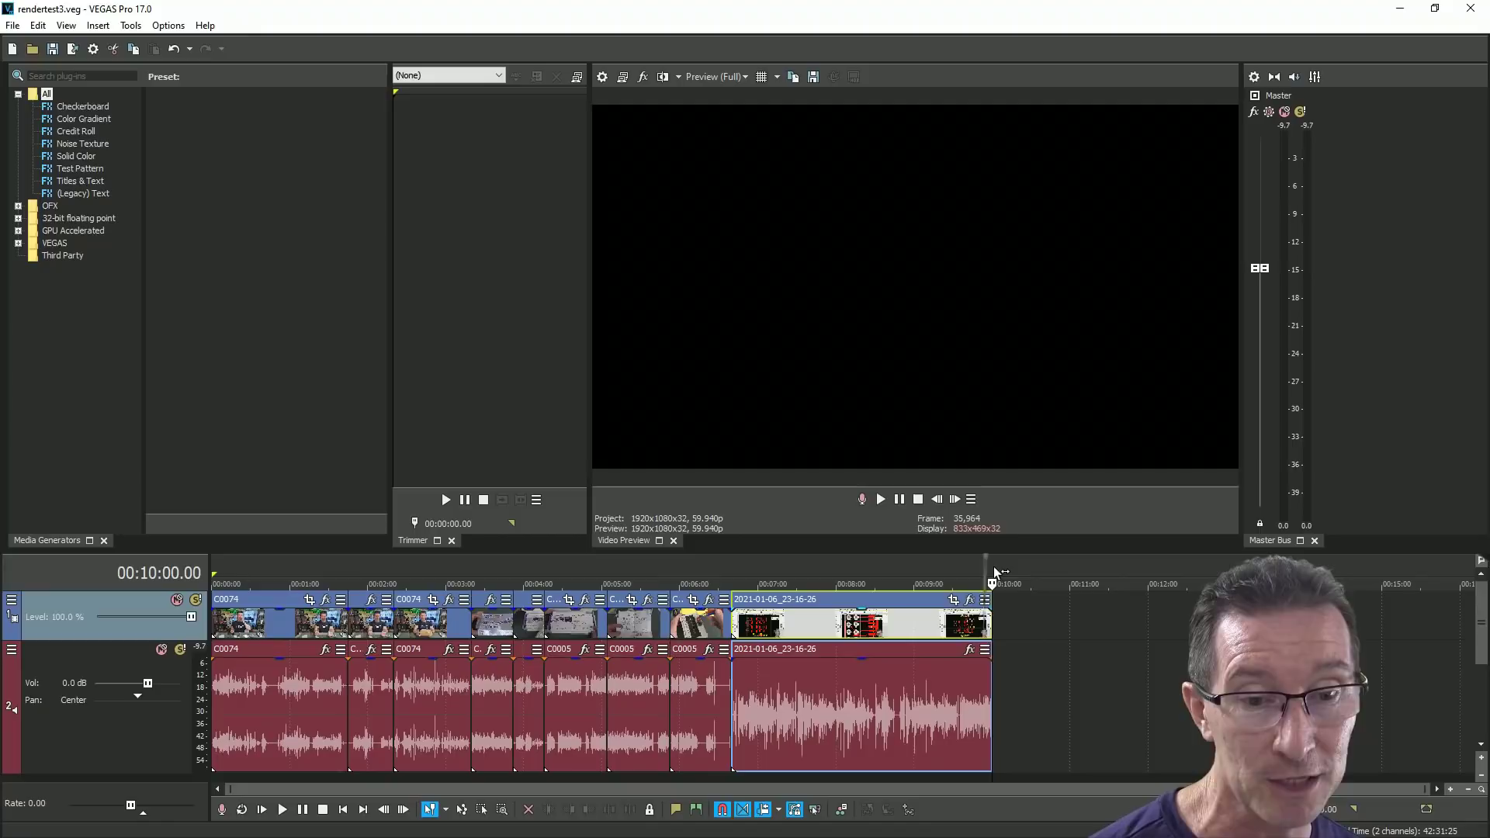
pyautogui.click(880, 568)
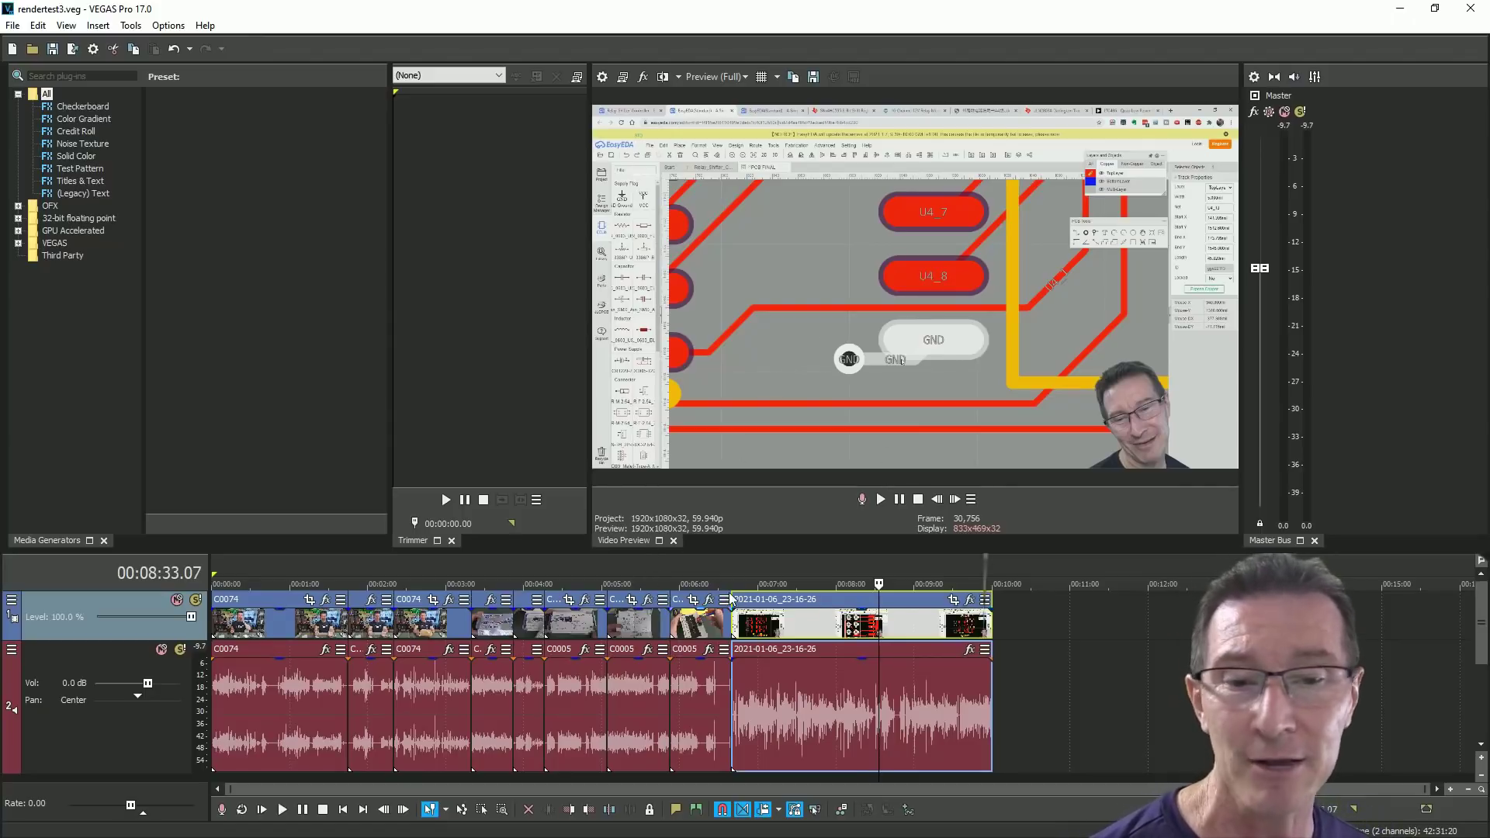
pyautogui.click(269, 565)
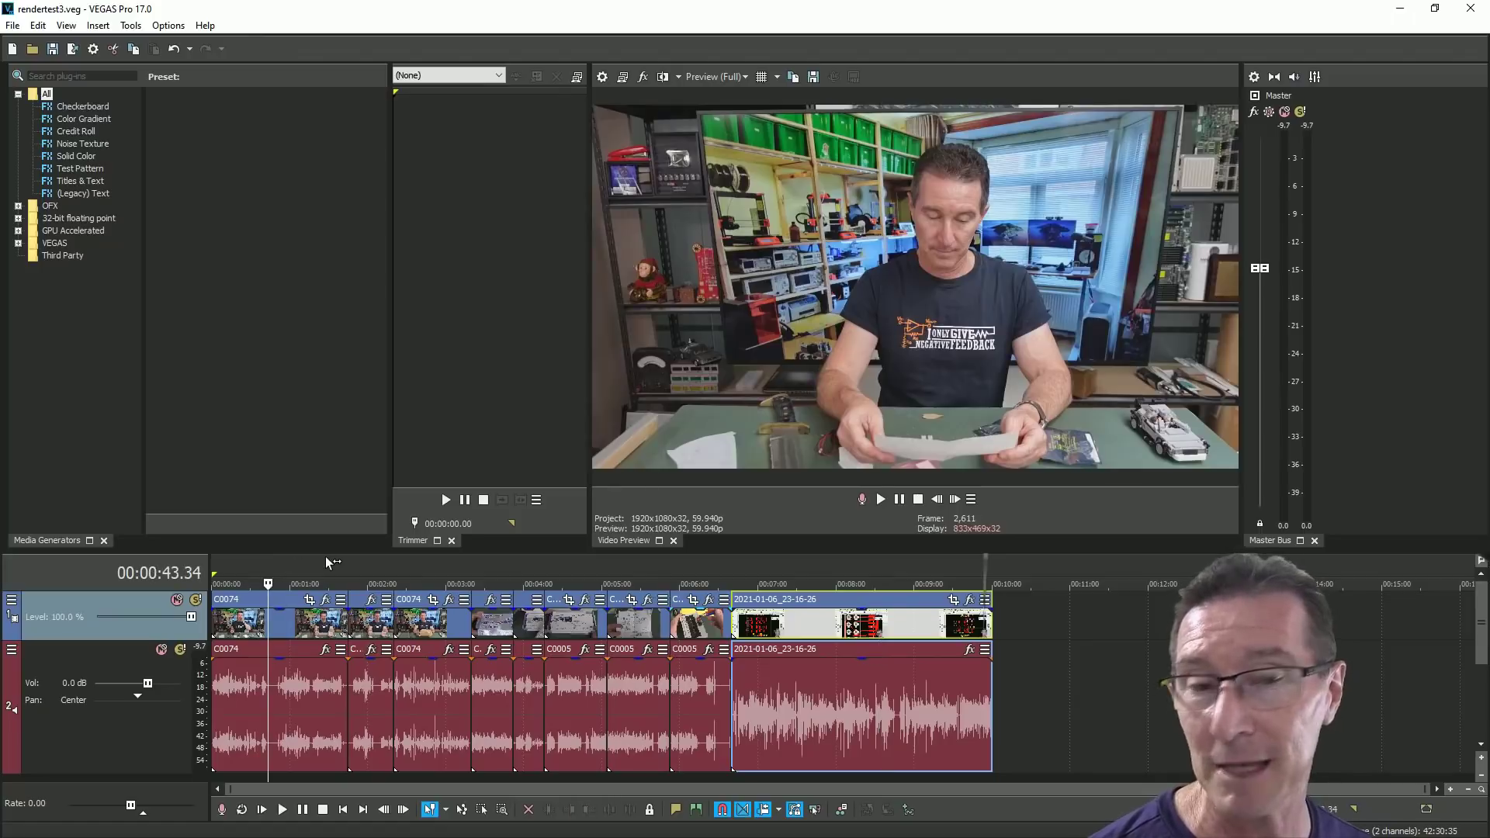
pyautogui.click(309, 570)
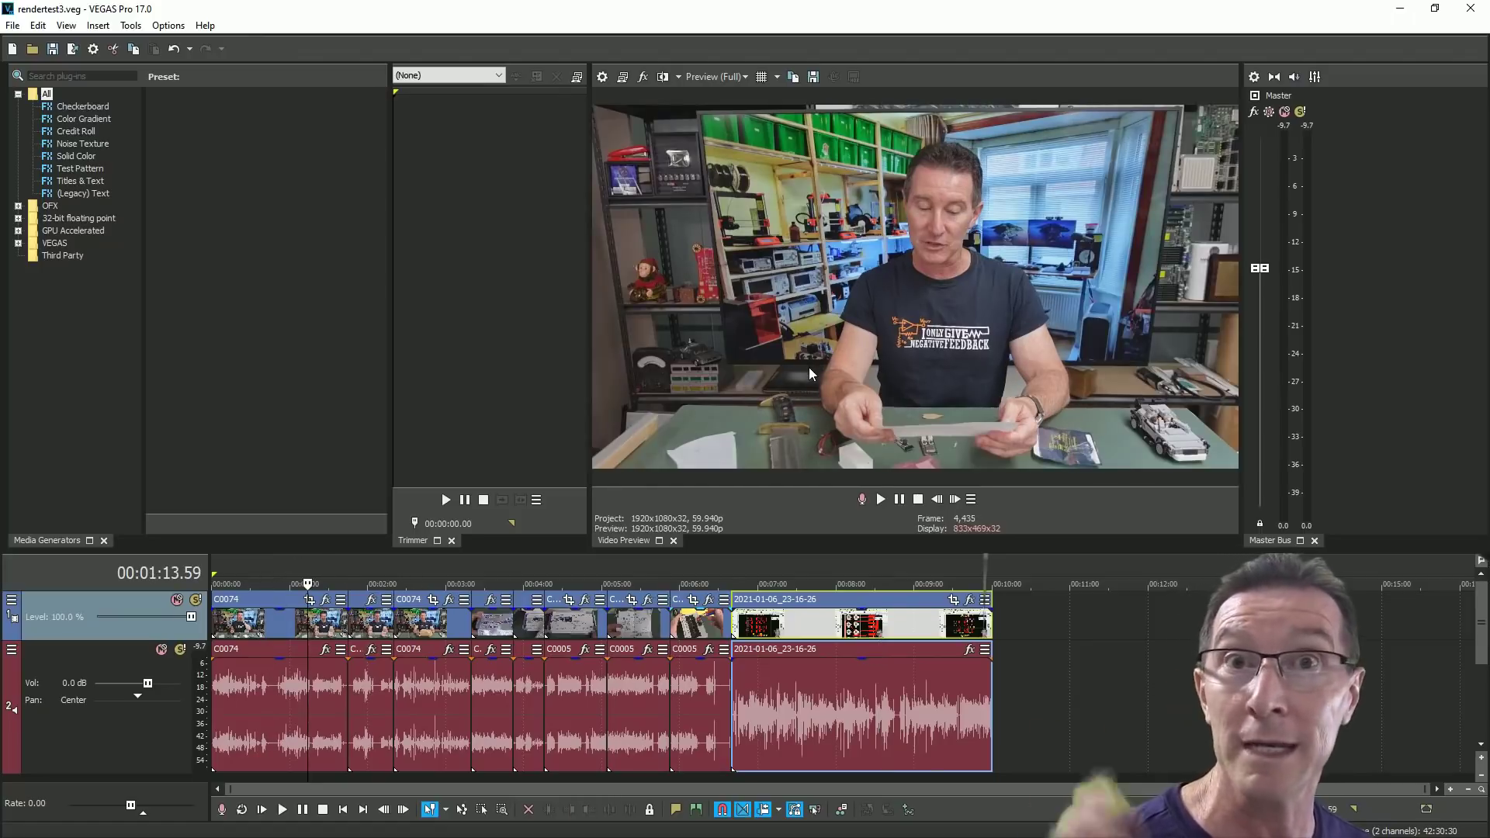
pyautogui.click(587, 574)
pyautogui.click(515, 574)
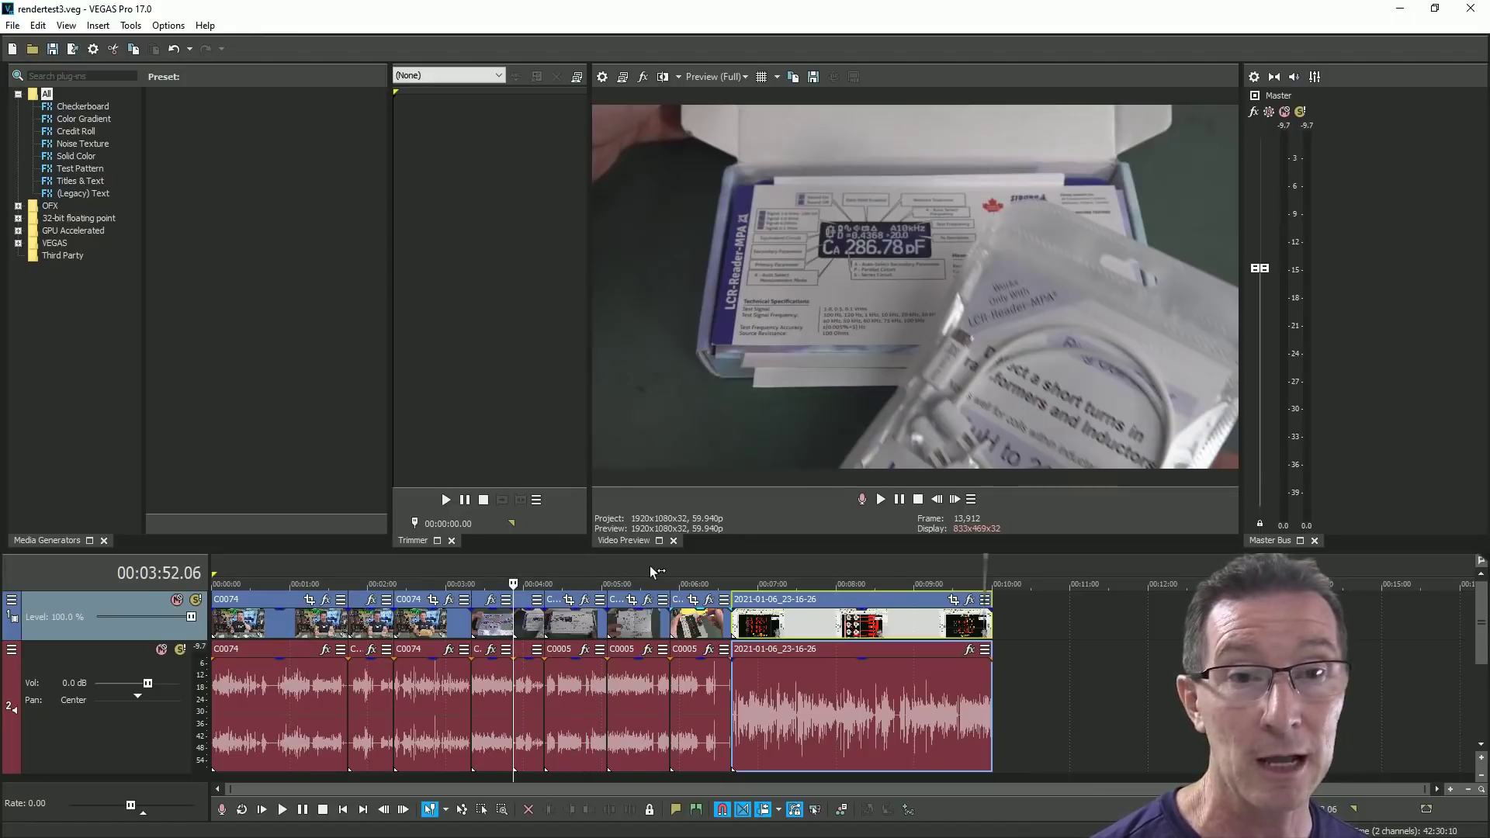
pyautogui.click(689, 576)
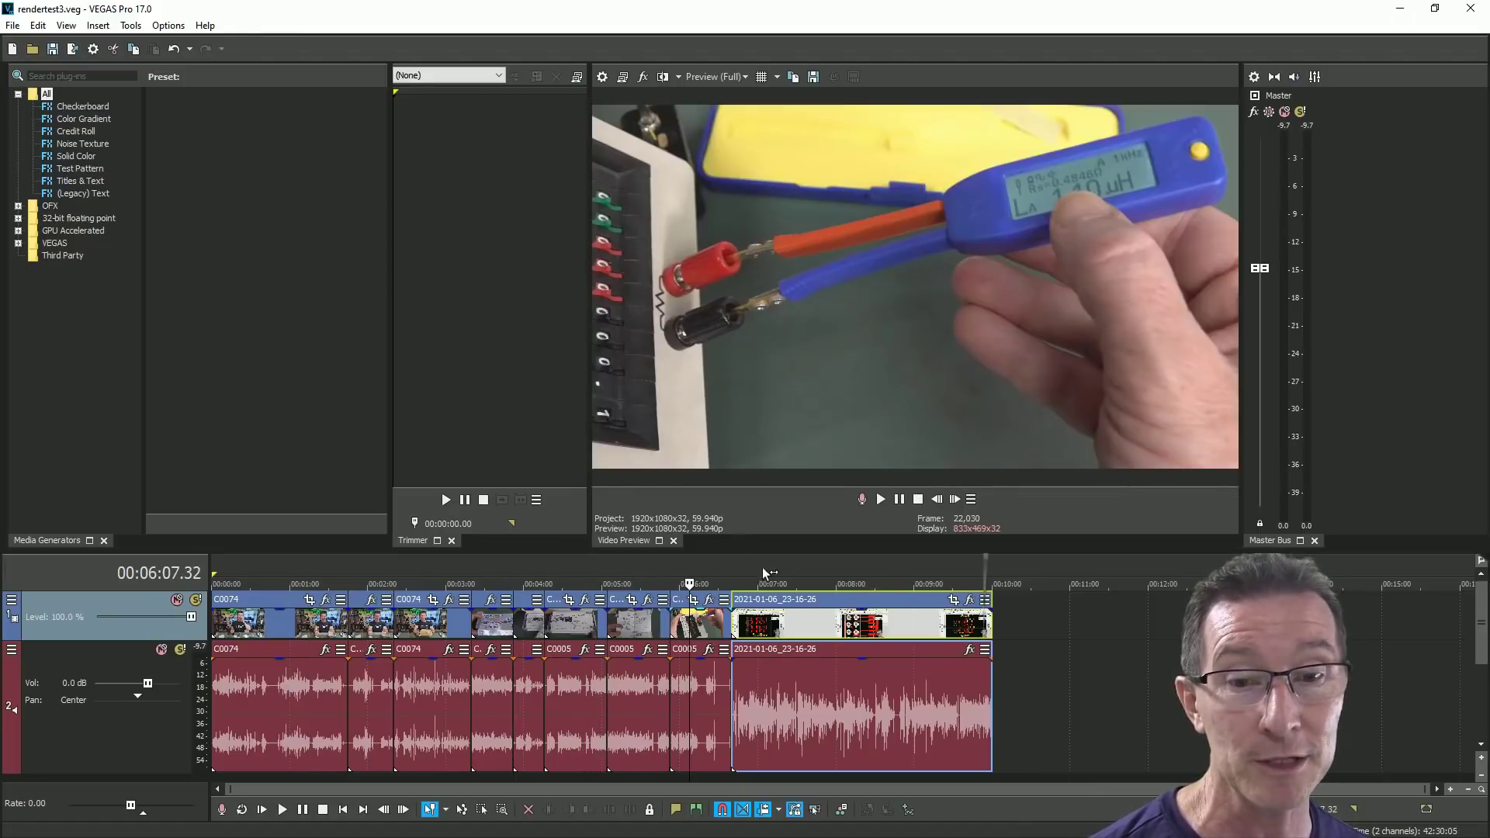
pyautogui.click(846, 570)
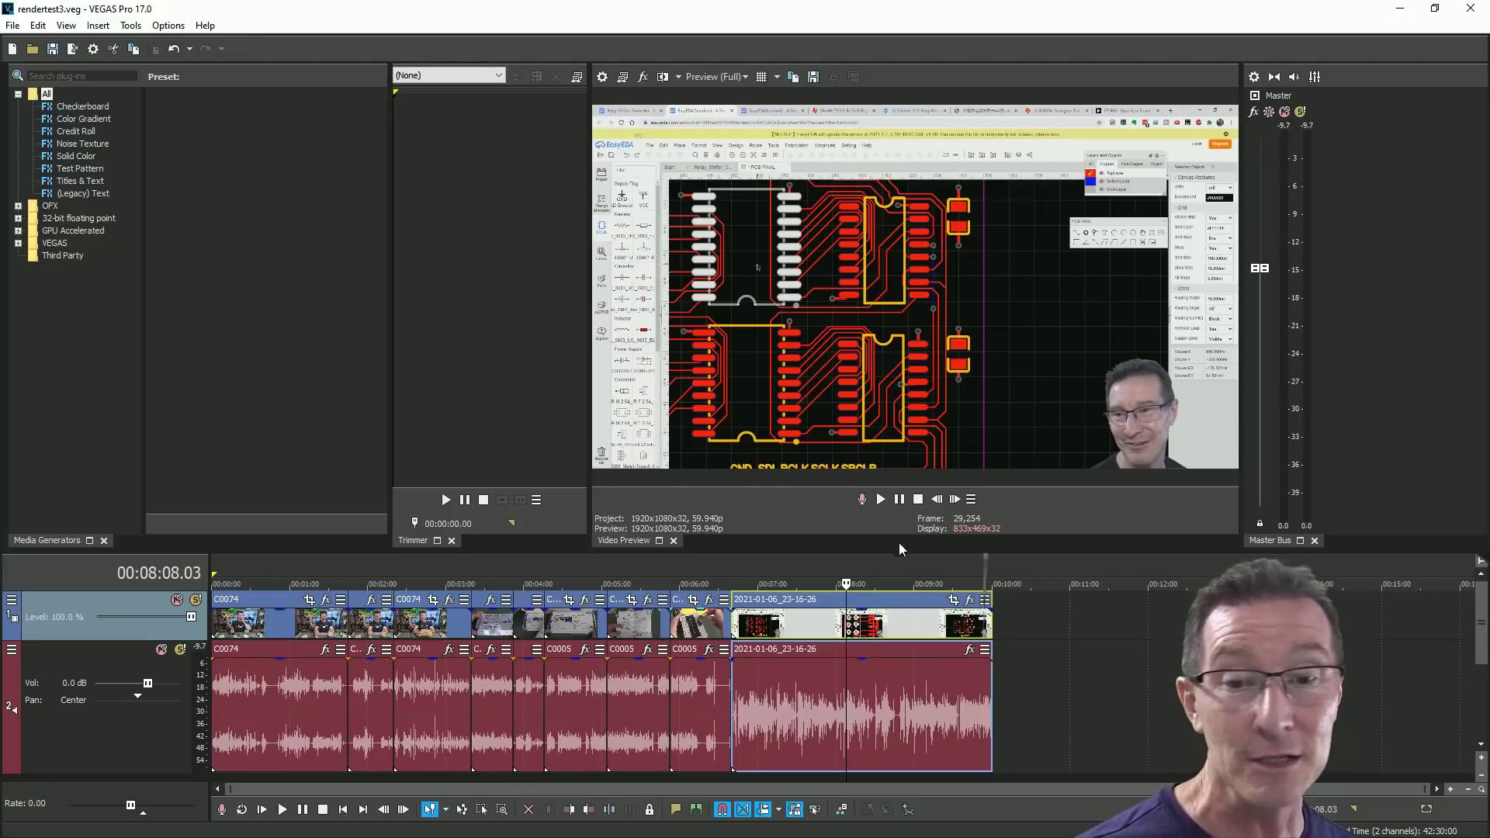
# Step: Open Render As for MAGIX AVC/AAC MP4 and scroll to the EEVblog NVENC templates
pyautogui.click(72, 48)
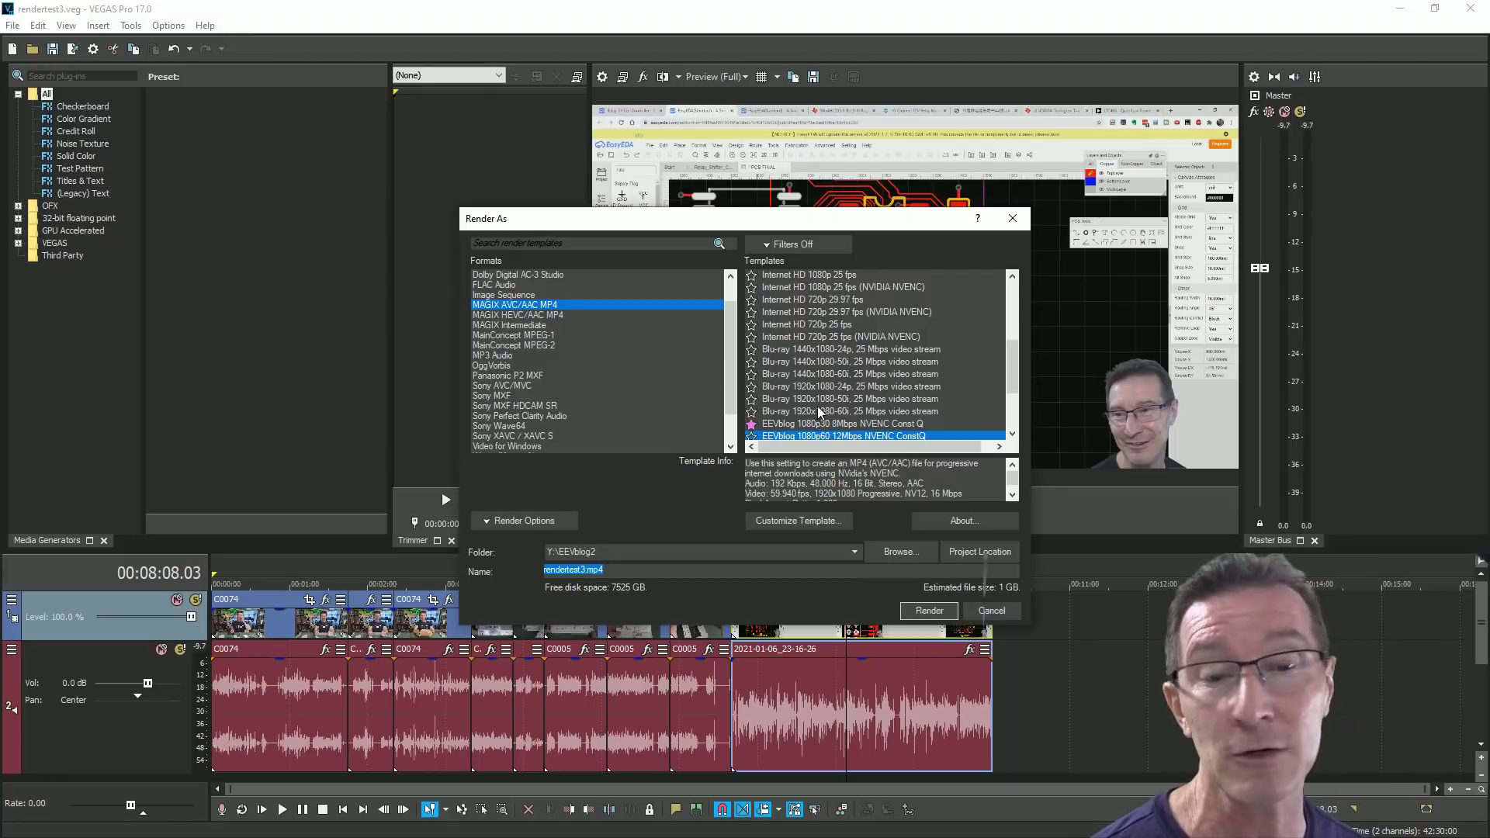
pyautogui.scroll(-2, 831, 386)
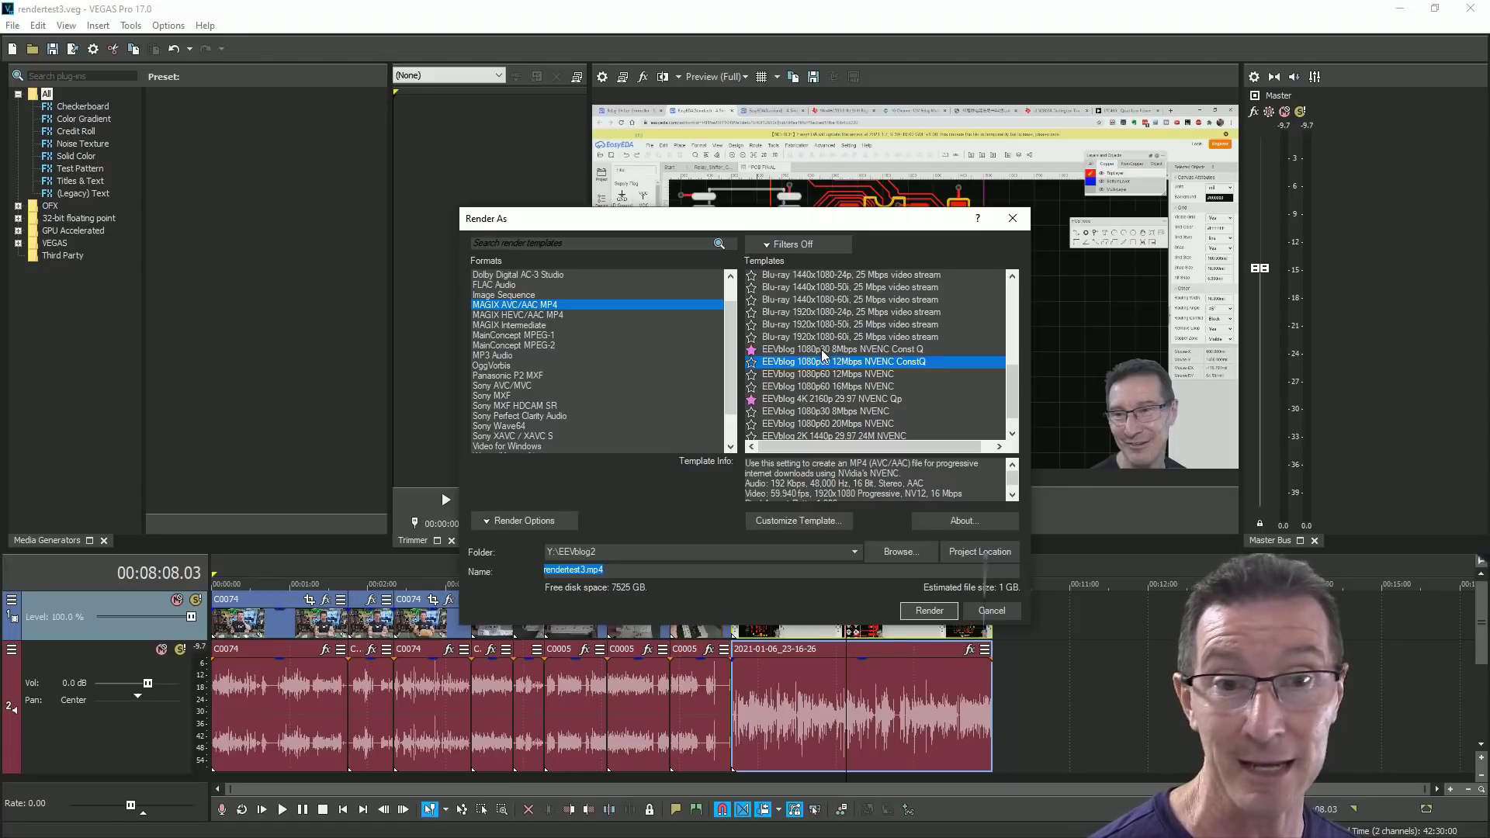
# Step: Cancel rendering and set the project frame rate to 29.970 (NTSC) in File > Properties
pyautogui.press('Escape')
pyautogui.click(13, 25)
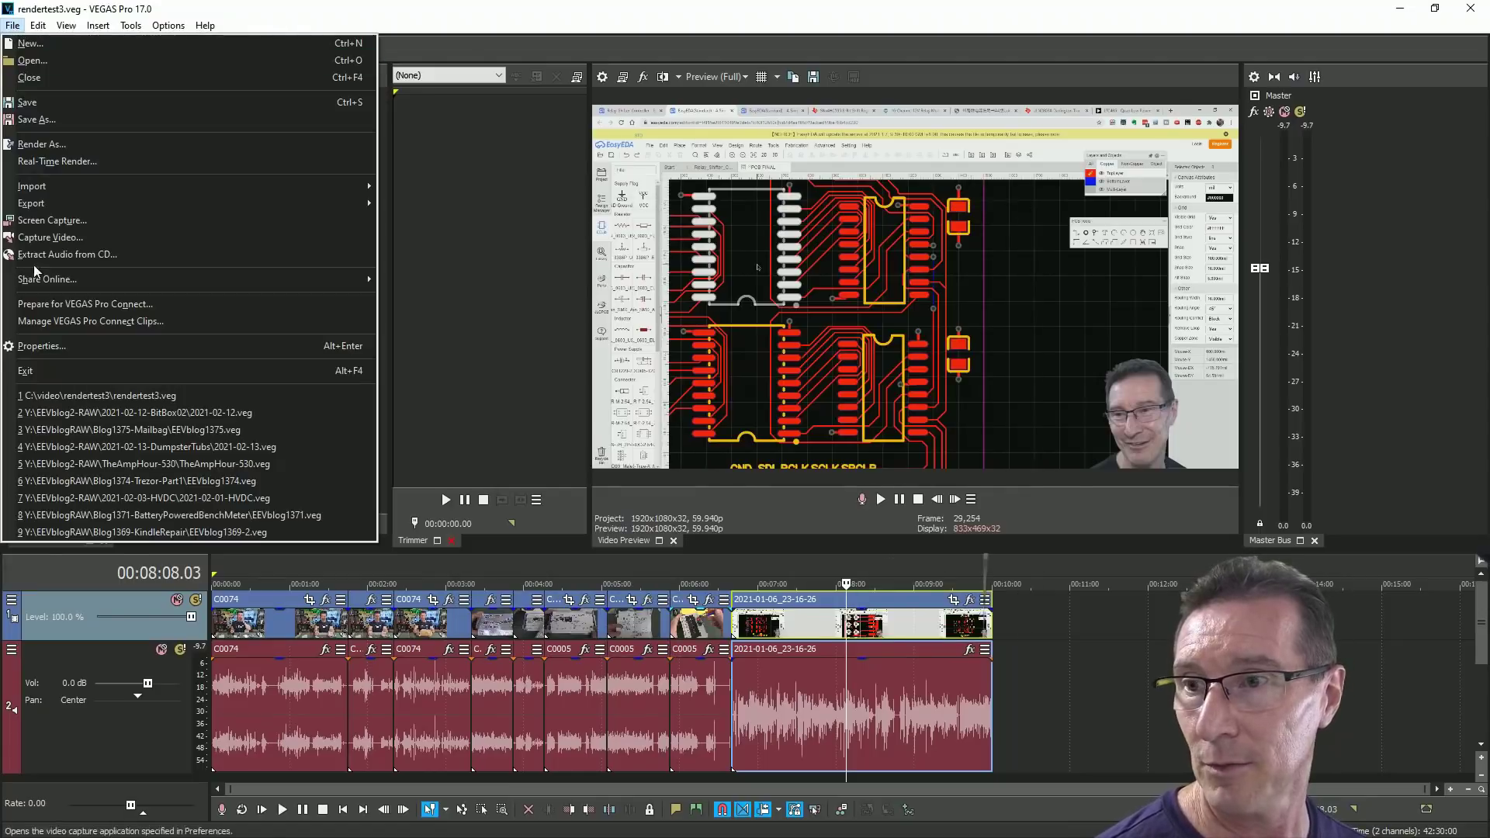
pyautogui.click(87, 351)
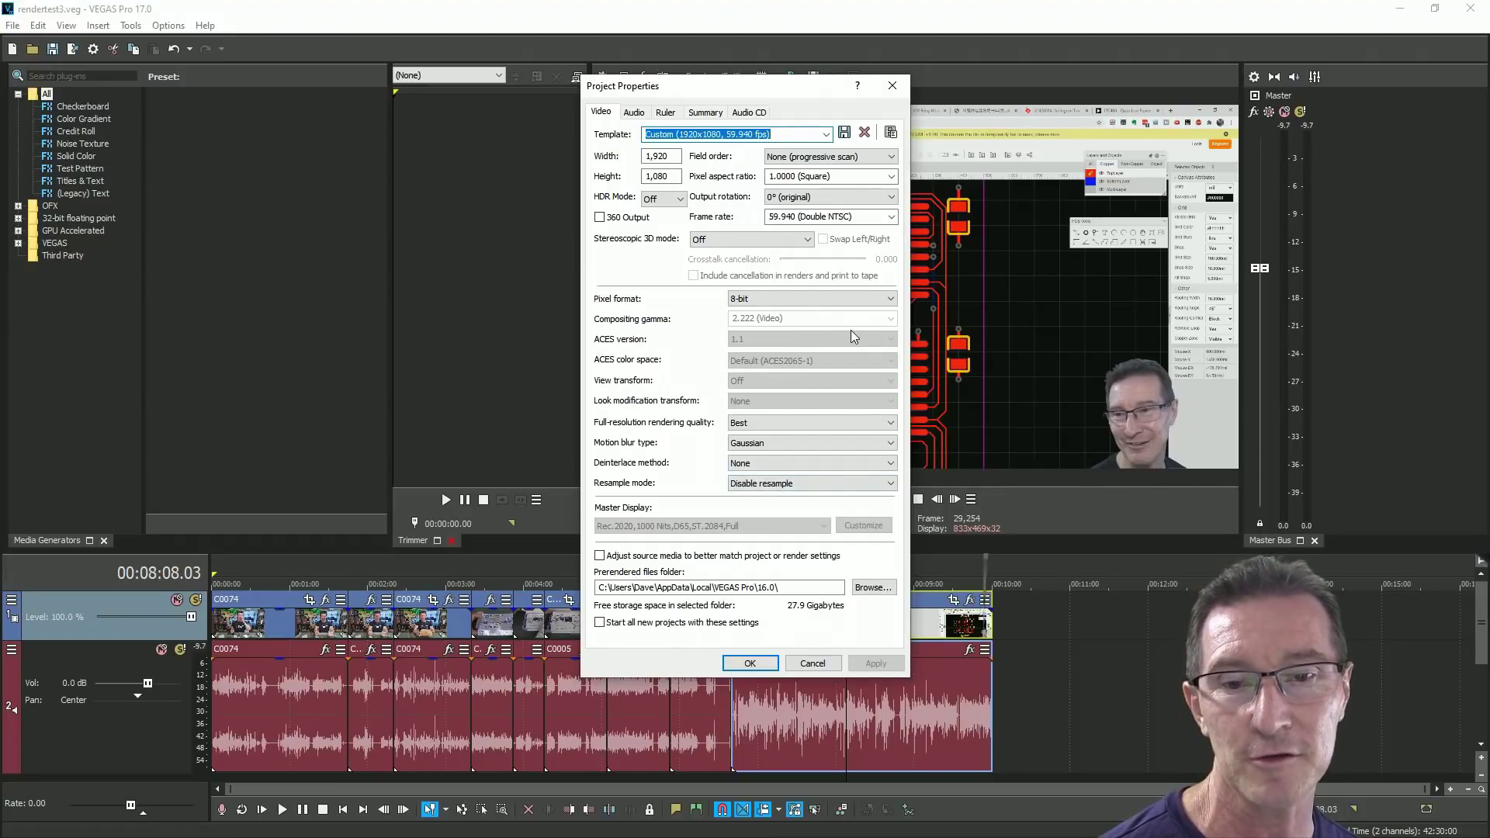
pyautogui.click(888, 218)
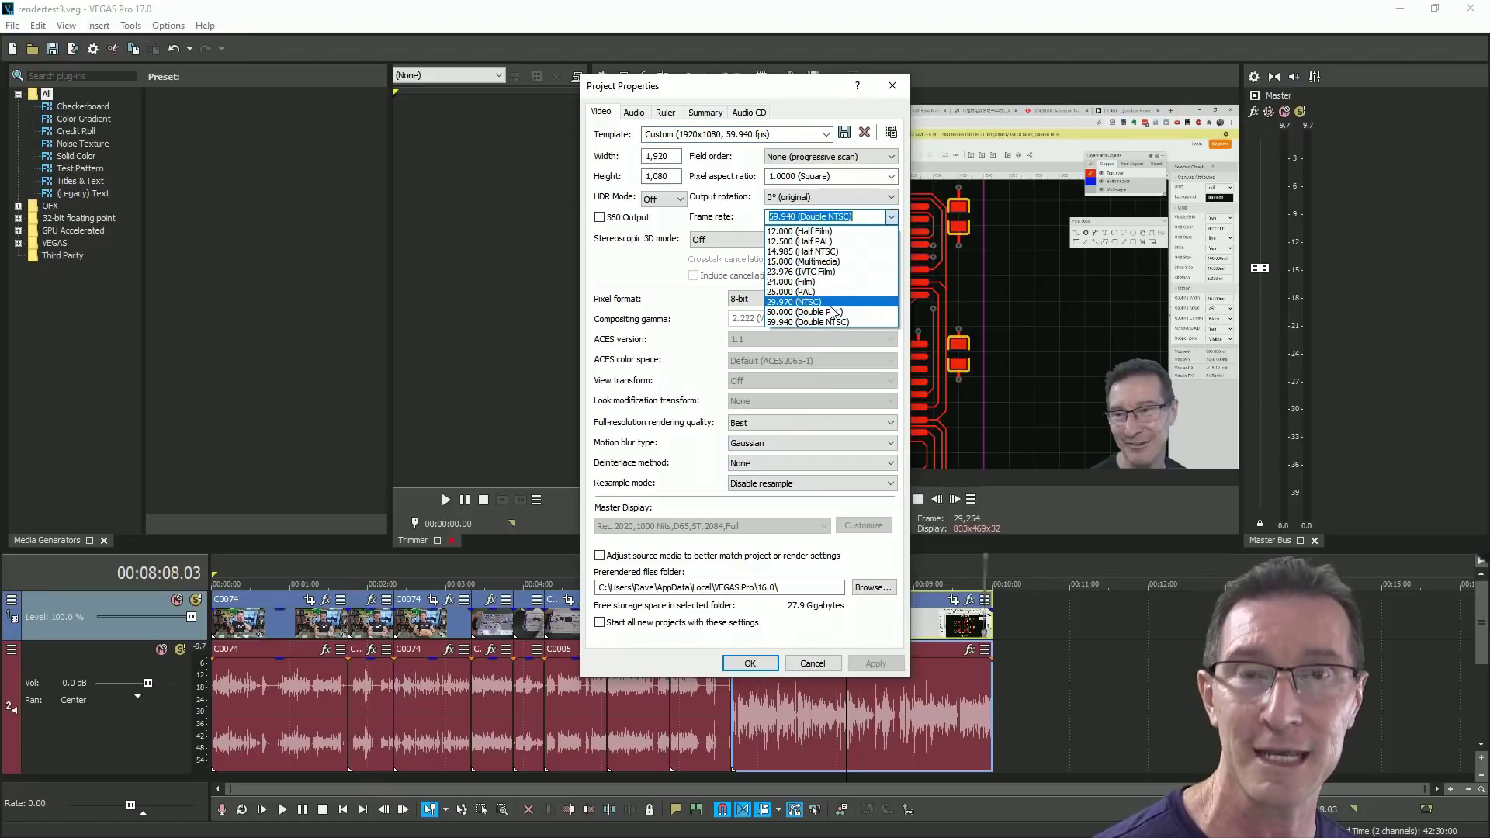
pyautogui.click(829, 303)
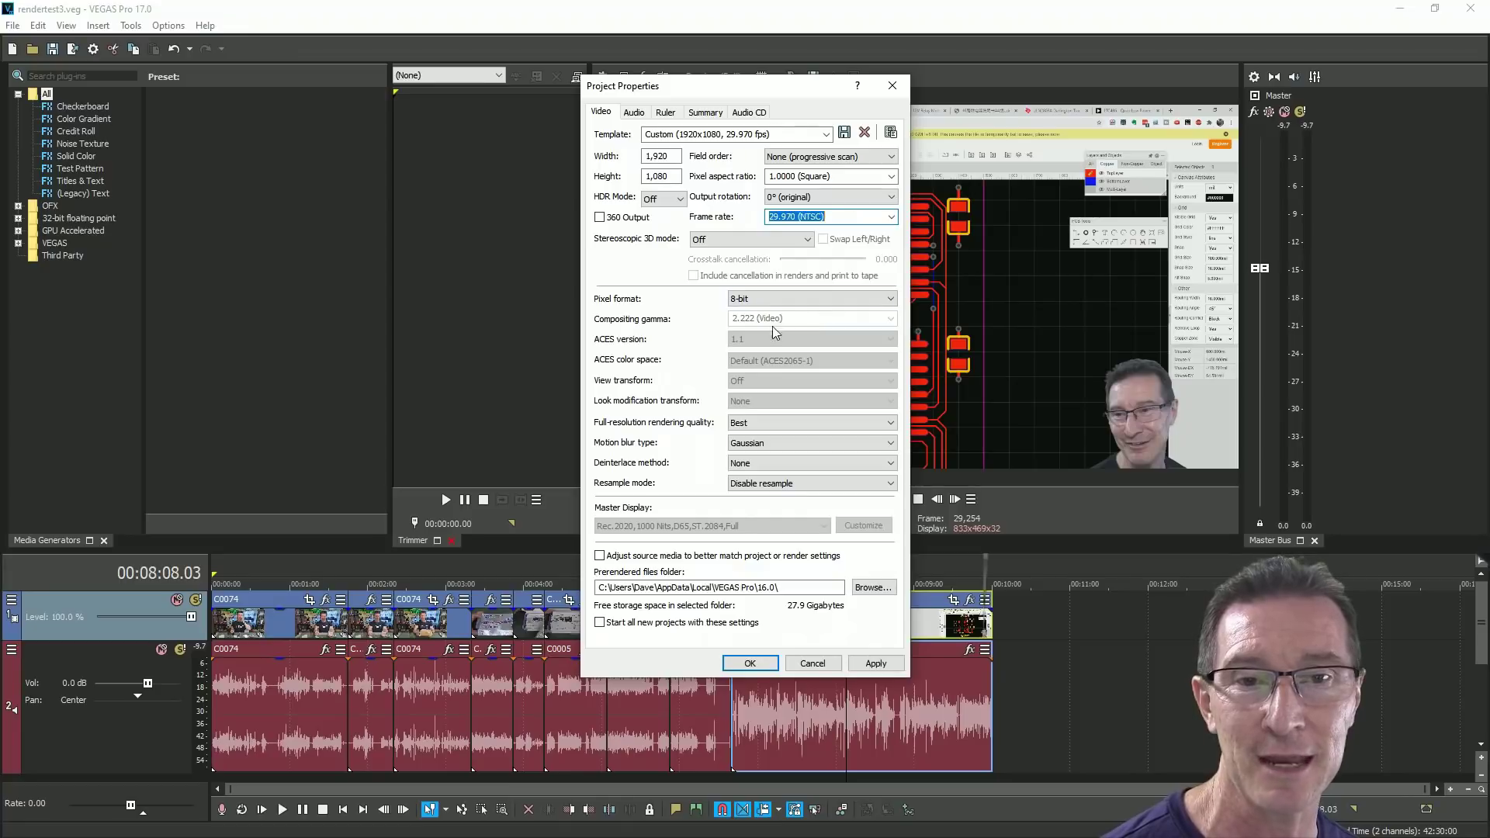
# Step: Apply the new project properties and save the project
pyautogui.click(750, 664)
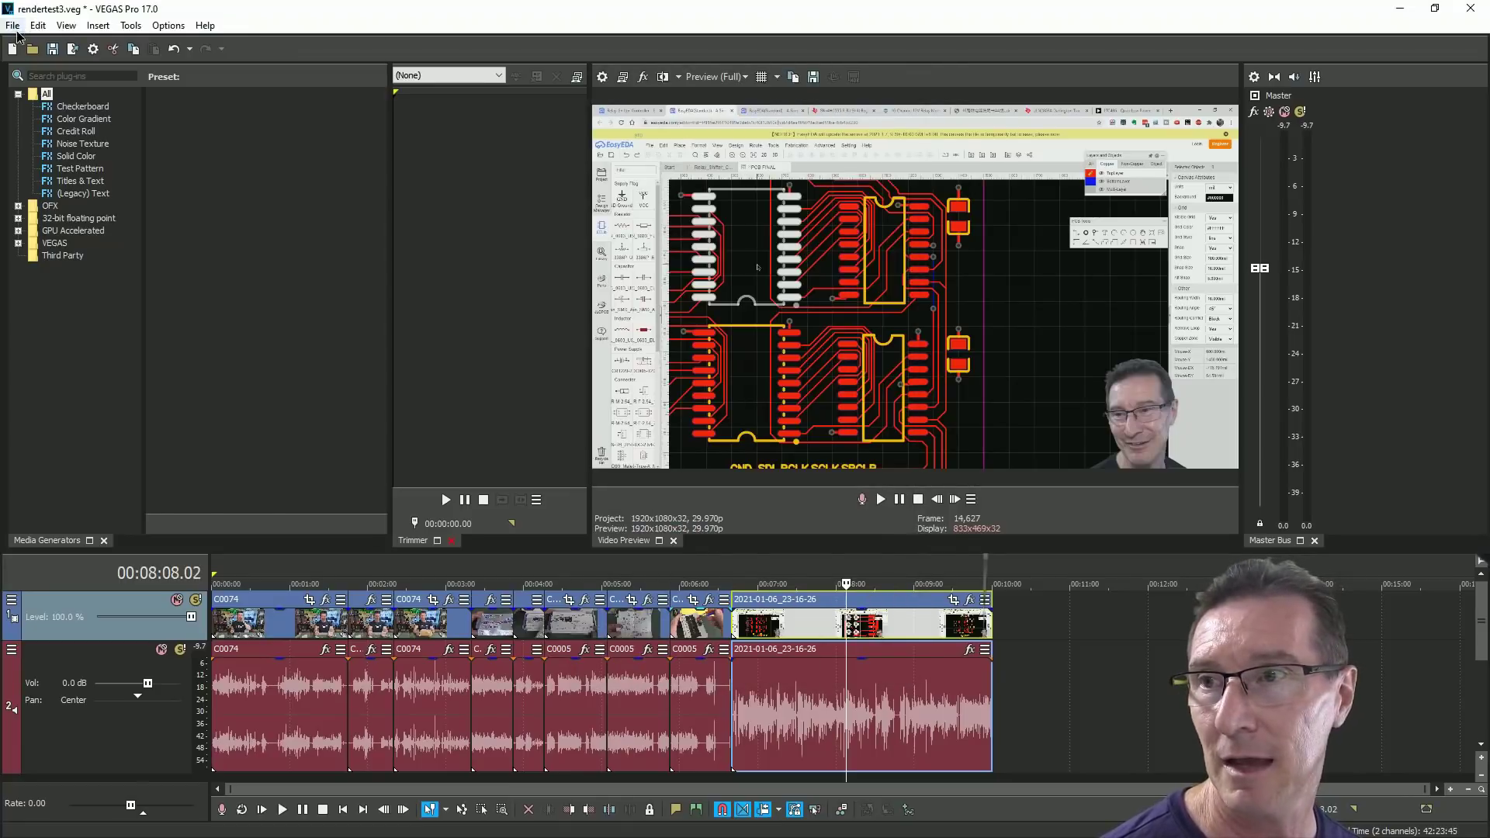
pyautogui.click(17, 31)
pyautogui.click(41, 104)
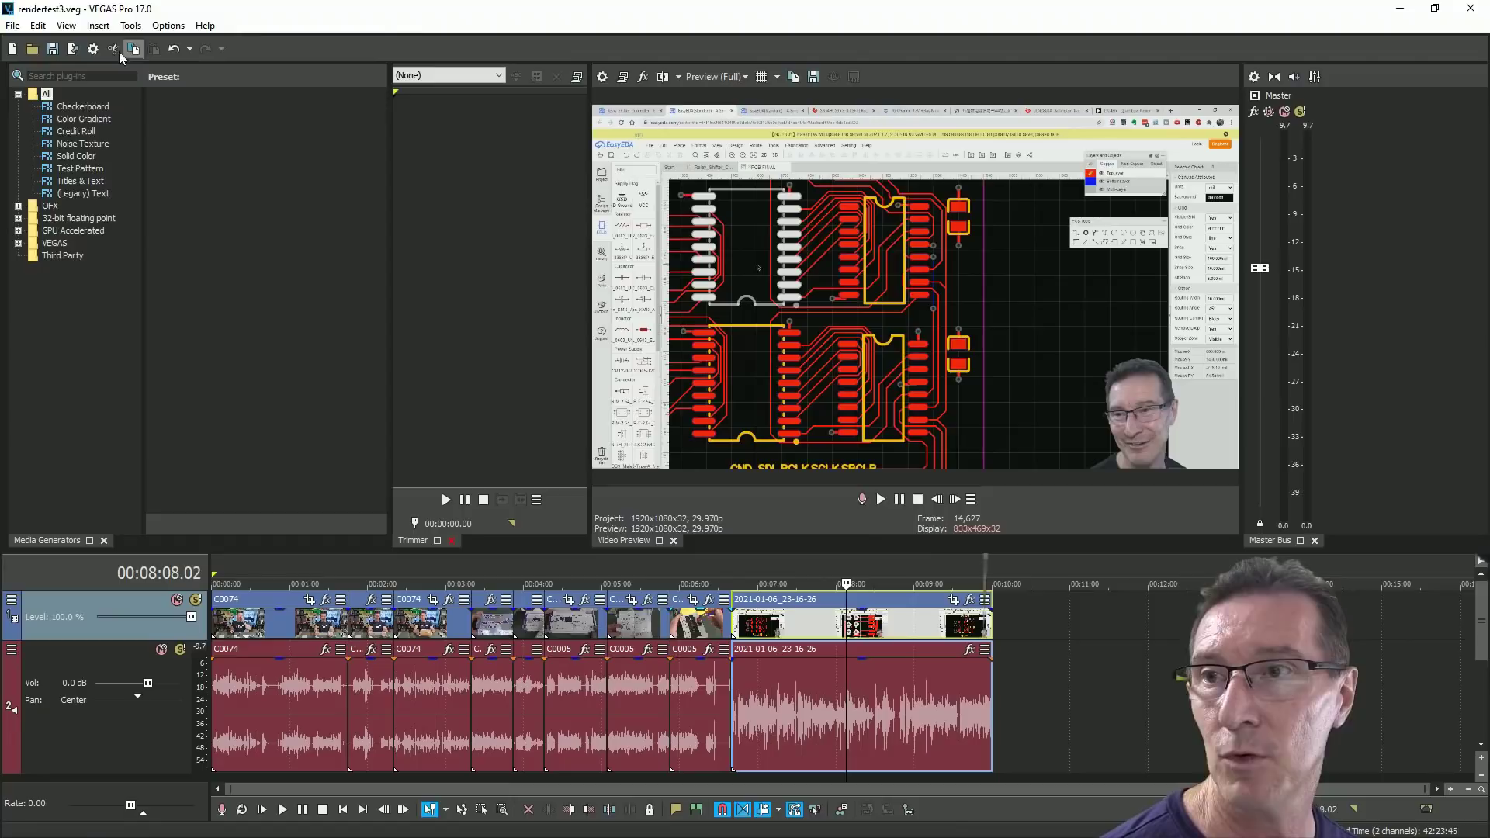
# Step: In Render As, select the EEVblog 1080p30 8Mbps NVENC Const Q template
pyautogui.click(75, 50)
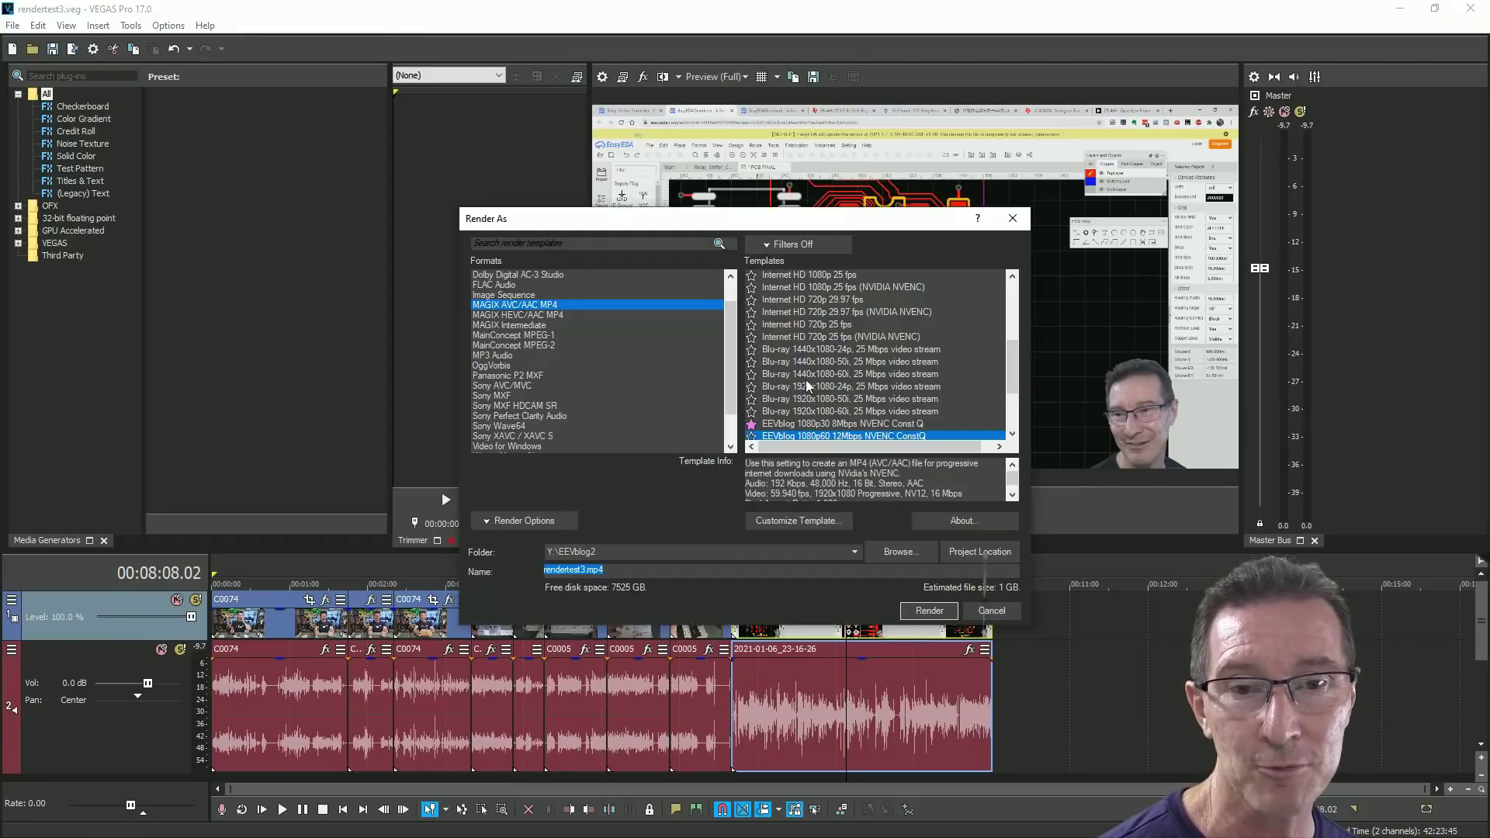
pyautogui.scroll(-3, 807, 385)
pyautogui.click(859, 325)
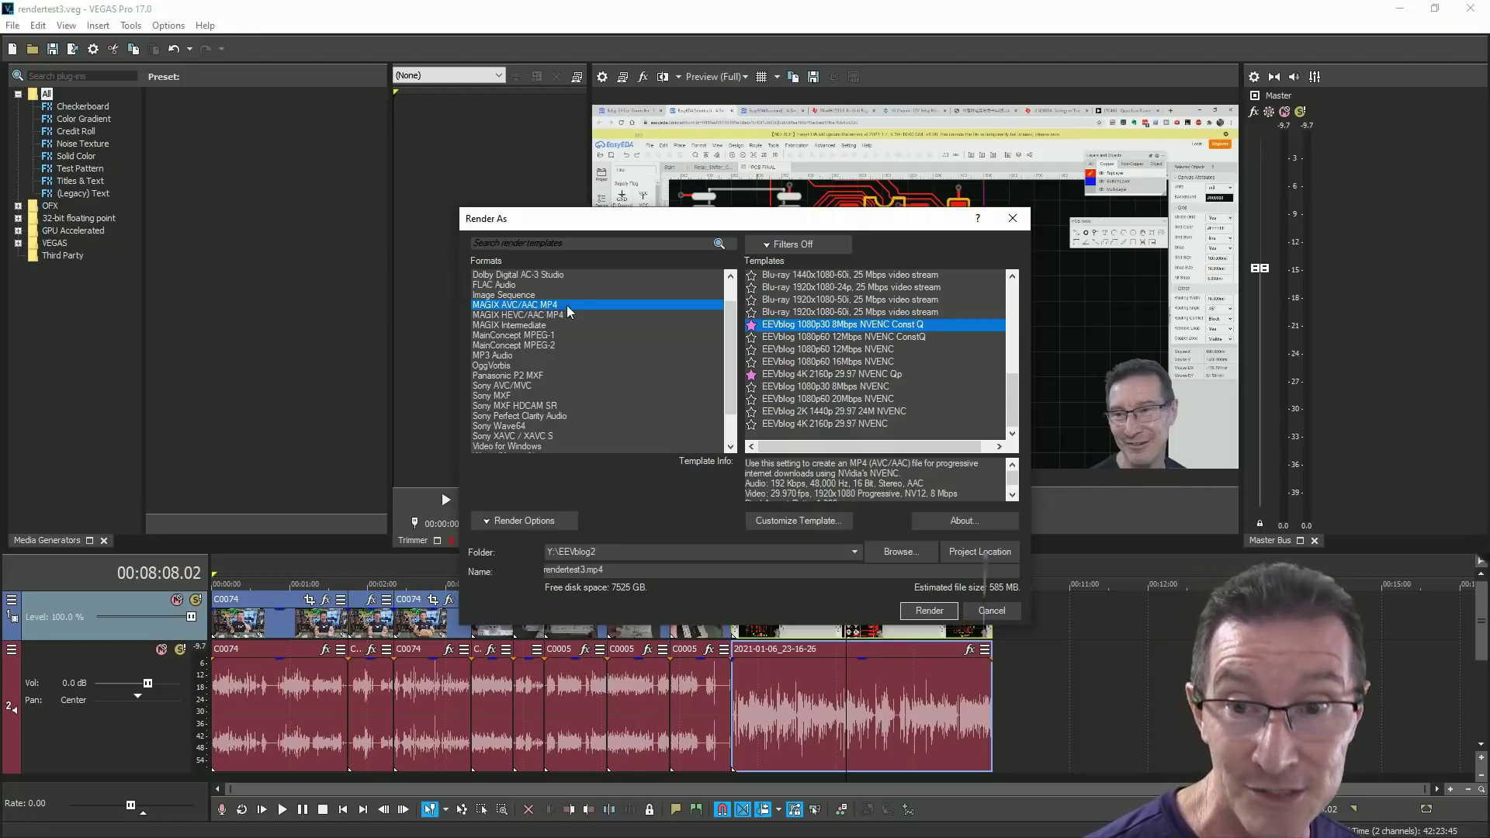
# Step: Customize the 1080p30 template, keep NV Encoder as encode mode, and list the RC modes
pyautogui.click(798, 520)
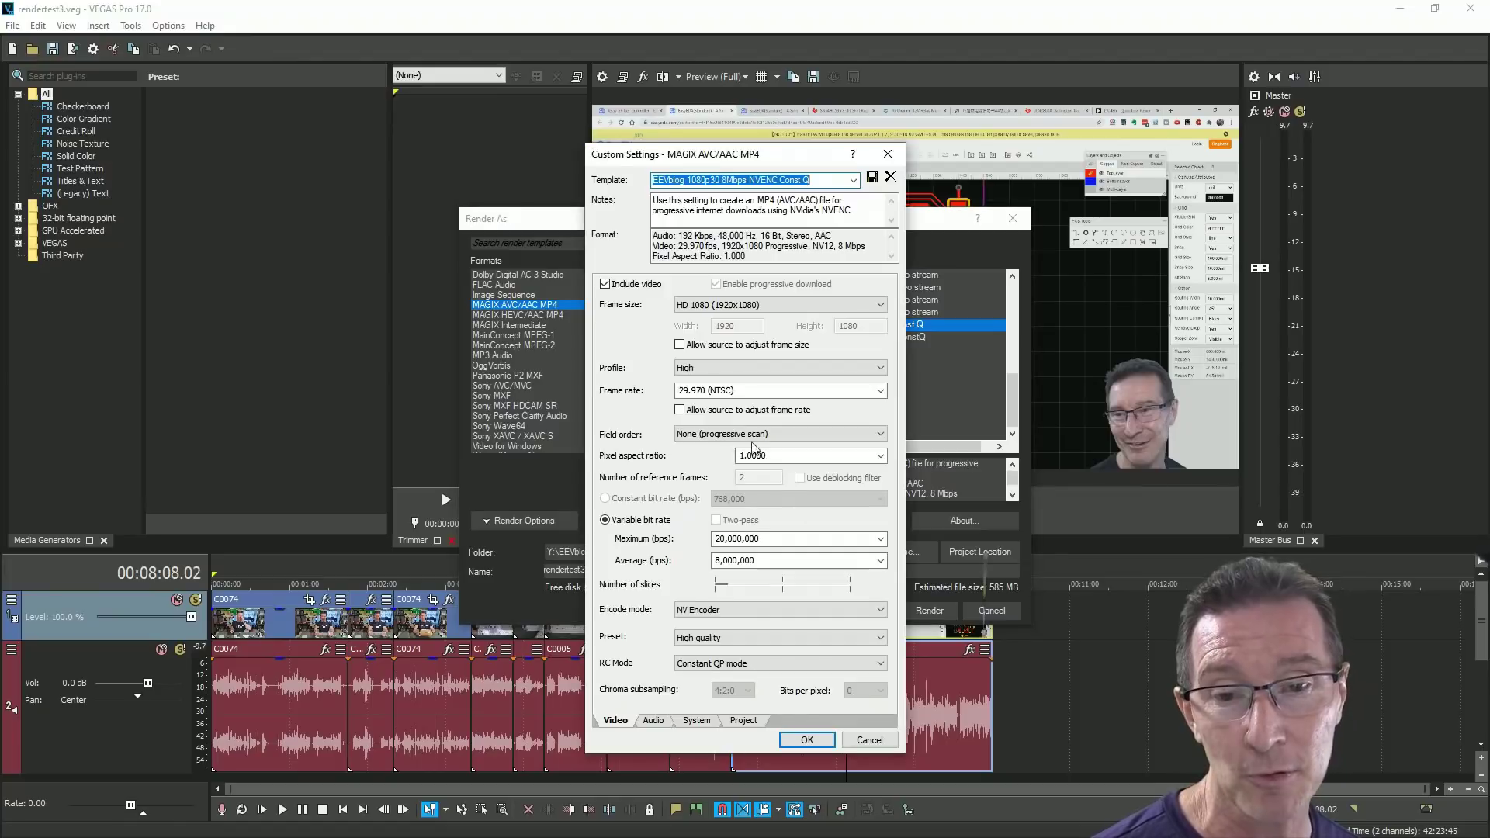
pyautogui.click(725, 606)
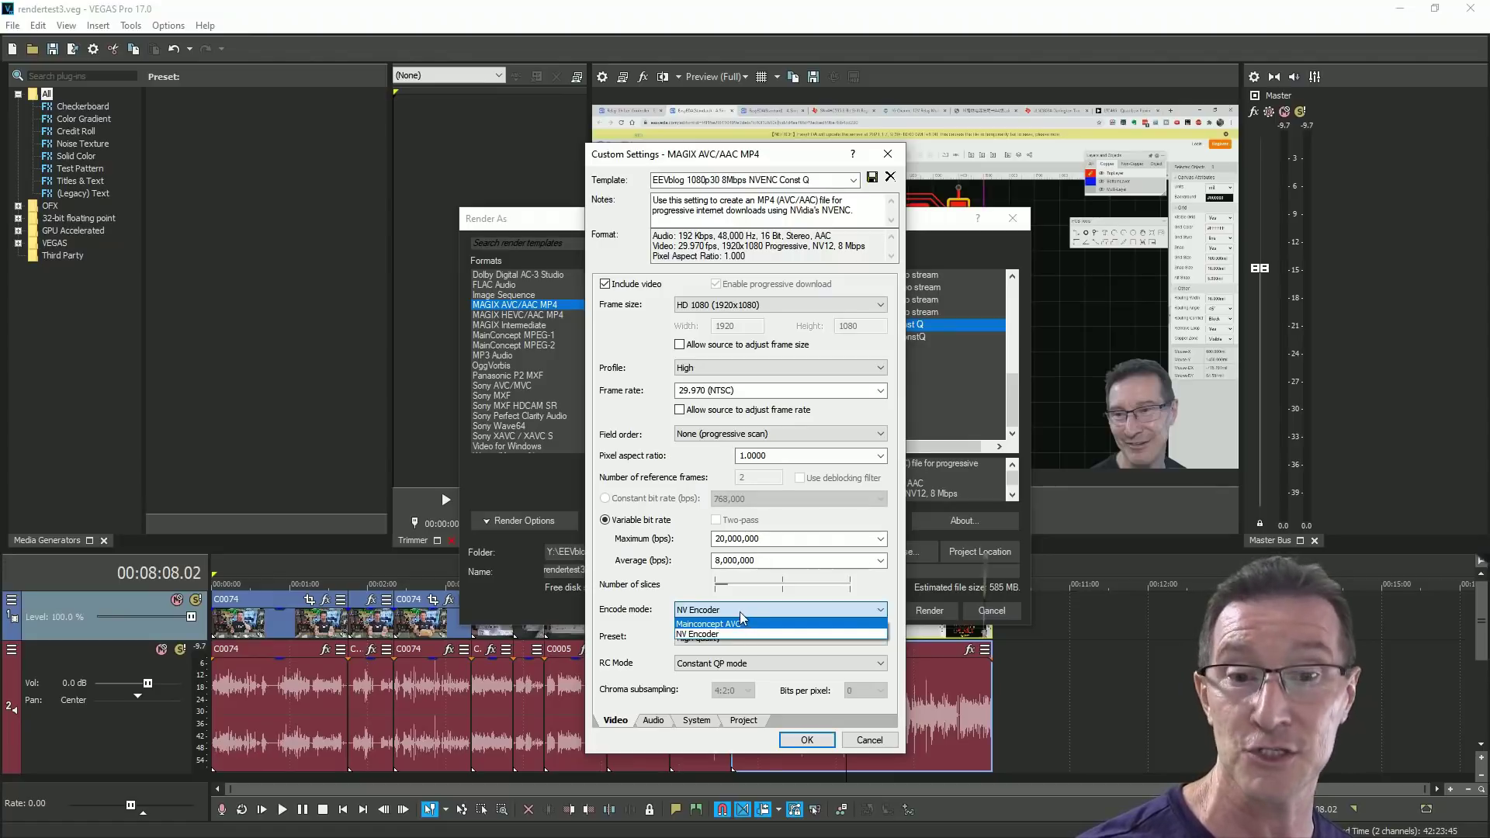
pyautogui.click(743, 611)
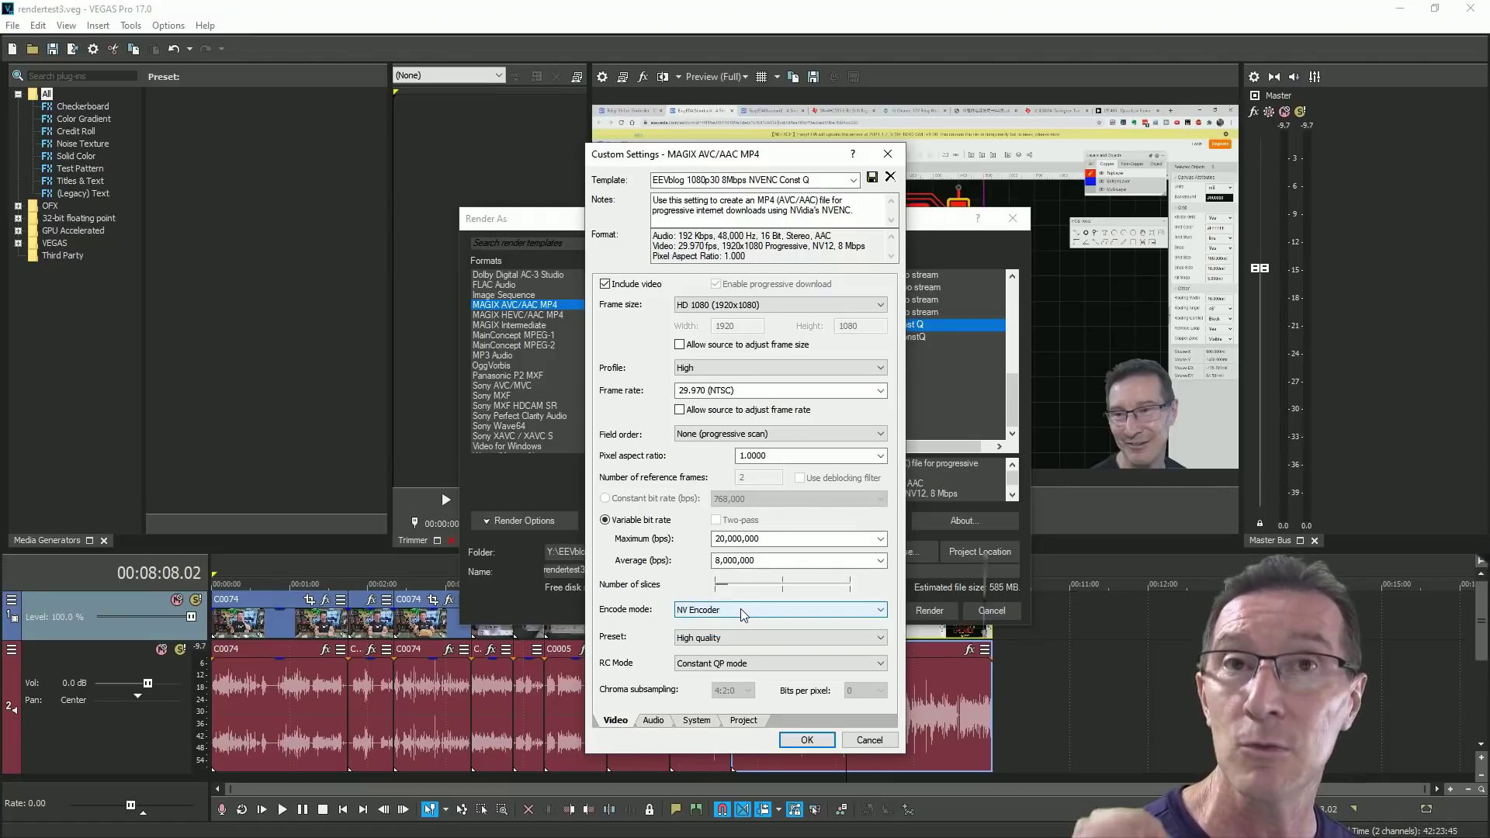
pyautogui.click(744, 665)
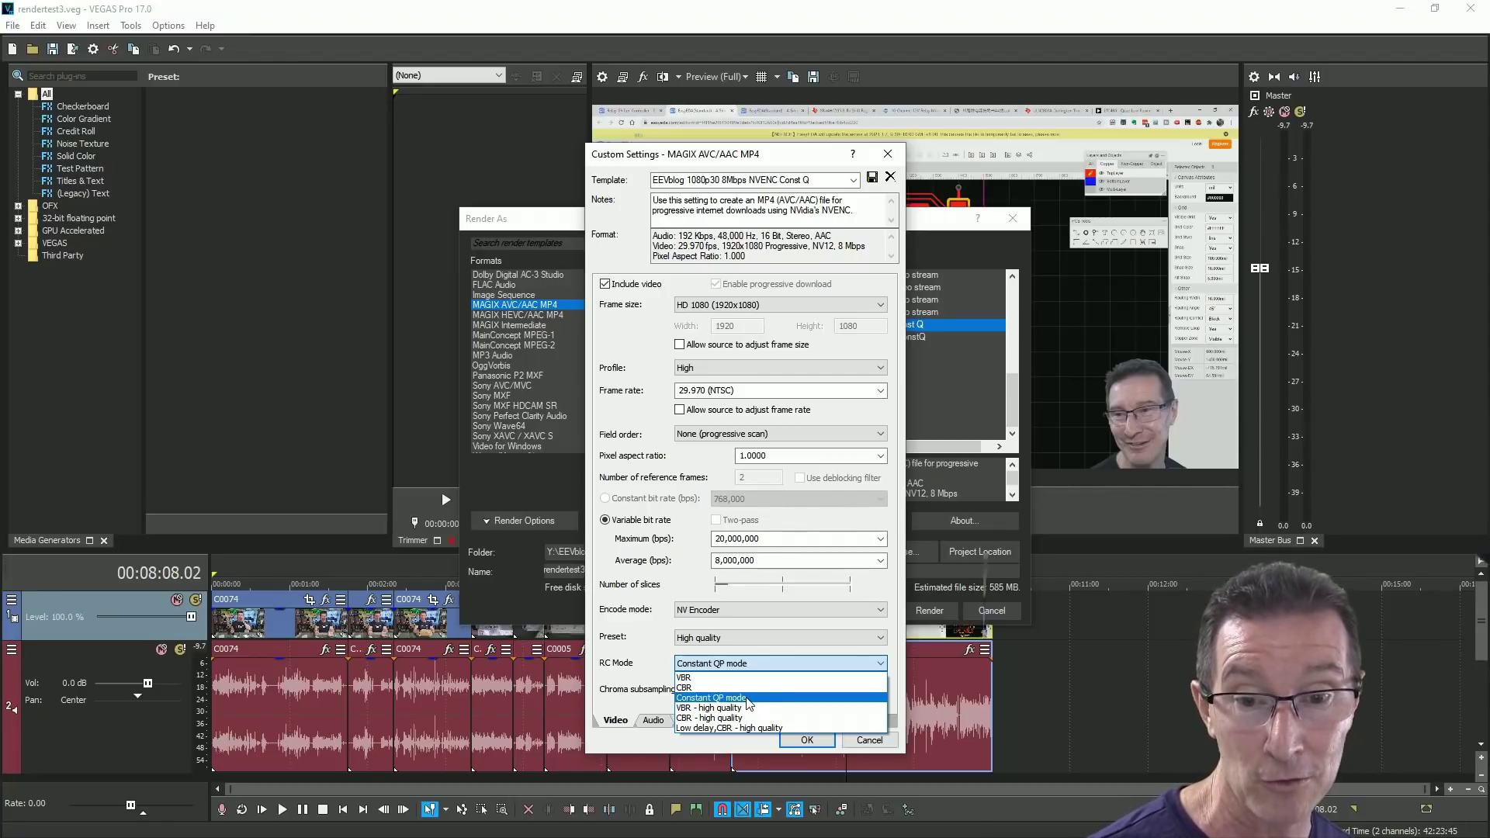
# Step: Leave the rate control set to Constant QP mode
pyautogui.click(747, 698)
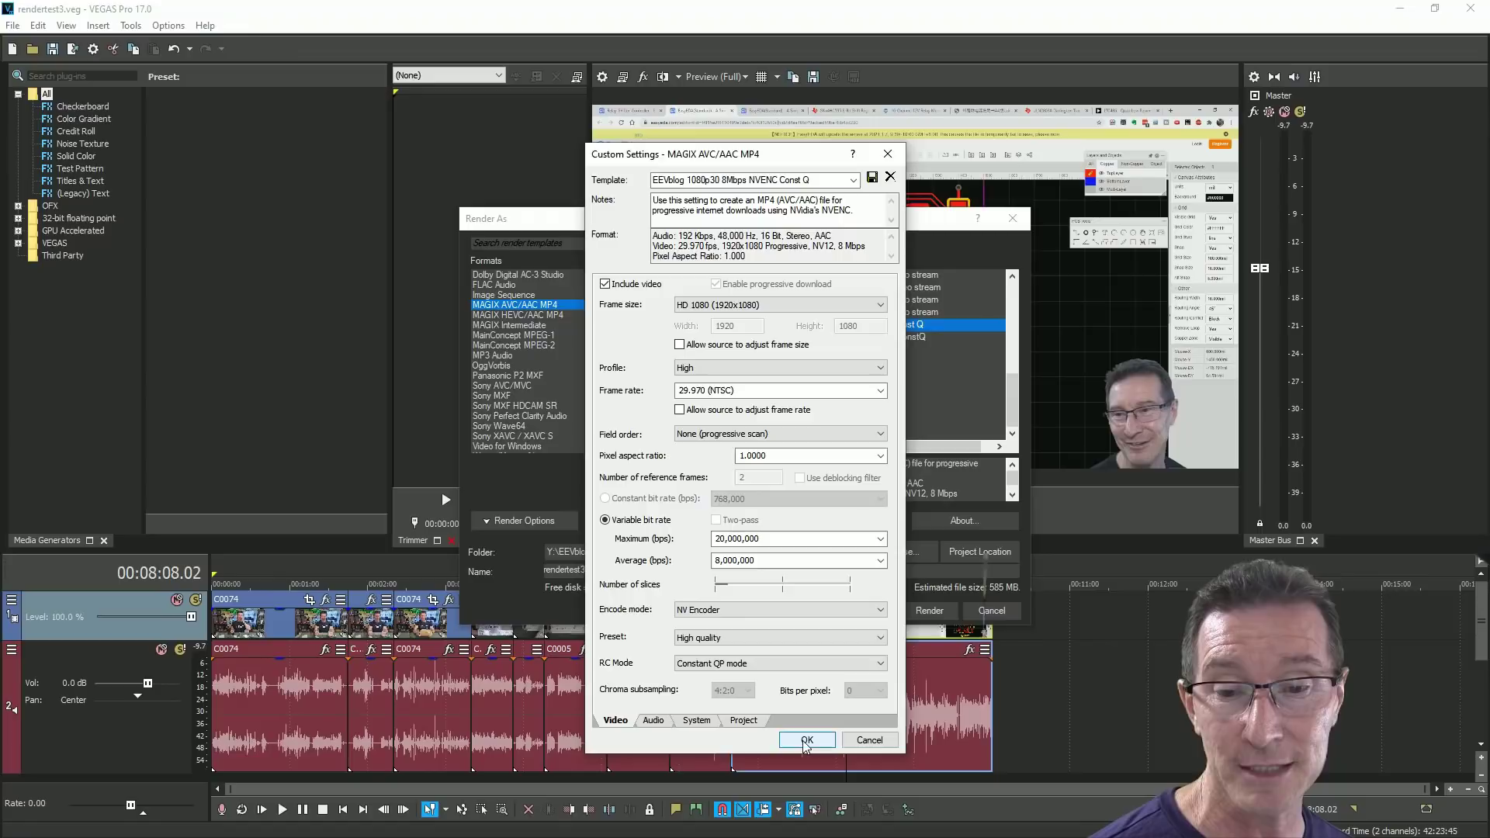
# Step: Render into C:\video as rendertest3-v17NVencCQ.mp4 with the customized template
pyautogui.click(807, 742)
pyautogui.click(605, 552)
pyautogui.click(594, 594)
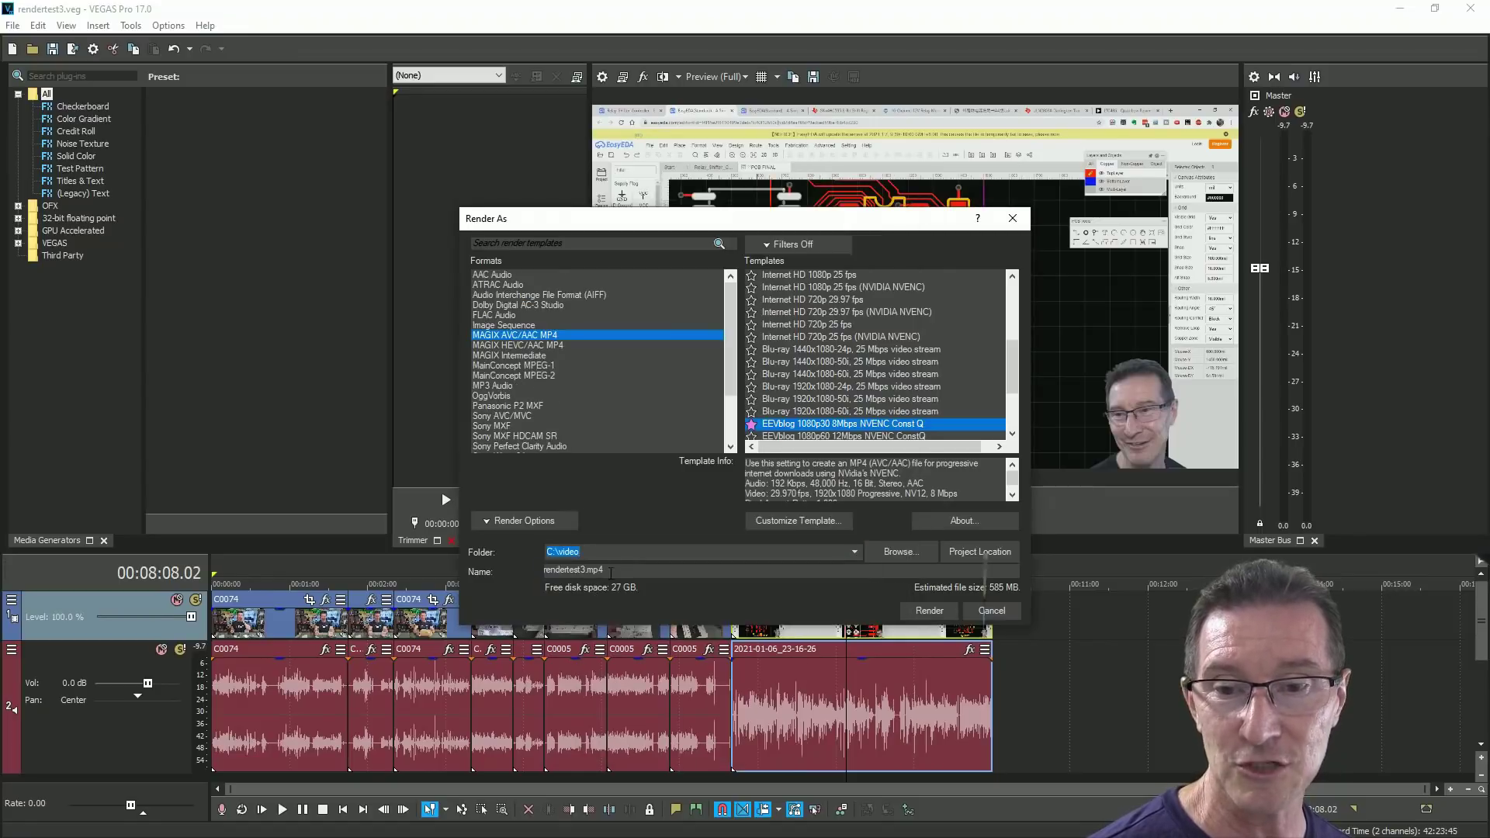
pyautogui.click(605, 570)
pyautogui.write('-v17NVencCQ')
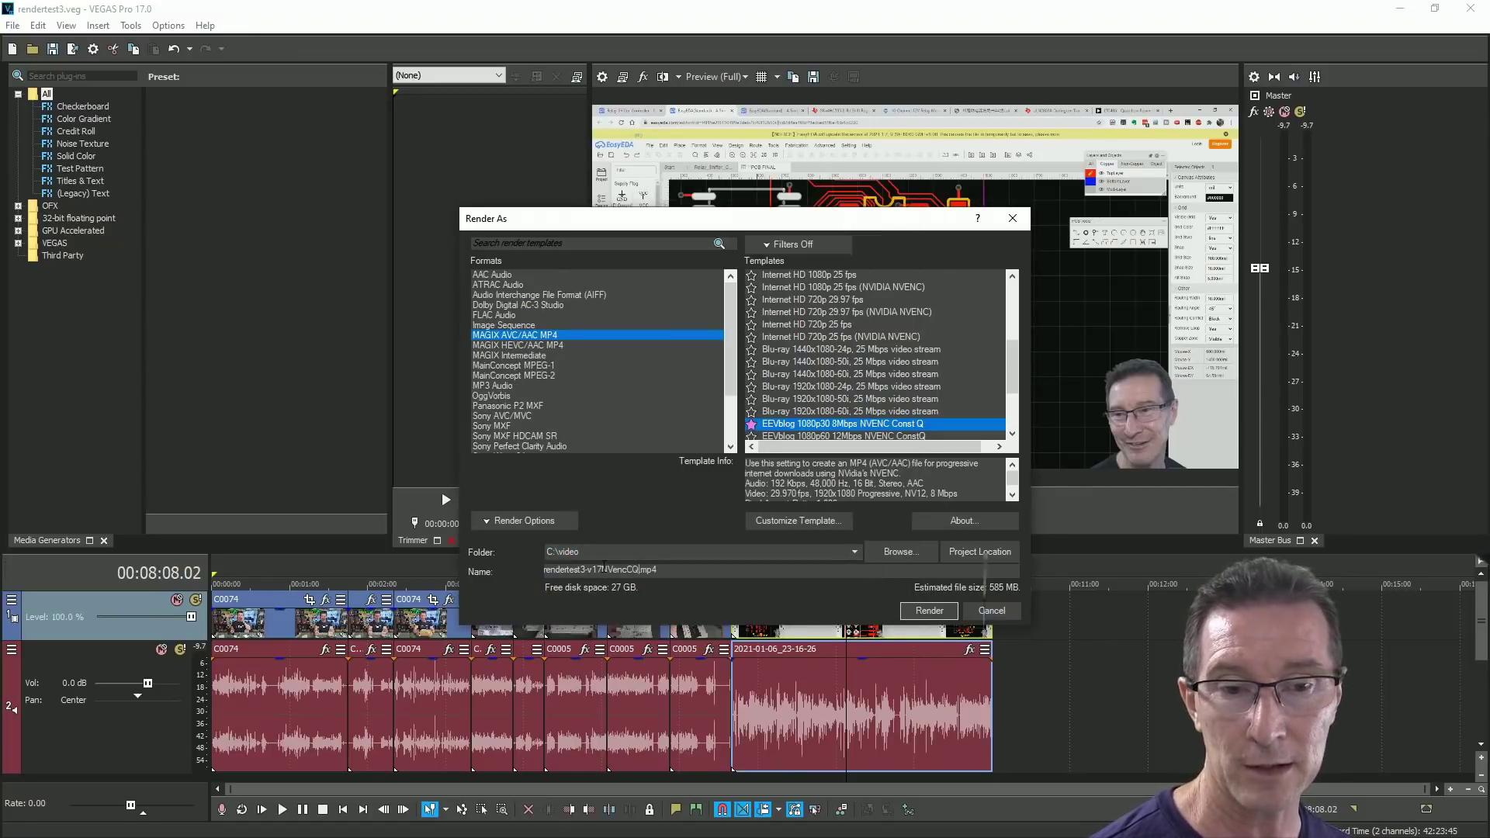
pyautogui.press('Return')
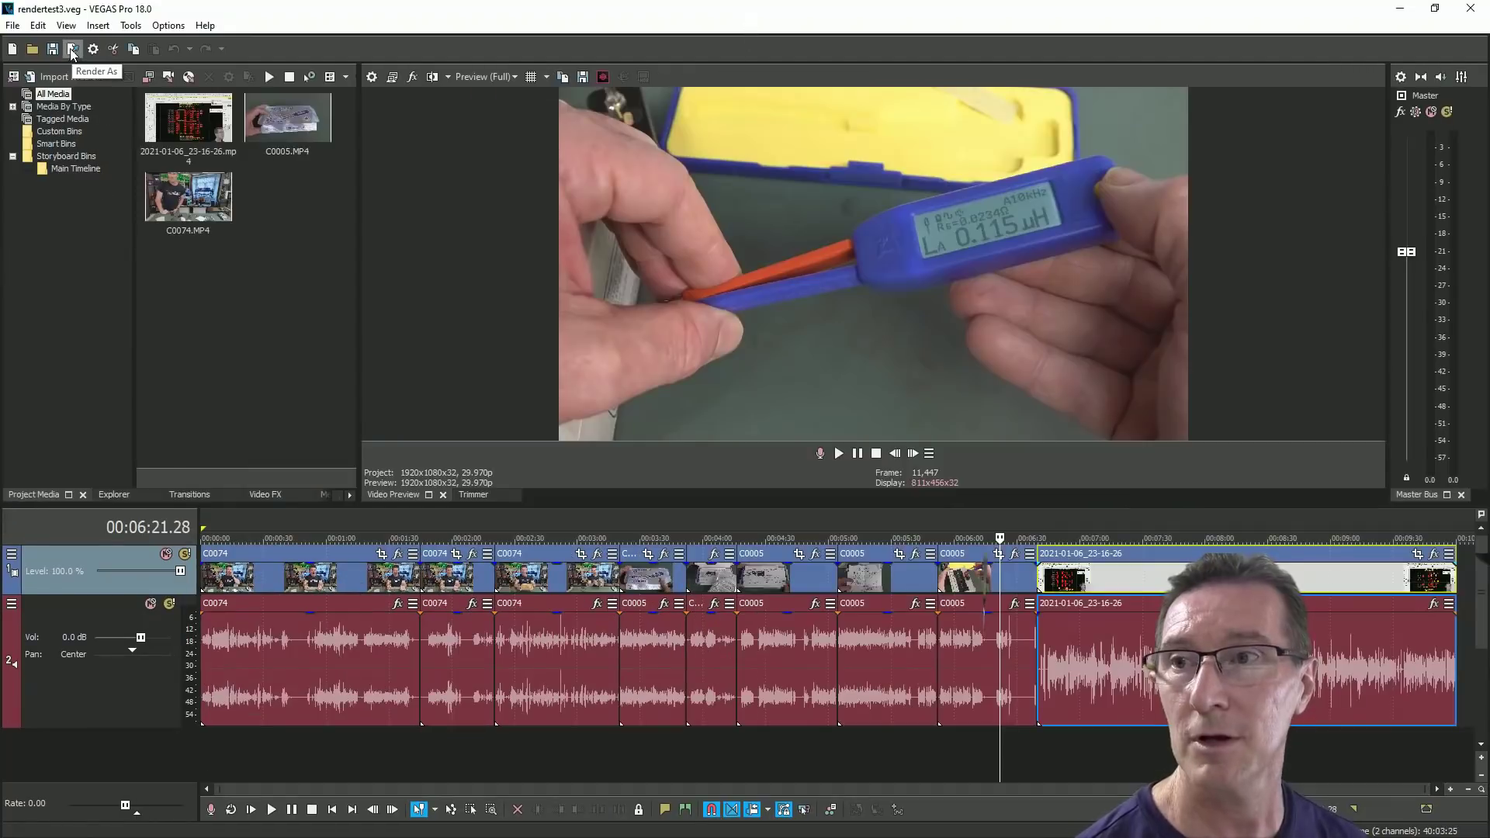
# Step: In Render As, choose MAGIX AVC/AAC MP4 and customize the EEVblog 1080p30 8Mbps NVENC Const Q template
pyautogui.click(72, 52)
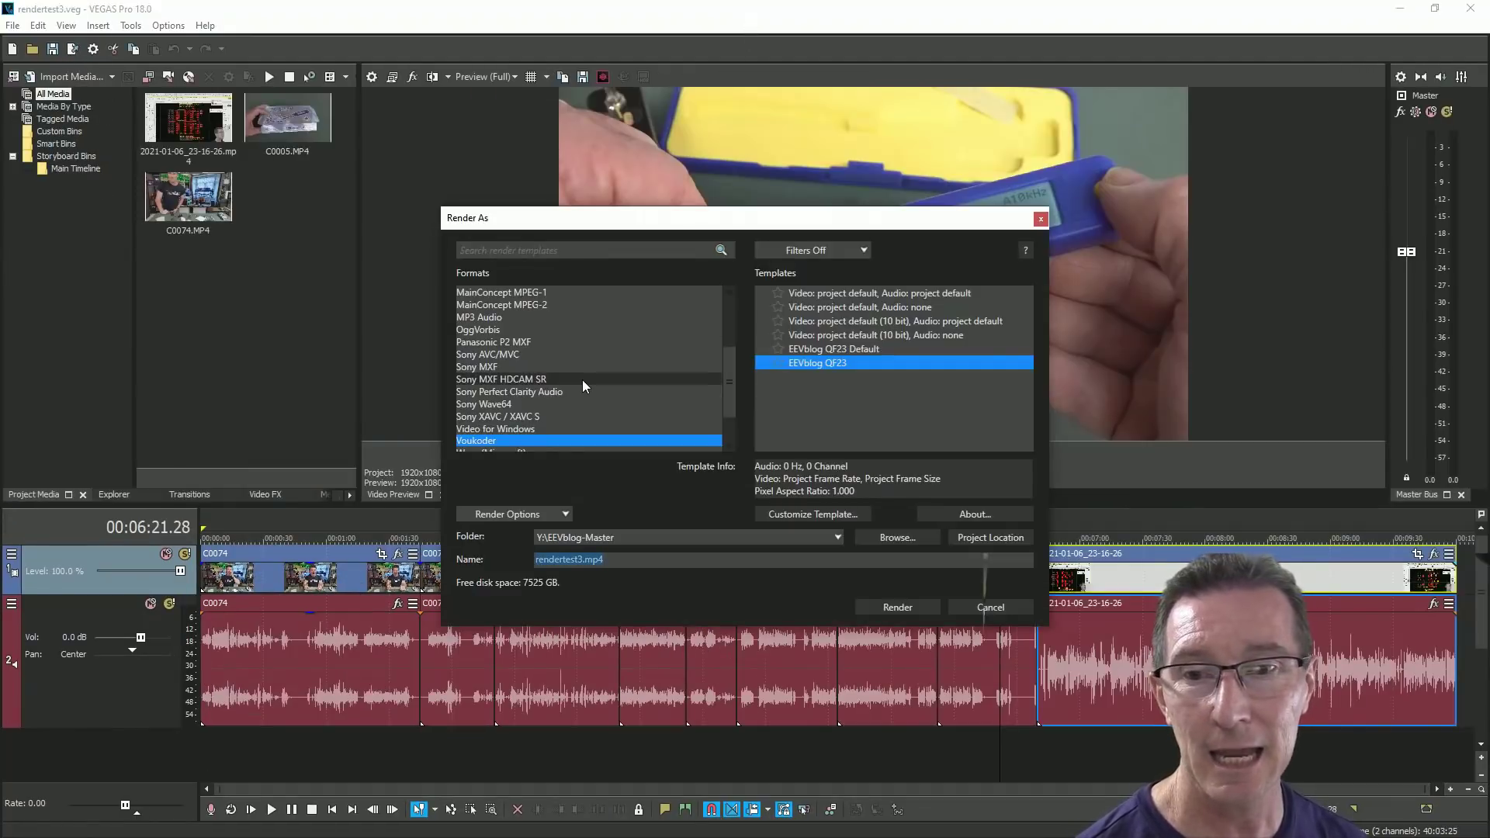
pyautogui.scroll(3, 555, 404)
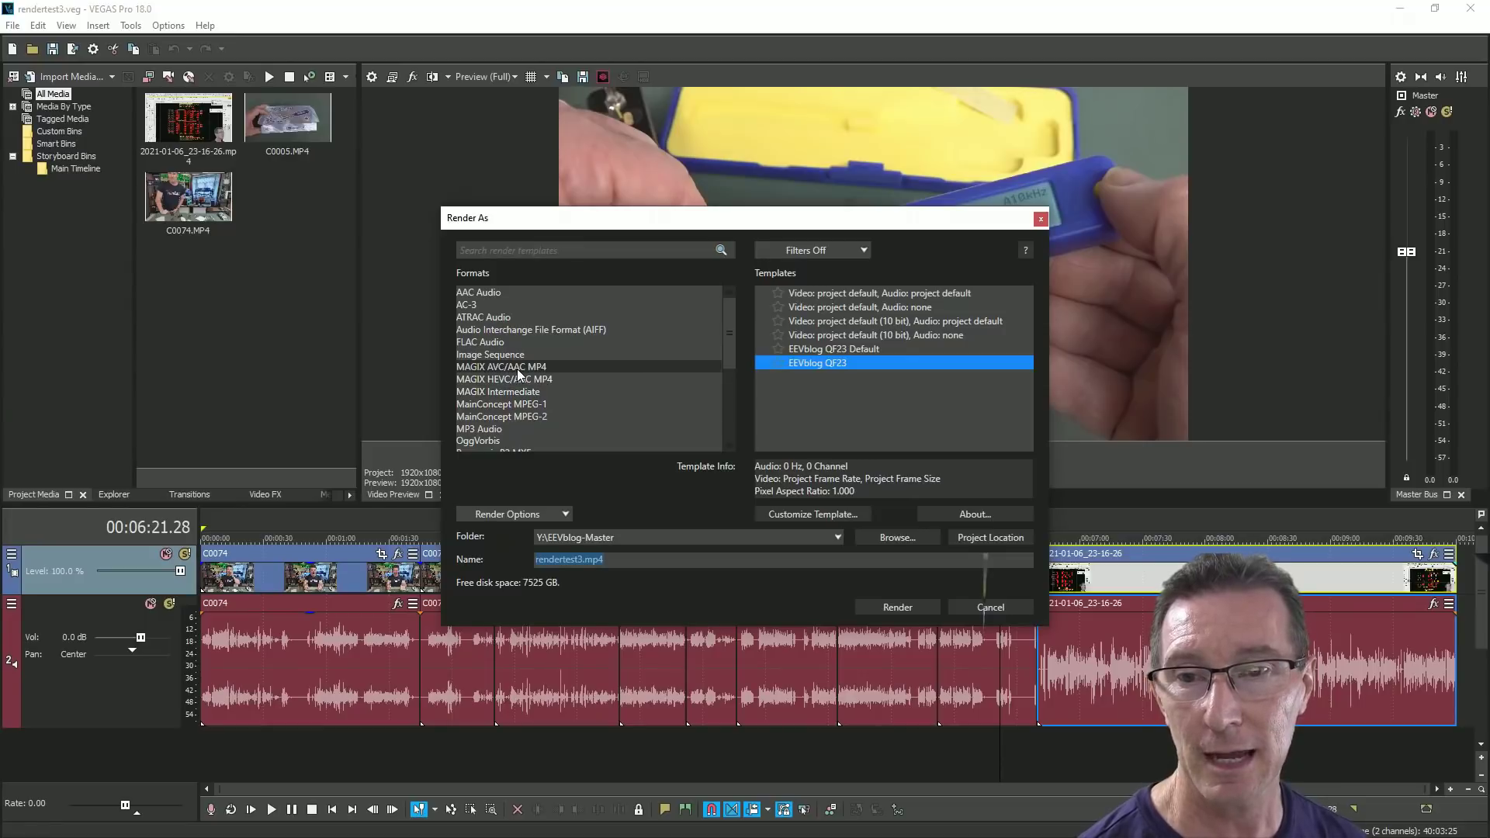
pyautogui.click(519, 371)
pyautogui.scroll(-5, 841, 362)
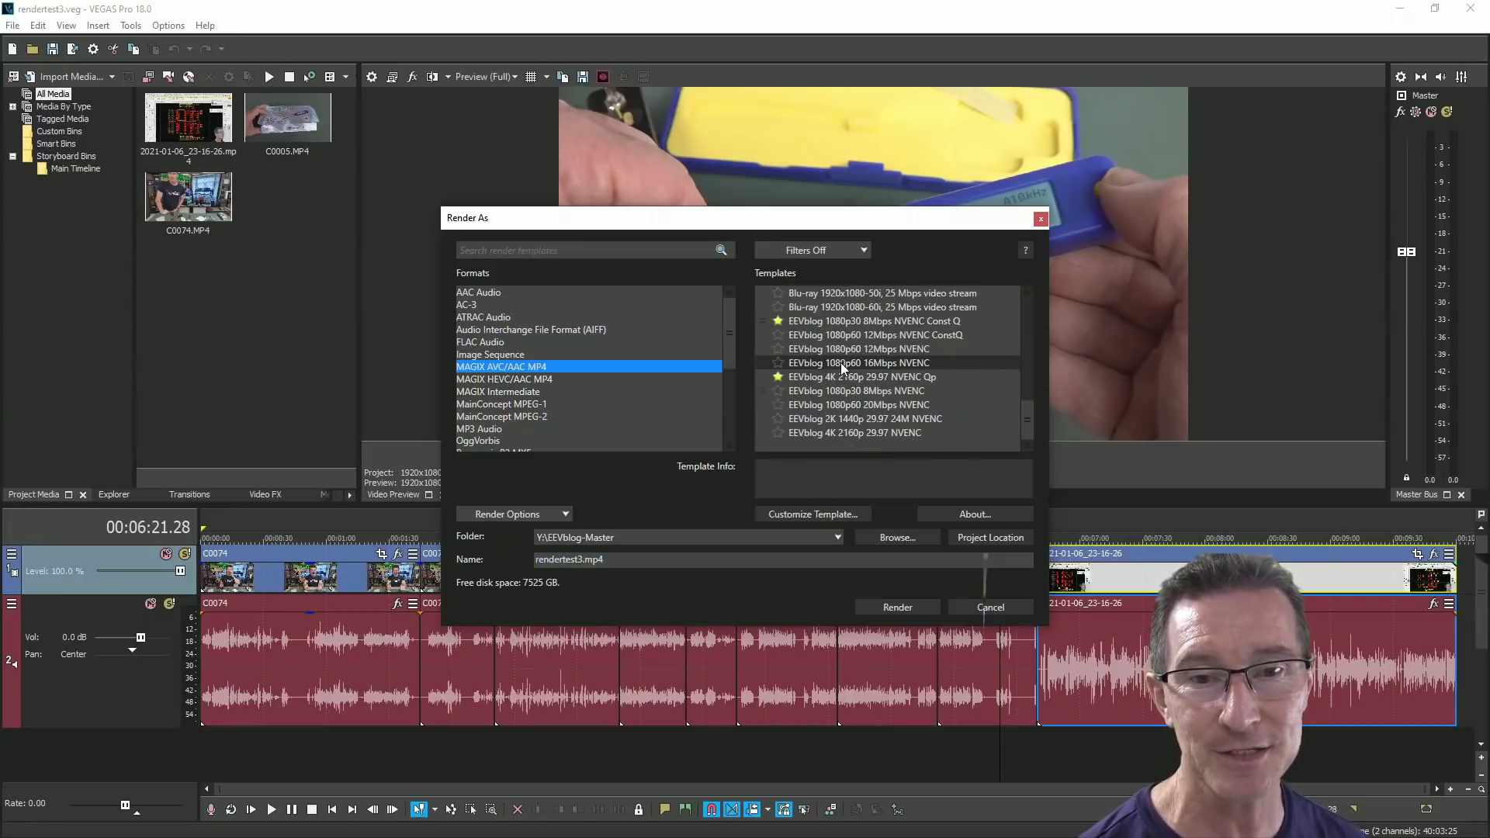
pyautogui.click(870, 321)
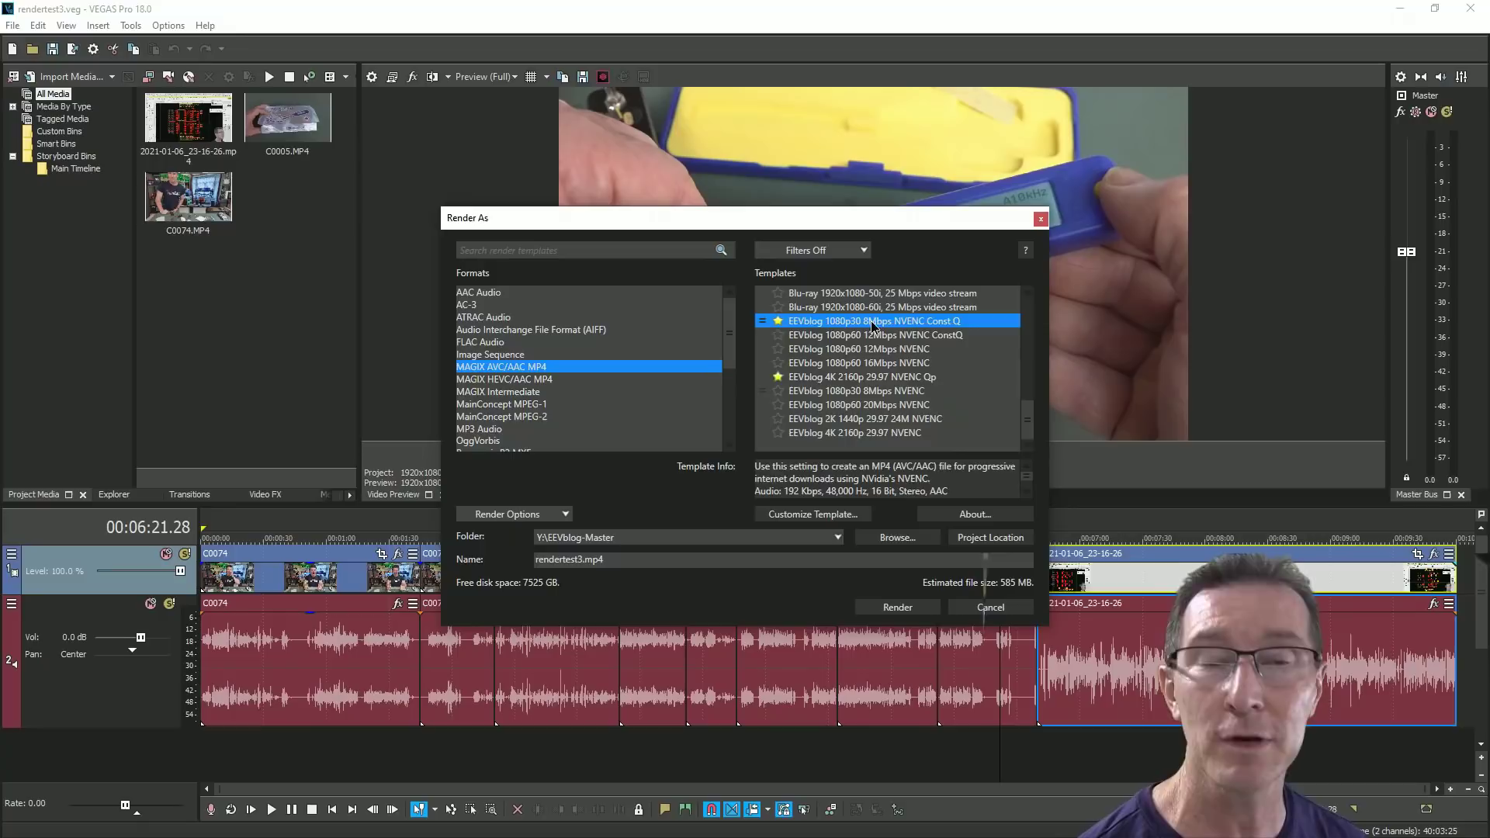
pyautogui.click(802, 514)
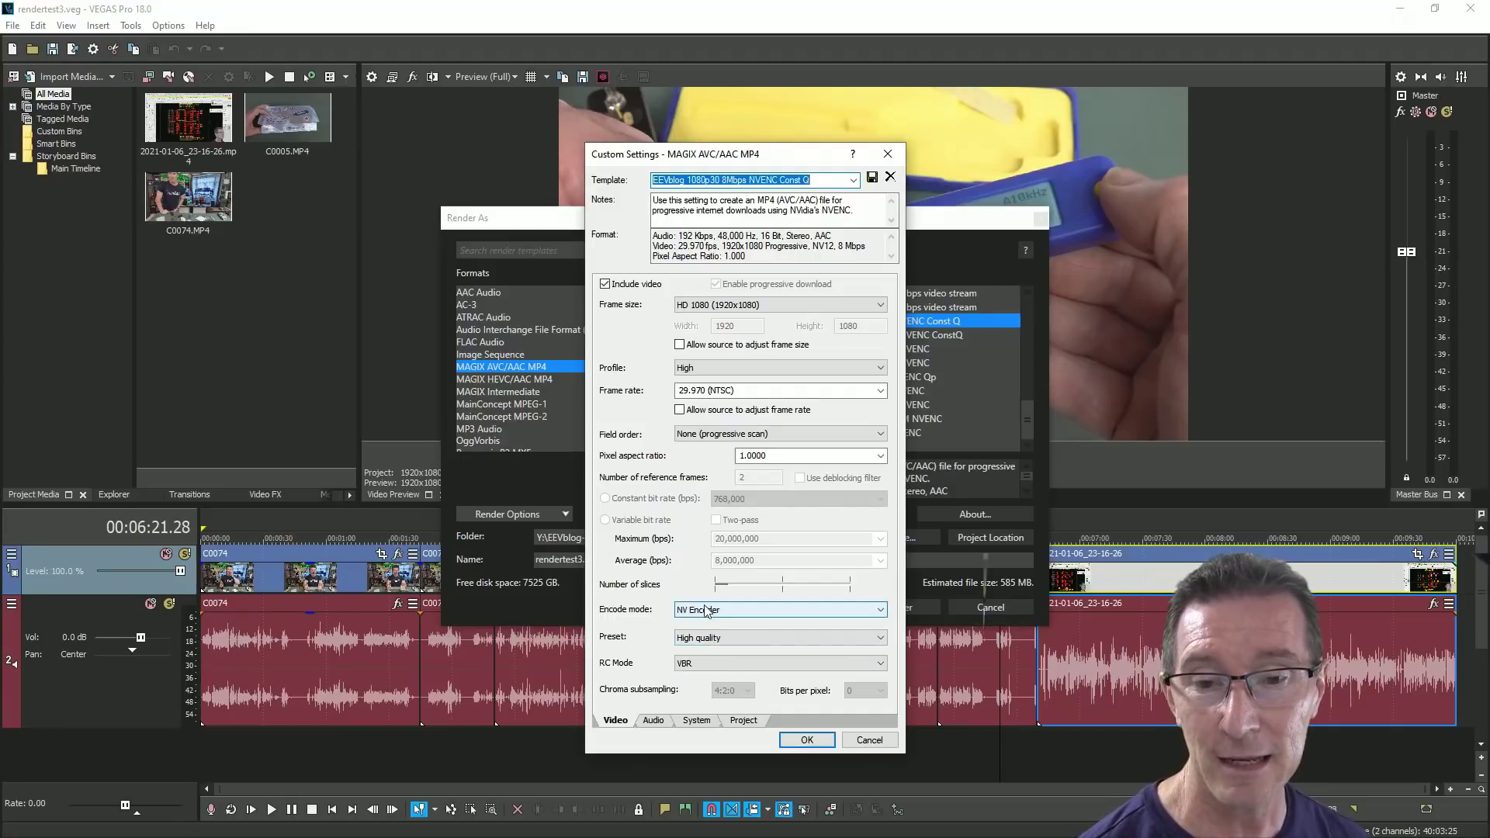
# Step: Keep VBR rate control and inspect the average and maximum bit-rate values
pyautogui.click(707, 664)
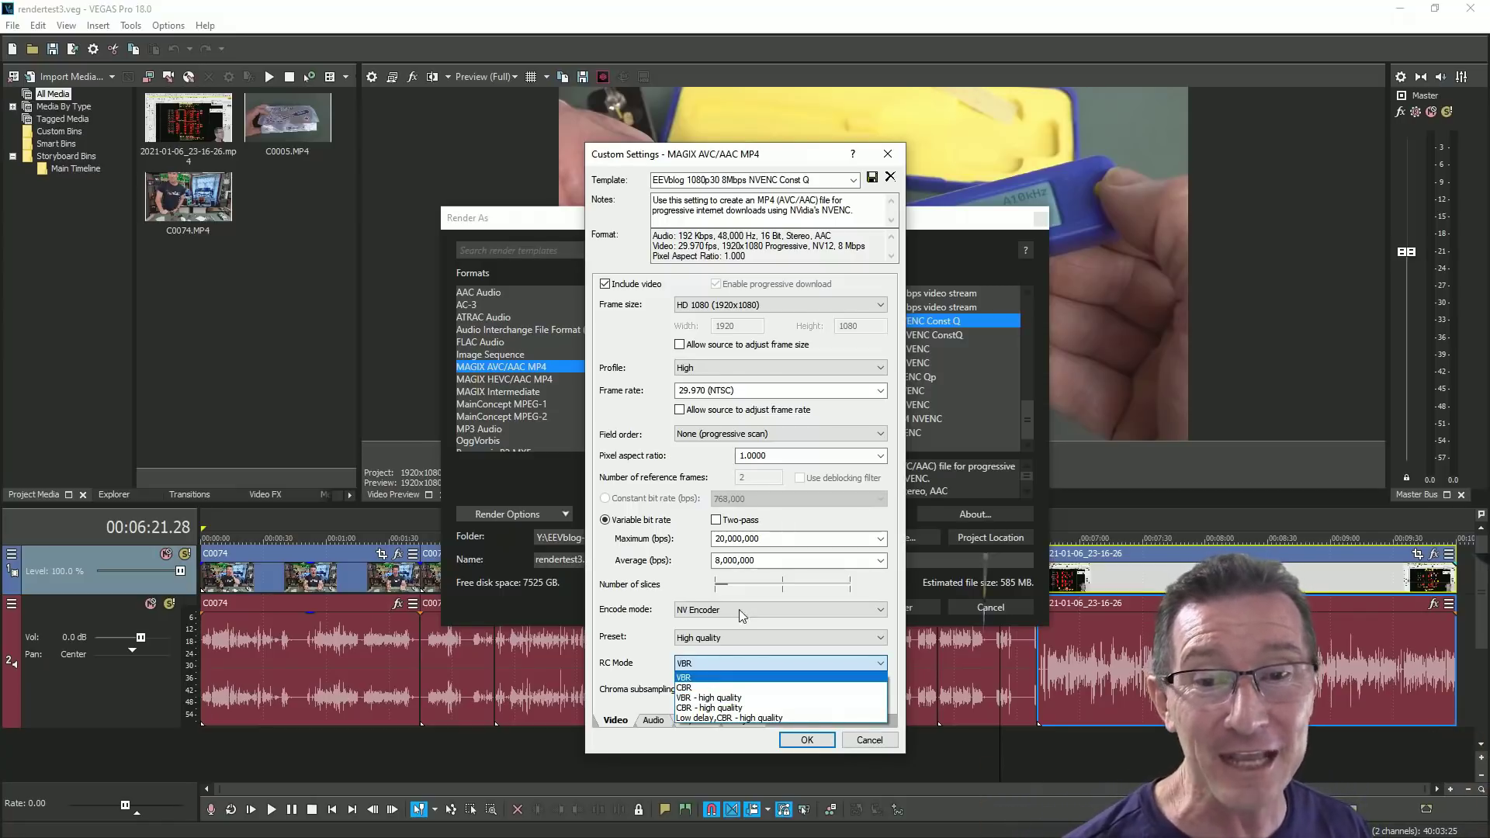
pyautogui.click(721, 681)
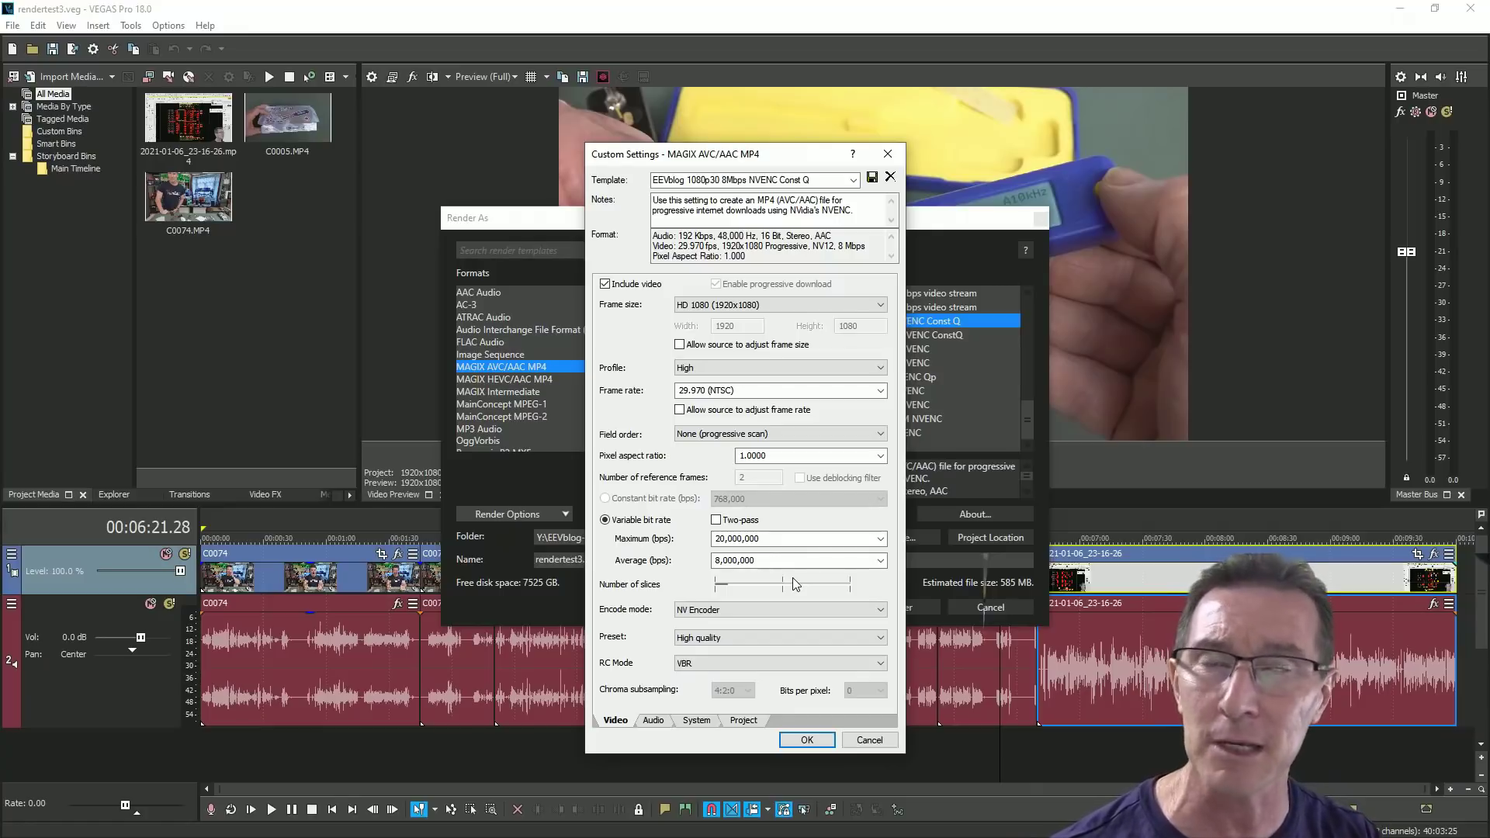
pyautogui.doubleClick(721, 560)
pyautogui.click(735, 556)
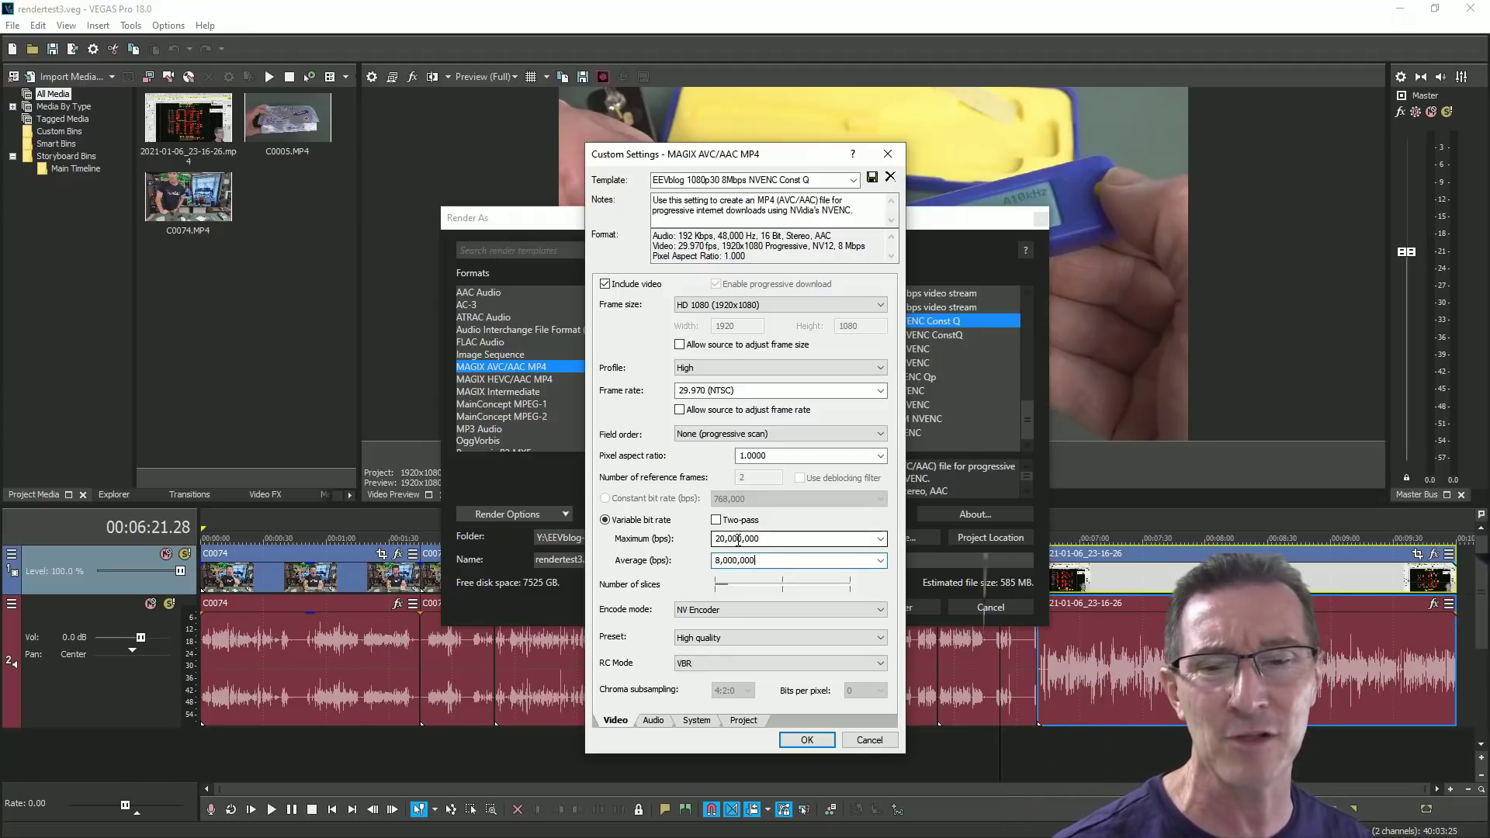
pyautogui.click(739, 539)
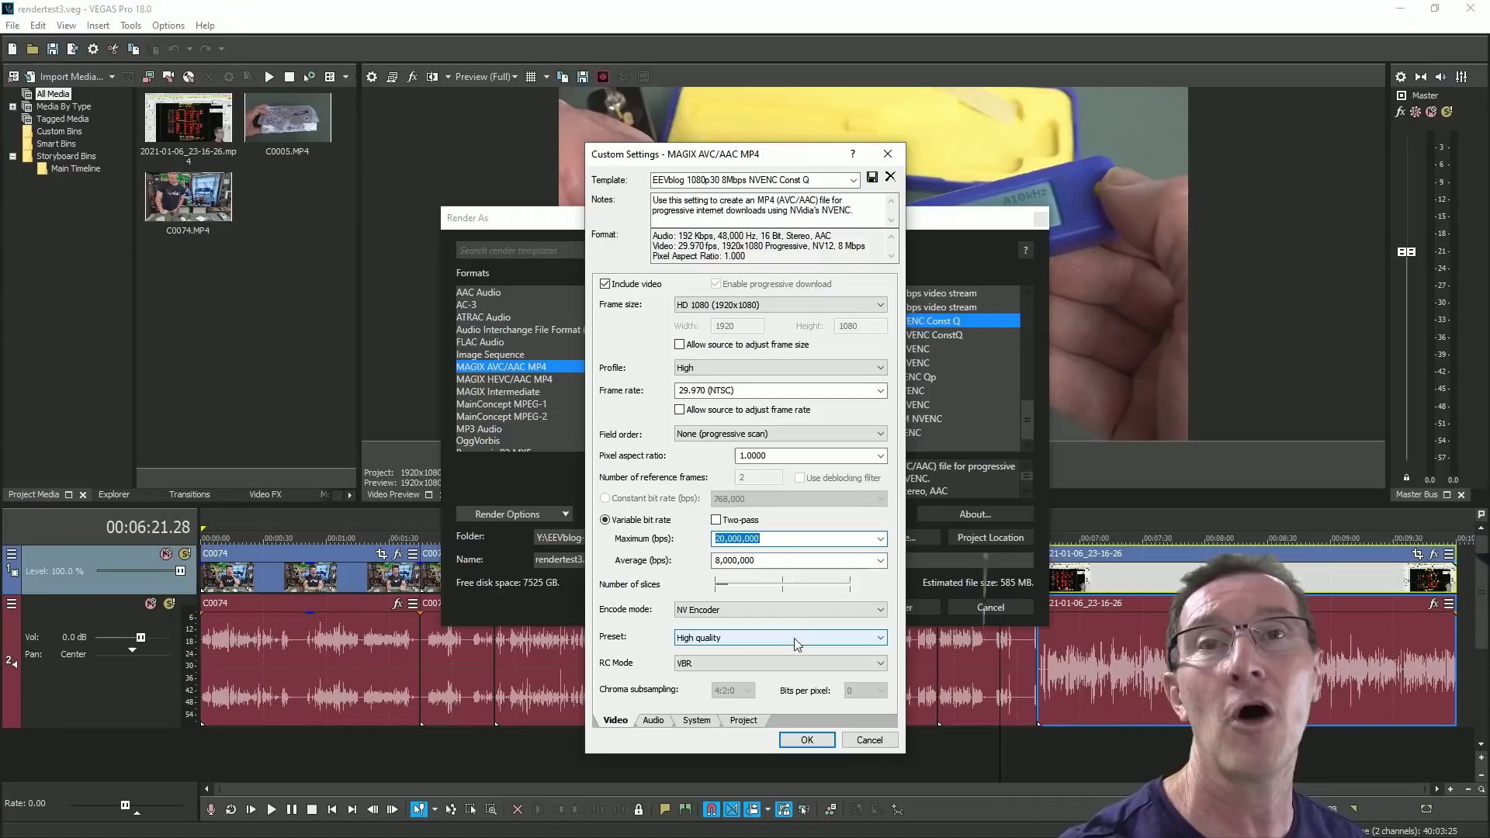
pyautogui.click(753, 670)
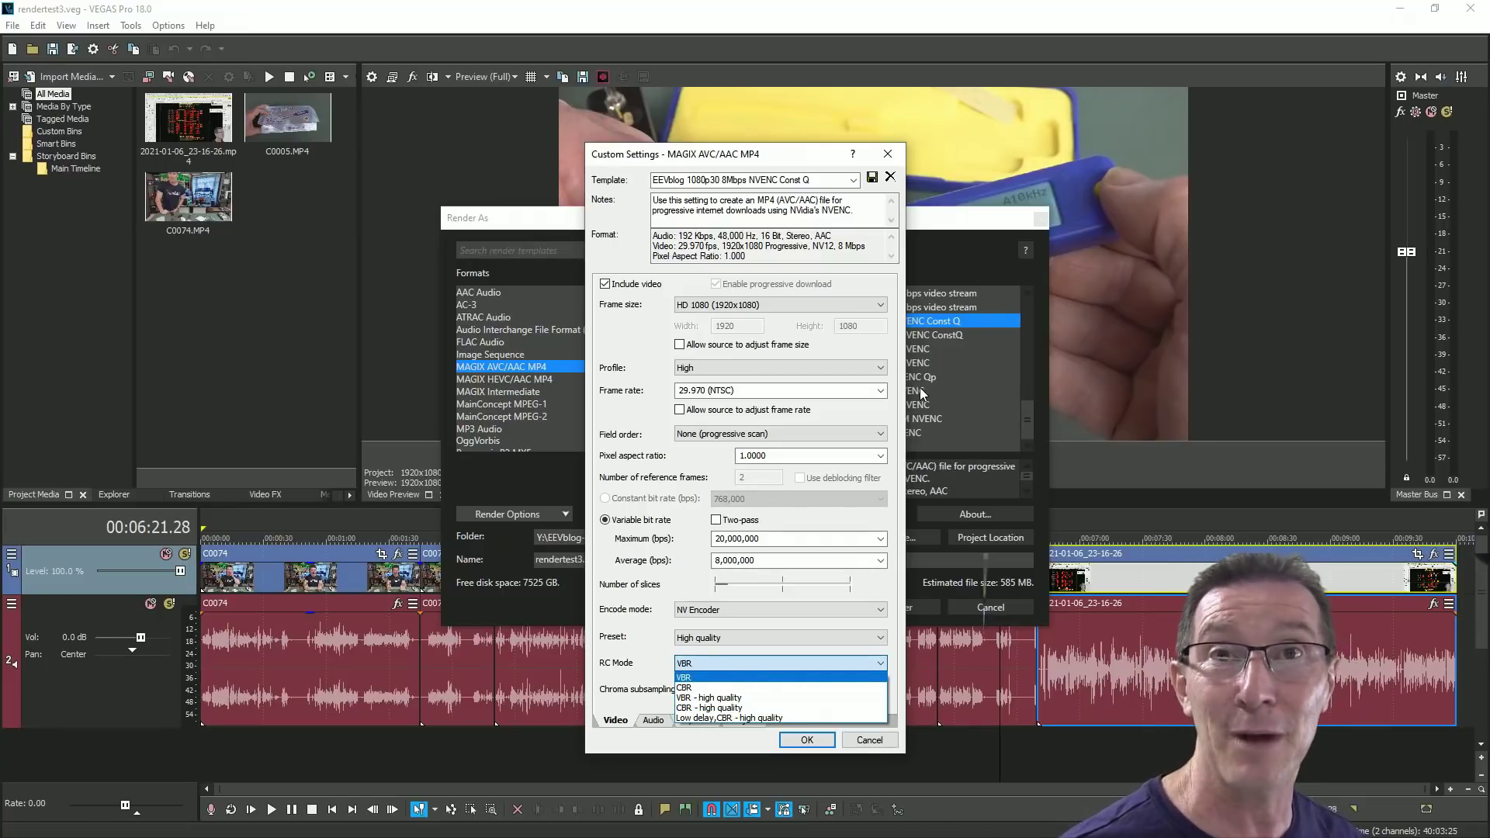
# Step: Dismiss the RC Mode list and view the Voukoder home page at voukoder.org in Chrome
pyautogui.press('Escape')
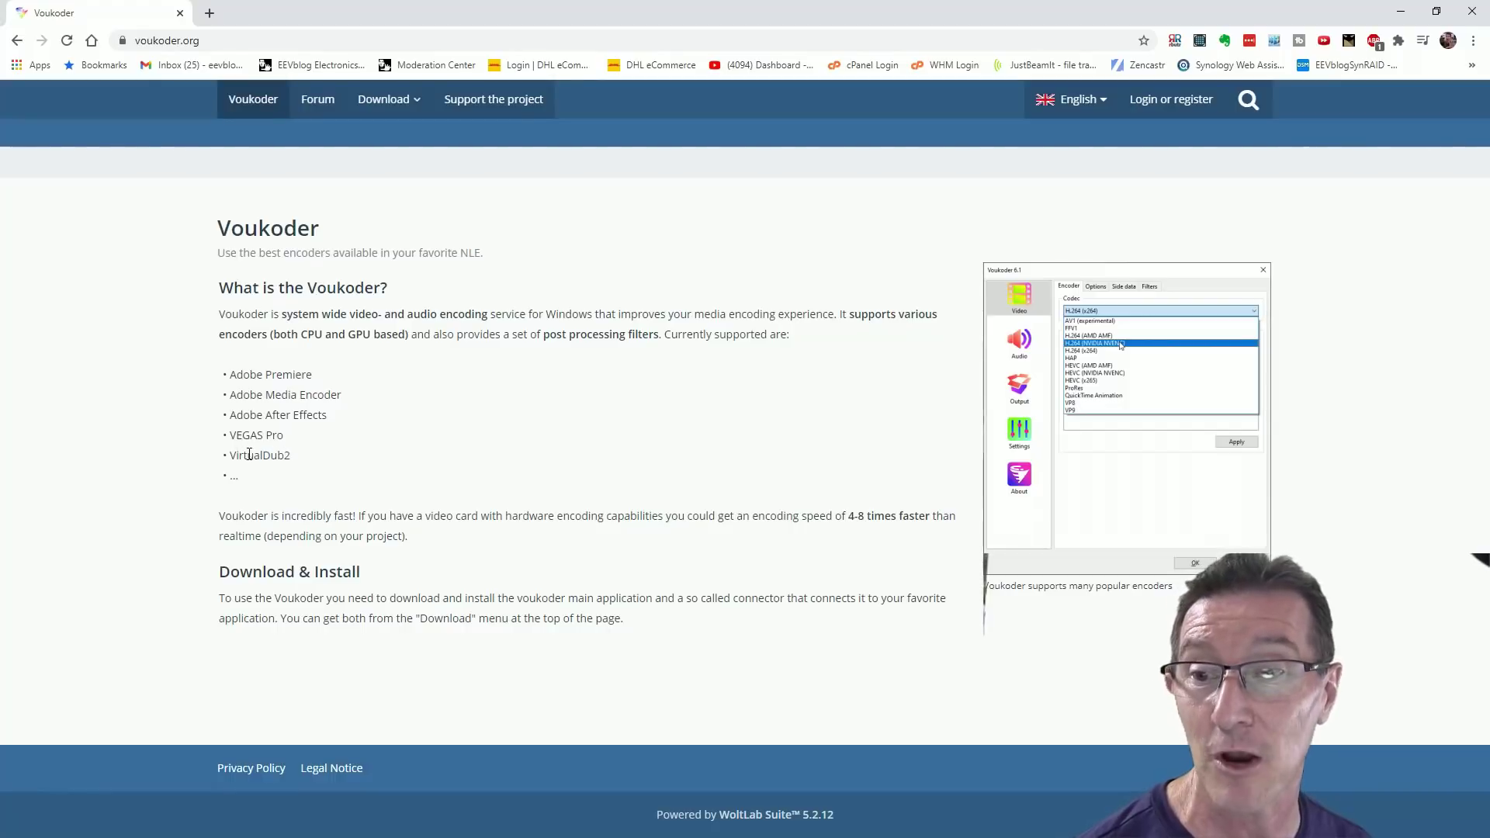
pyautogui.moveTo(384, 109)
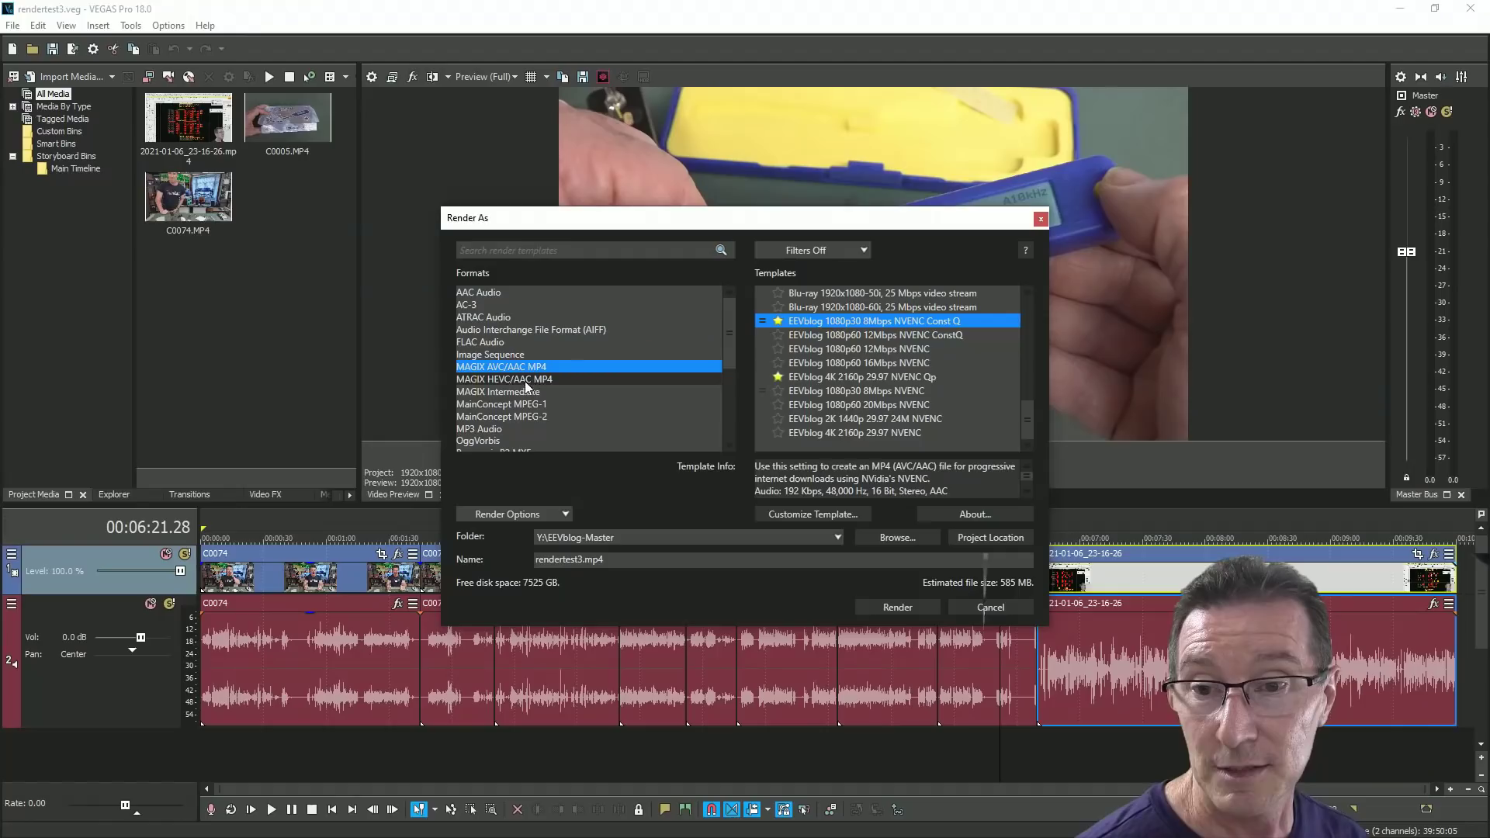
# Step: Back in Render As, choose Voukoder format and customize the EEVblog QF23 template
pyautogui.click(1395, 11)
pyautogui.scroll(-5, 503, 380)
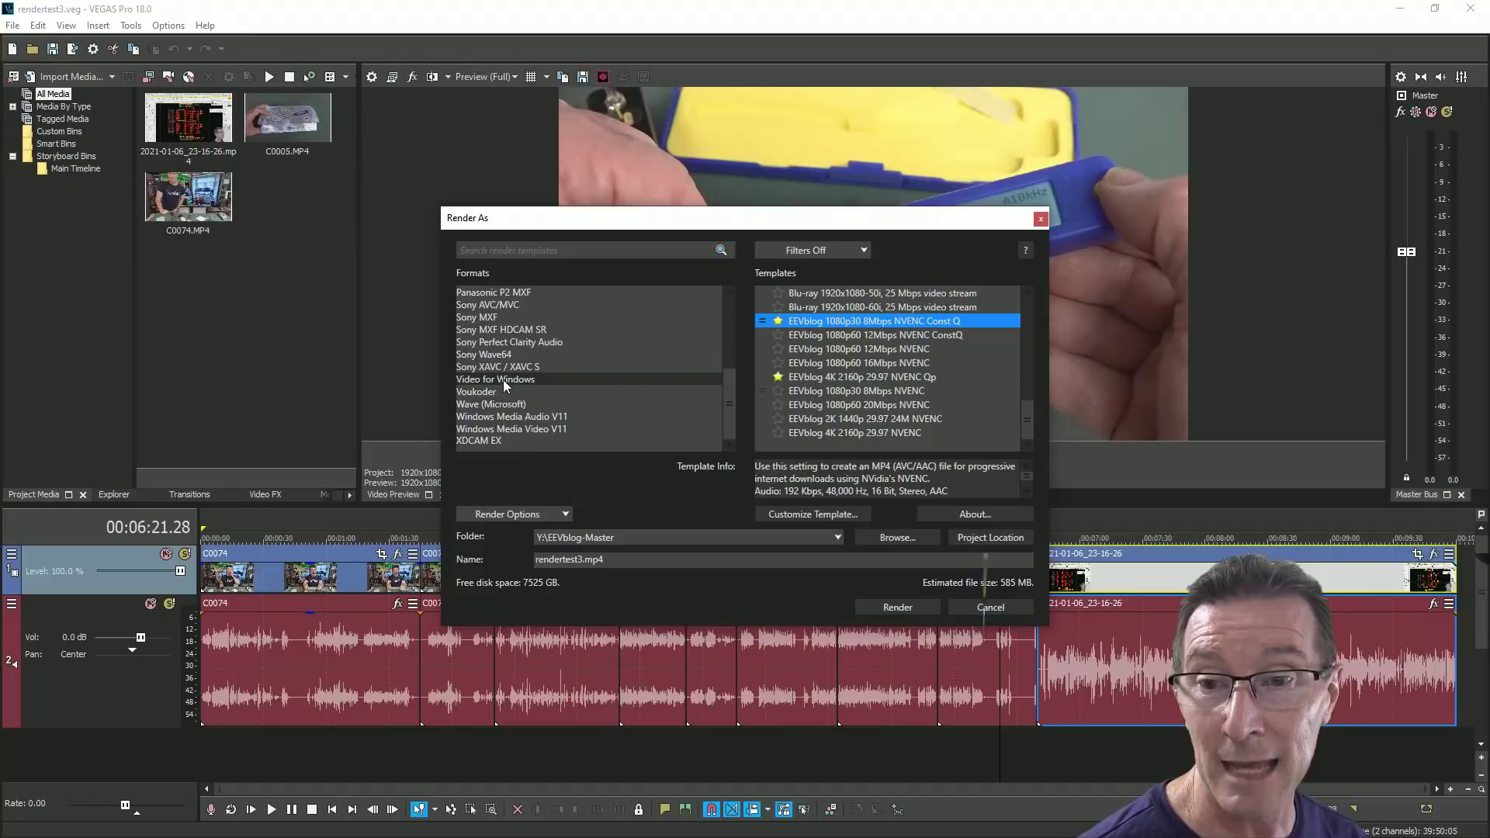
pyautogui.click(495, 393)
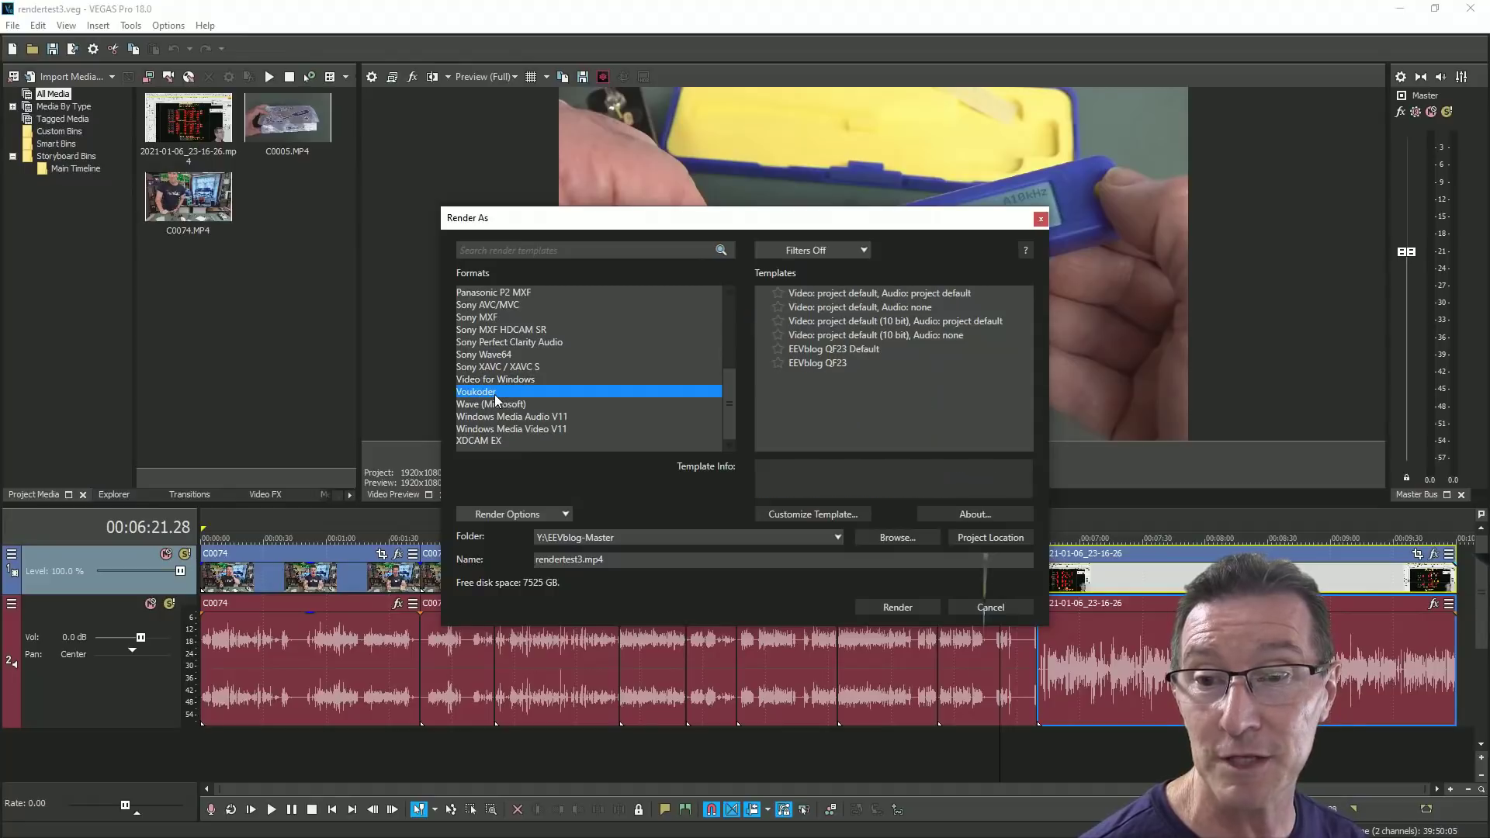
pyautogui.click(822, 365)
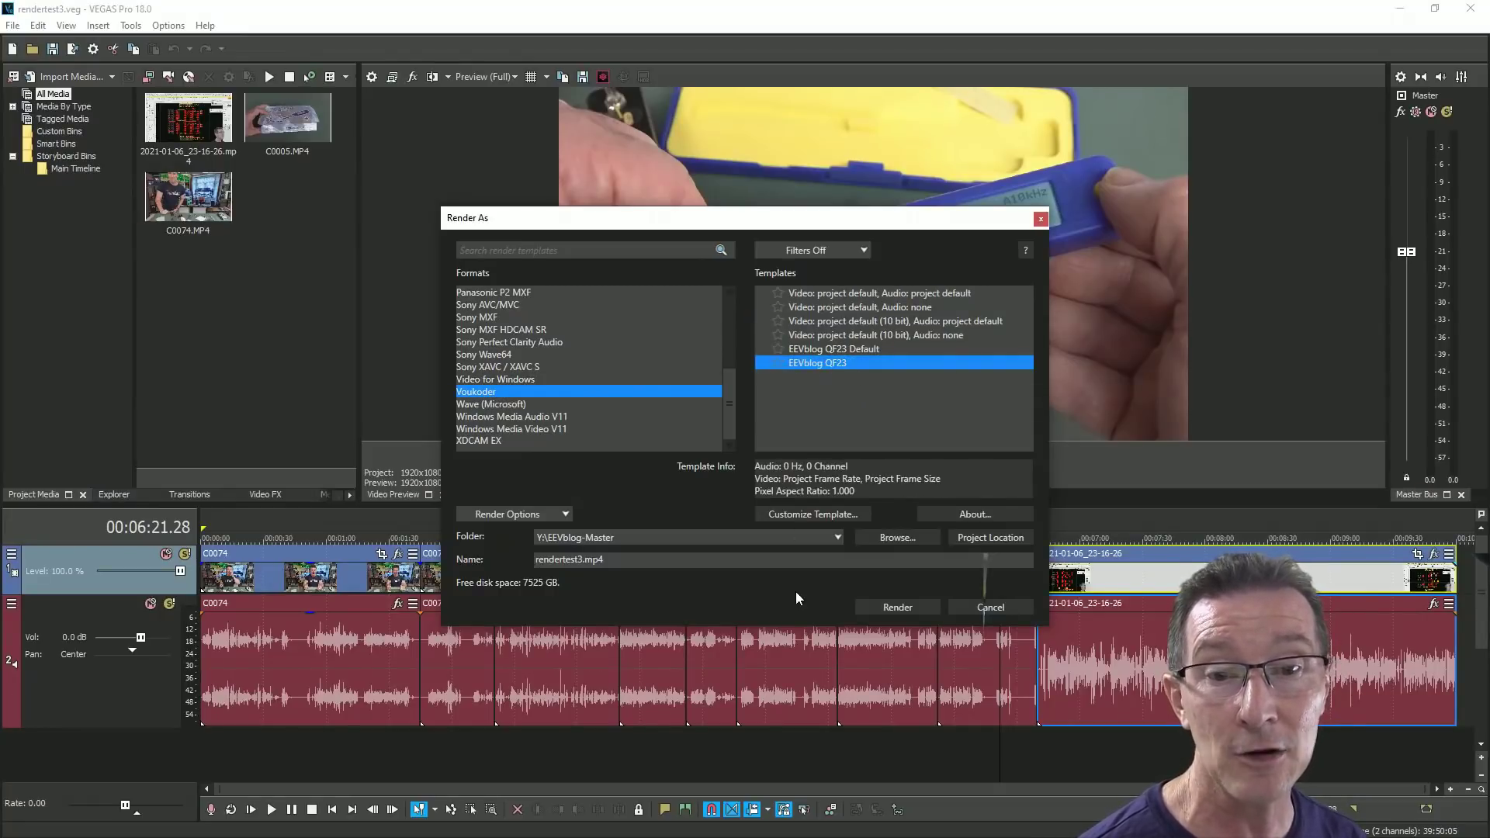
pyautogui.click(810, 514)
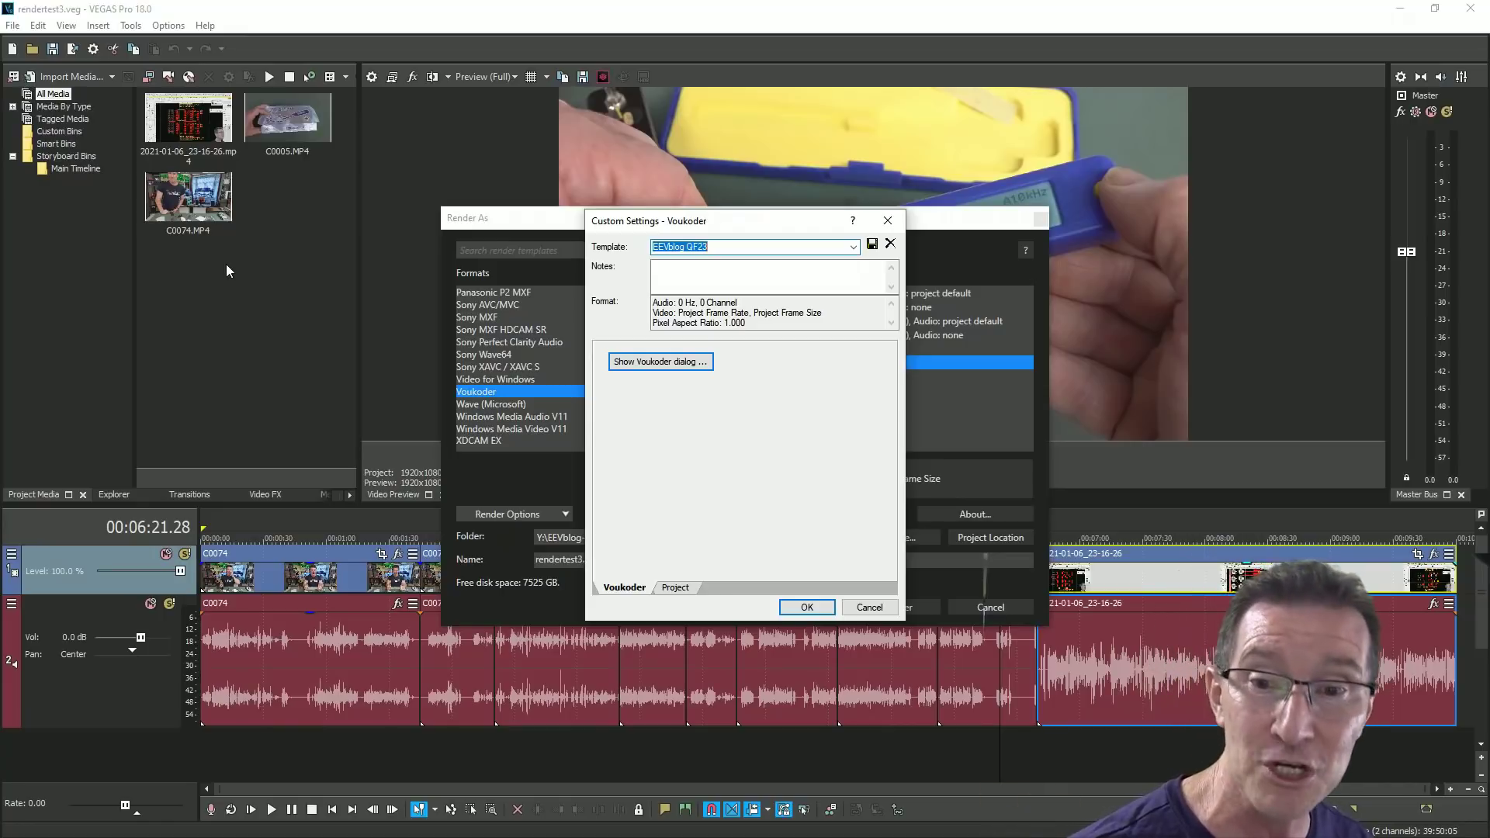
# Step: Close both windows, then reopen Render As and the QF23 template's custom settings
pyautogui.click(887, 220)
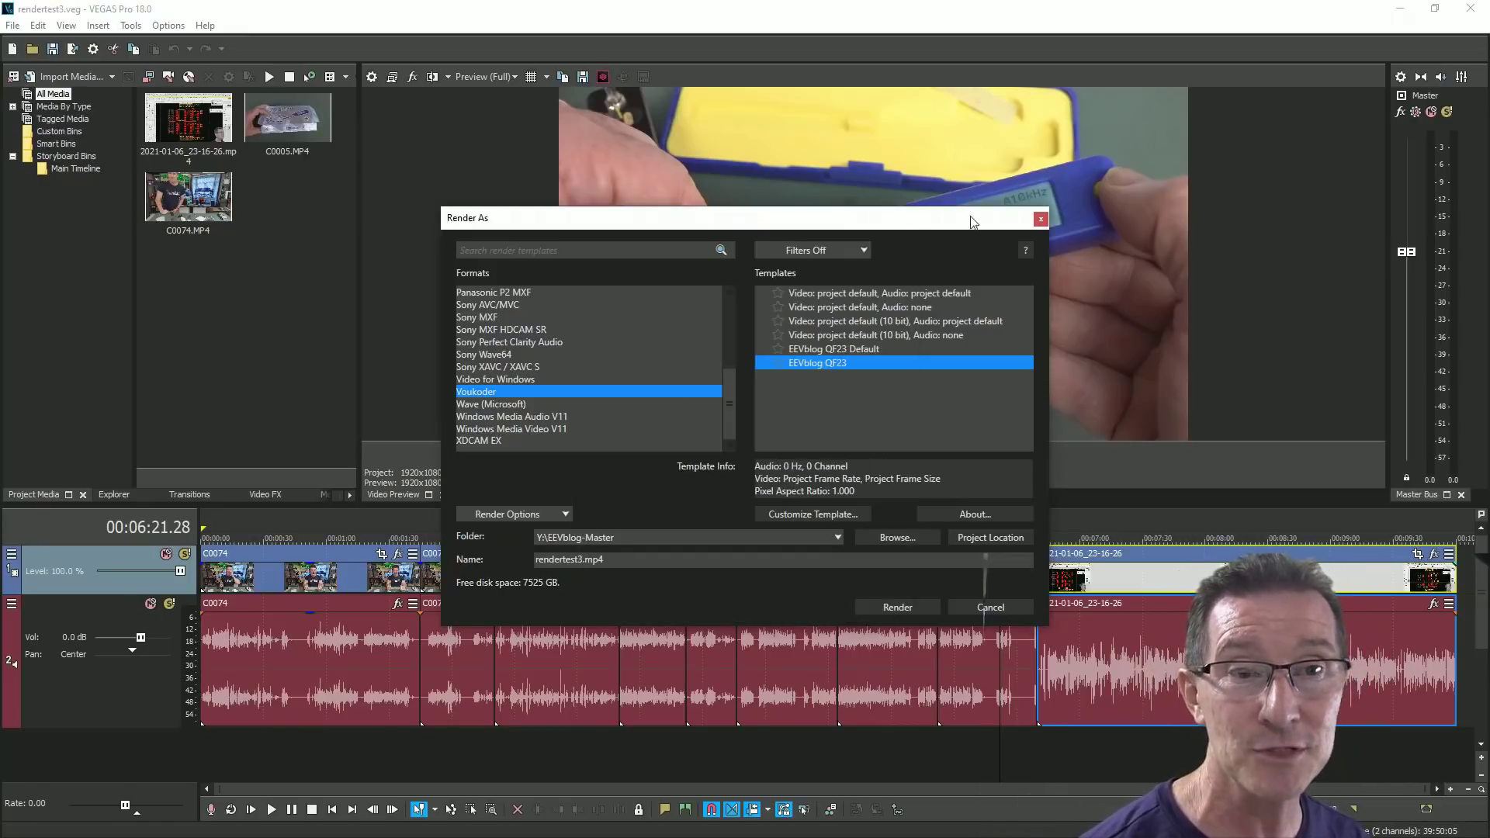
pyautogui.click(1040, 221)
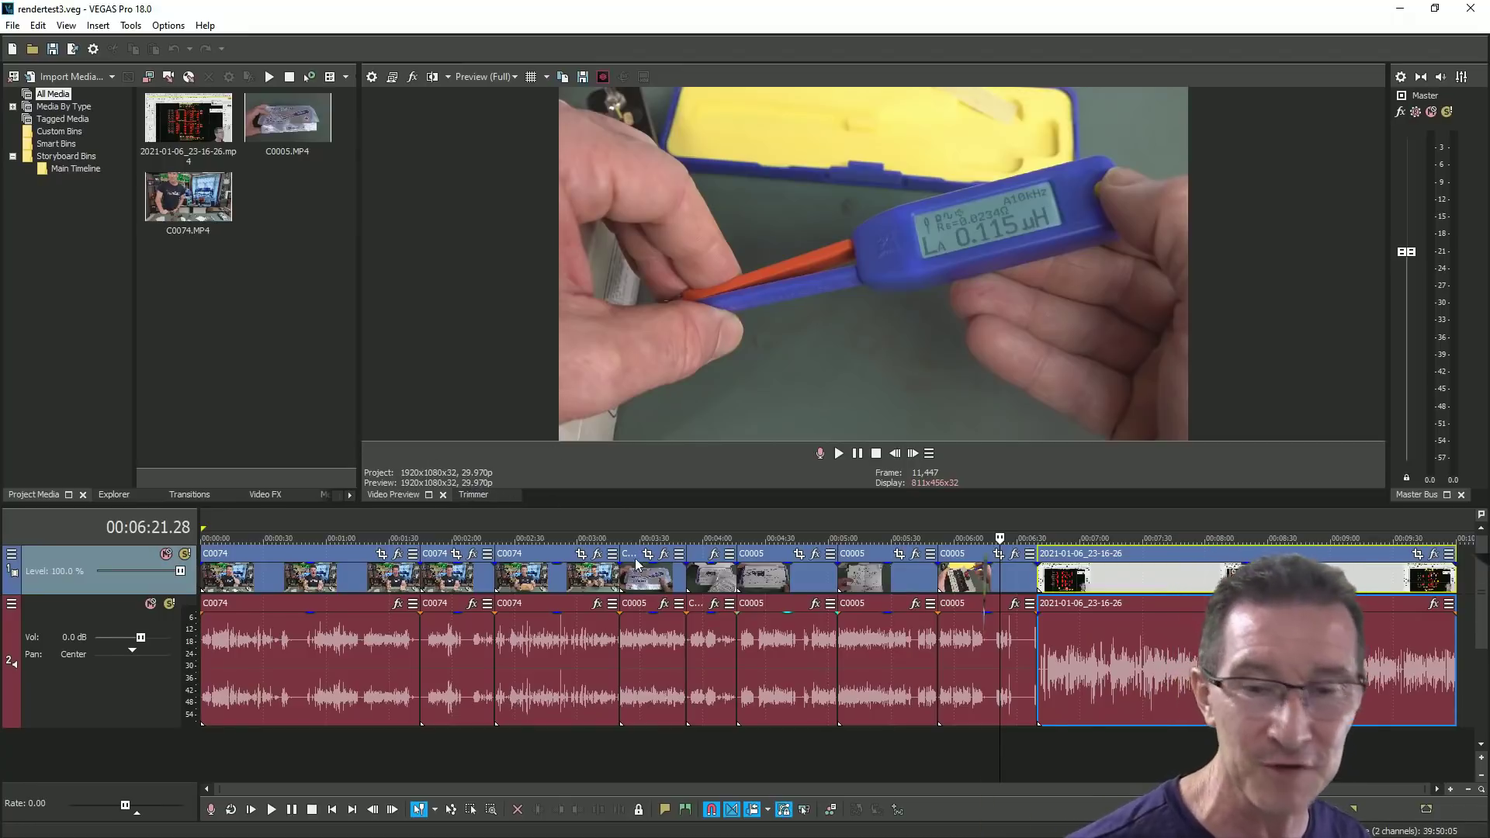
pyautogui.click(72, 50)
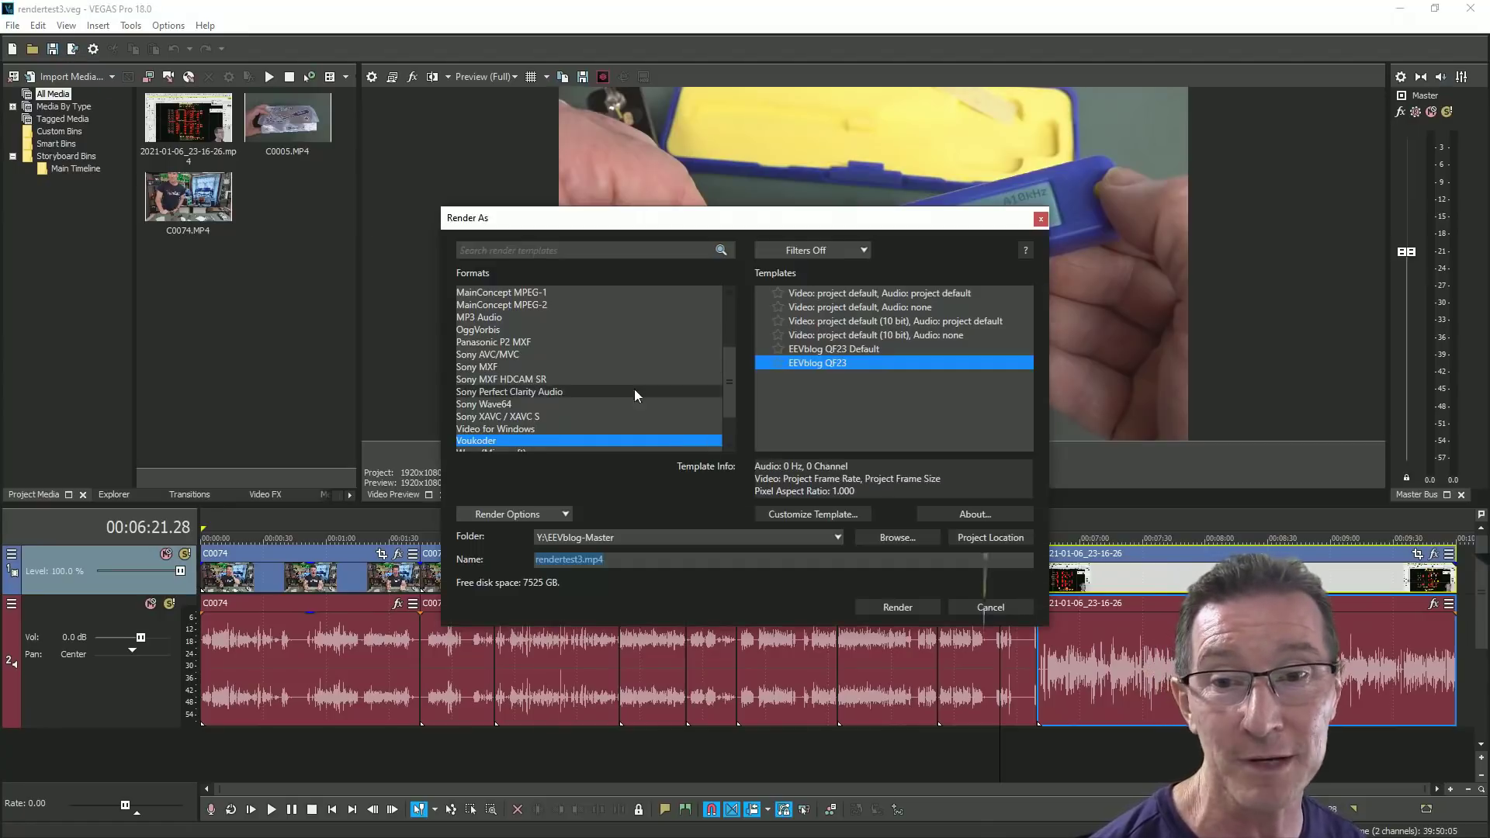
pyautogui.click(804, 516)
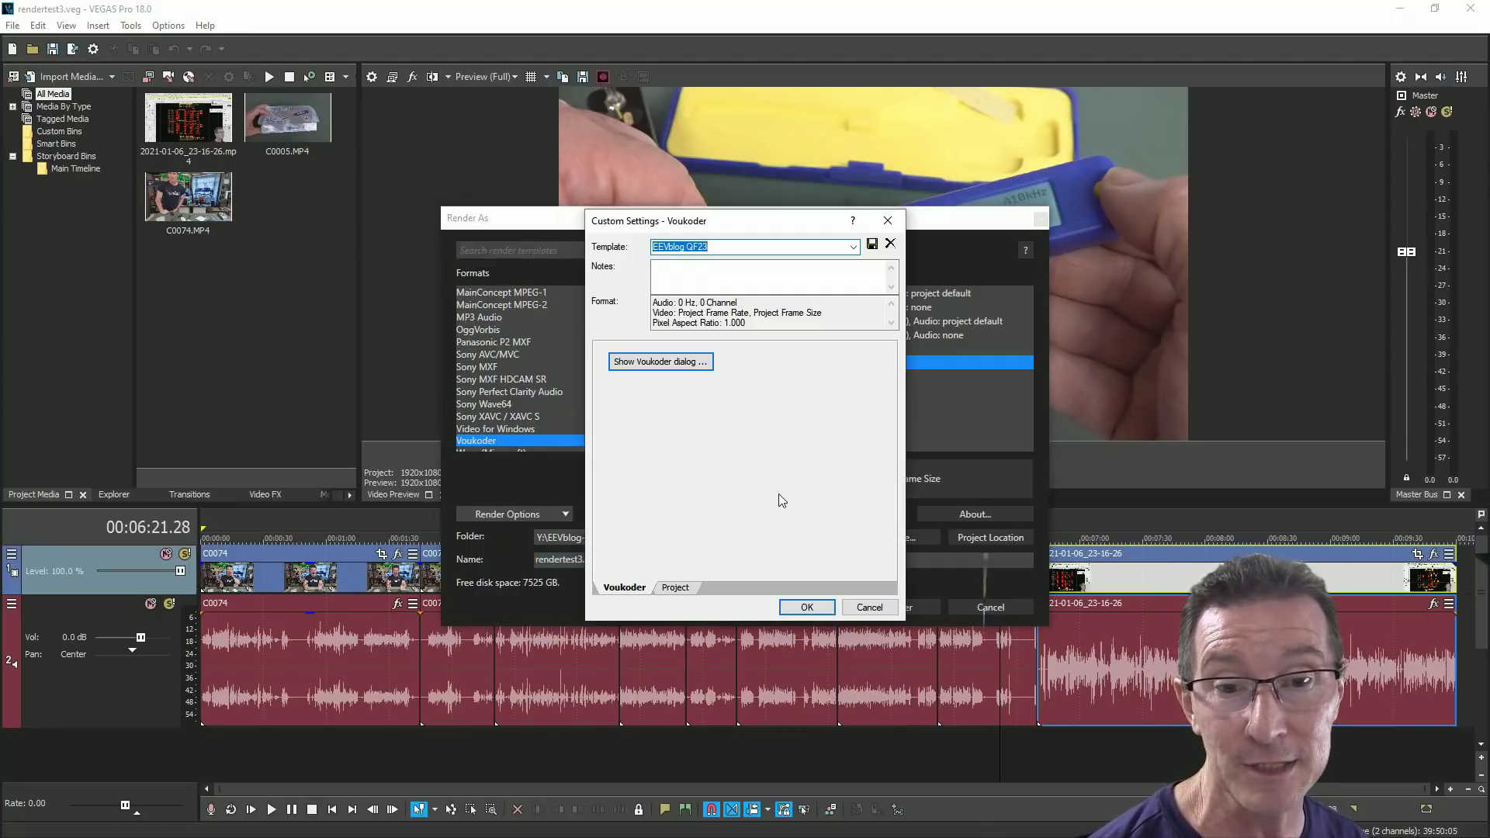
# Step: Keep H.264 (NVIDIA NVENC) in Voukoder and set Constant Quantizer QP 23, Medium preset, Main profile
pyautogui.click(645, 362)
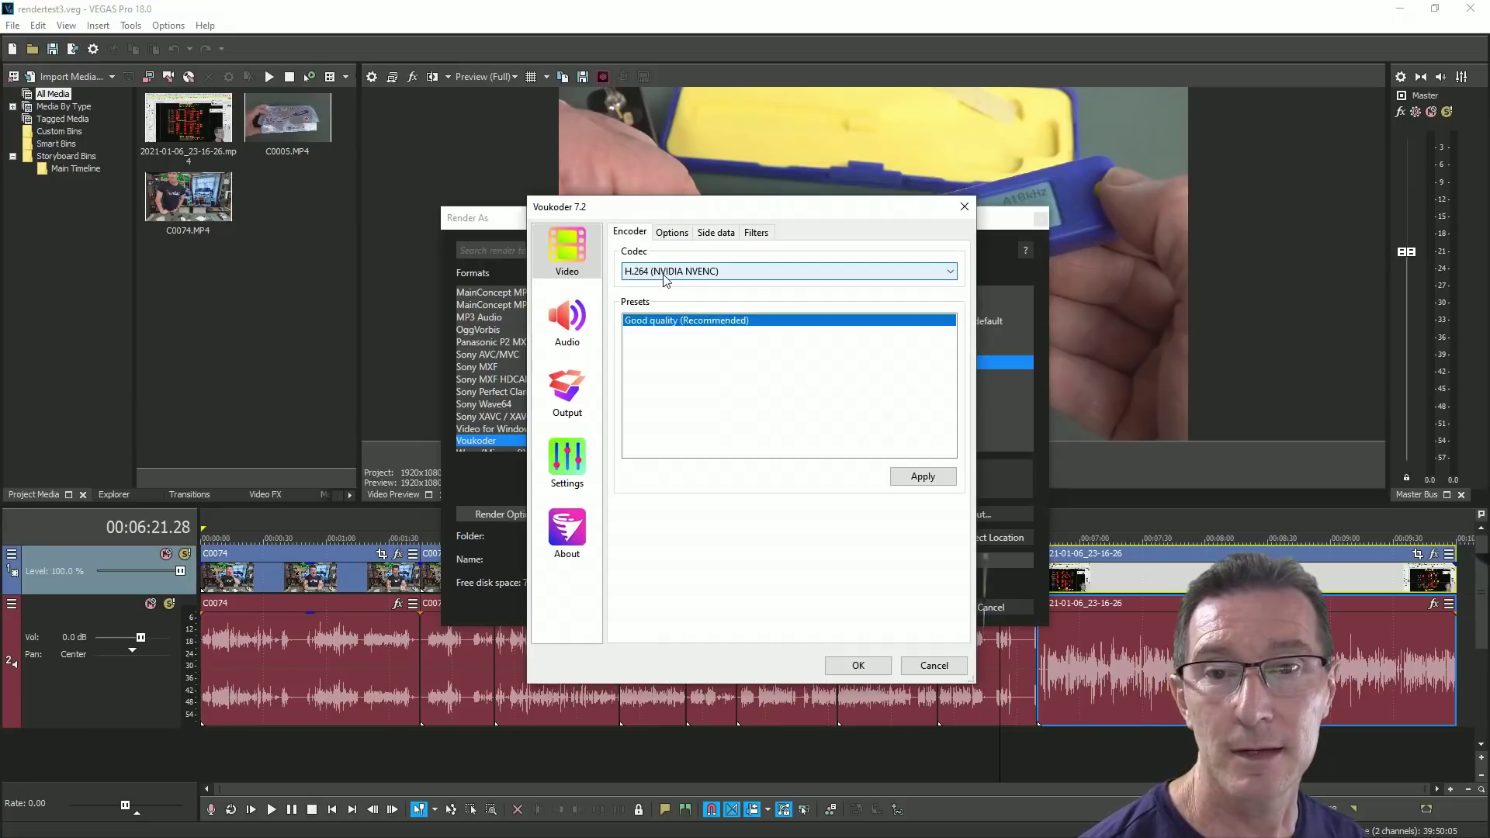
pyautogui.click(686, 274)
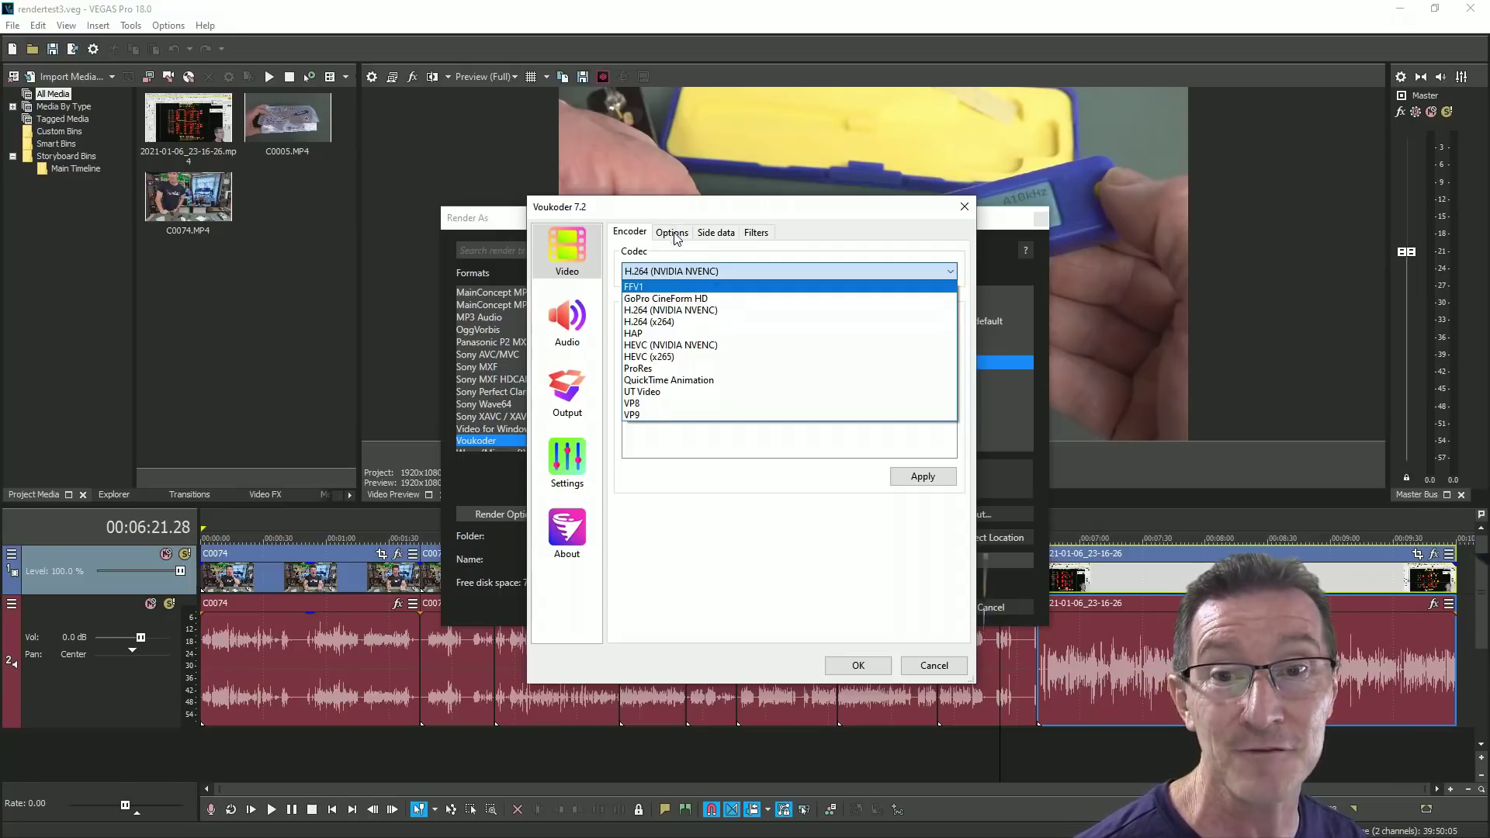
pyautogui.click(701, 311)
pyautogui.click(672, 233)
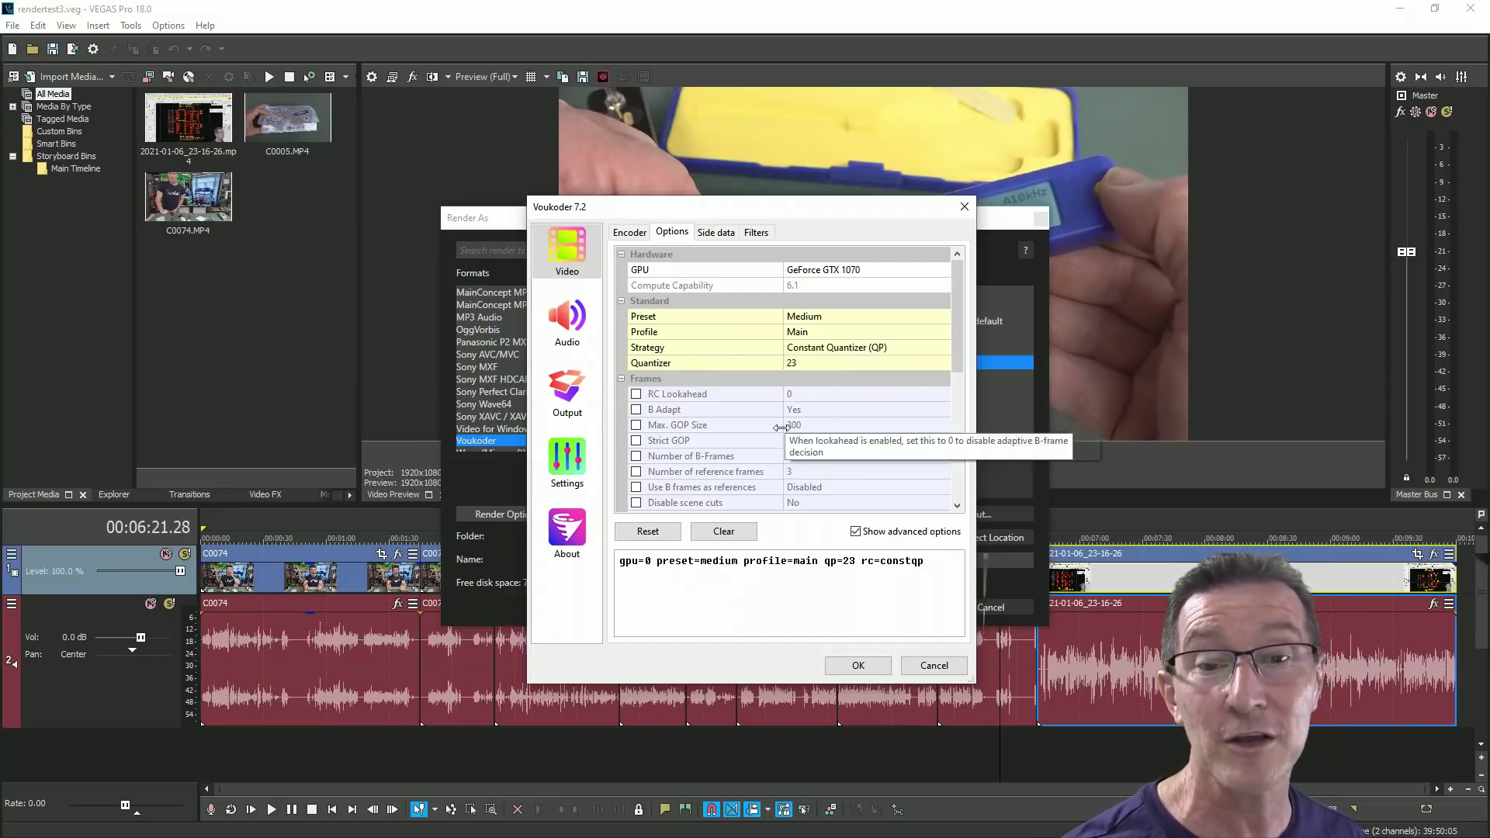
# Step: Keep AAC (FFmpeg) as Voukoder's audio codec and MPEG-4 (.mp4) as the container
pyautogui.click(573, 333)
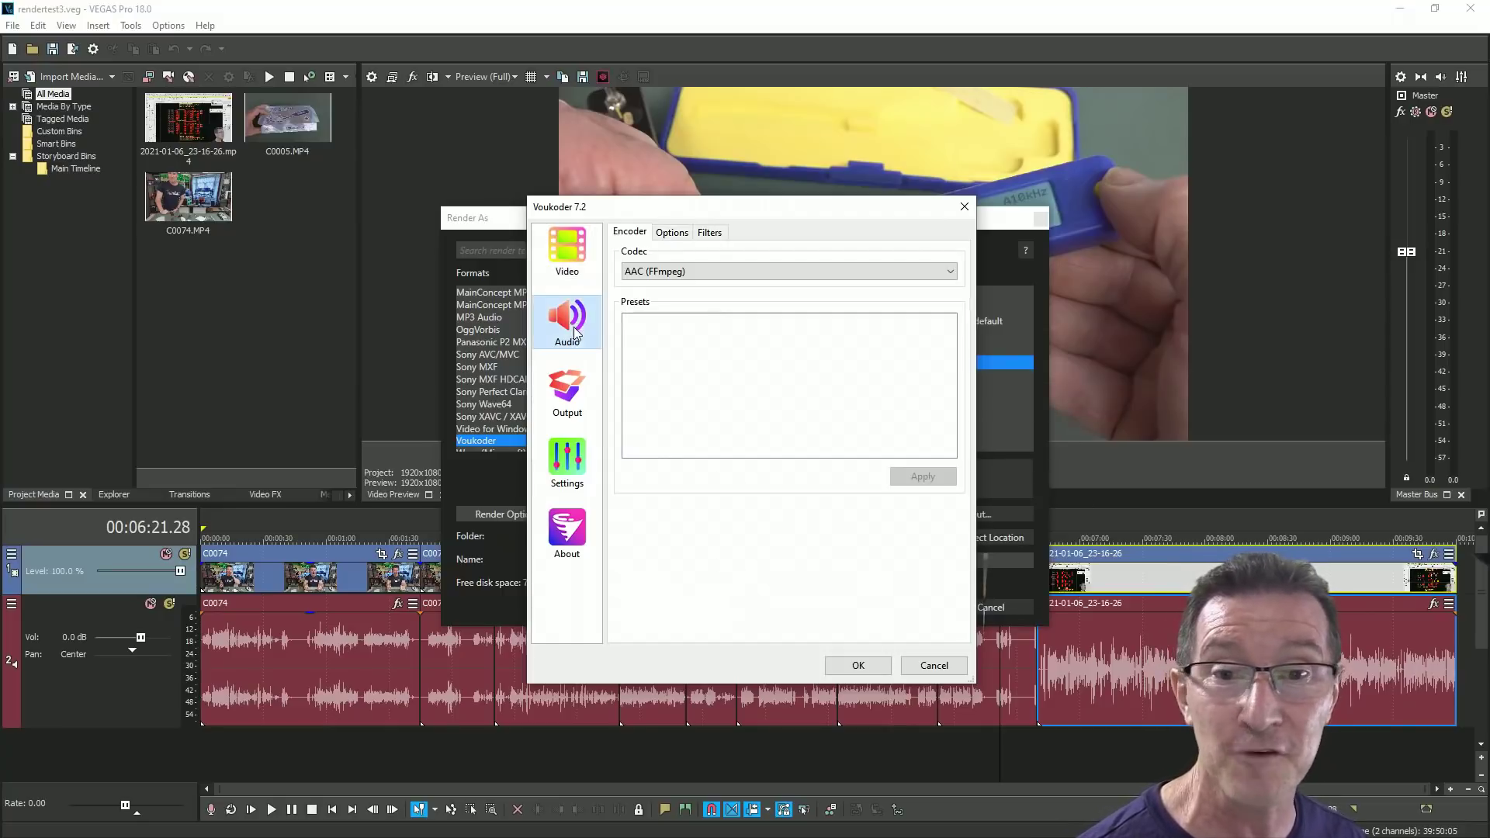
pyautogui.click(673, 276)
pyautogui.click(674, 275)
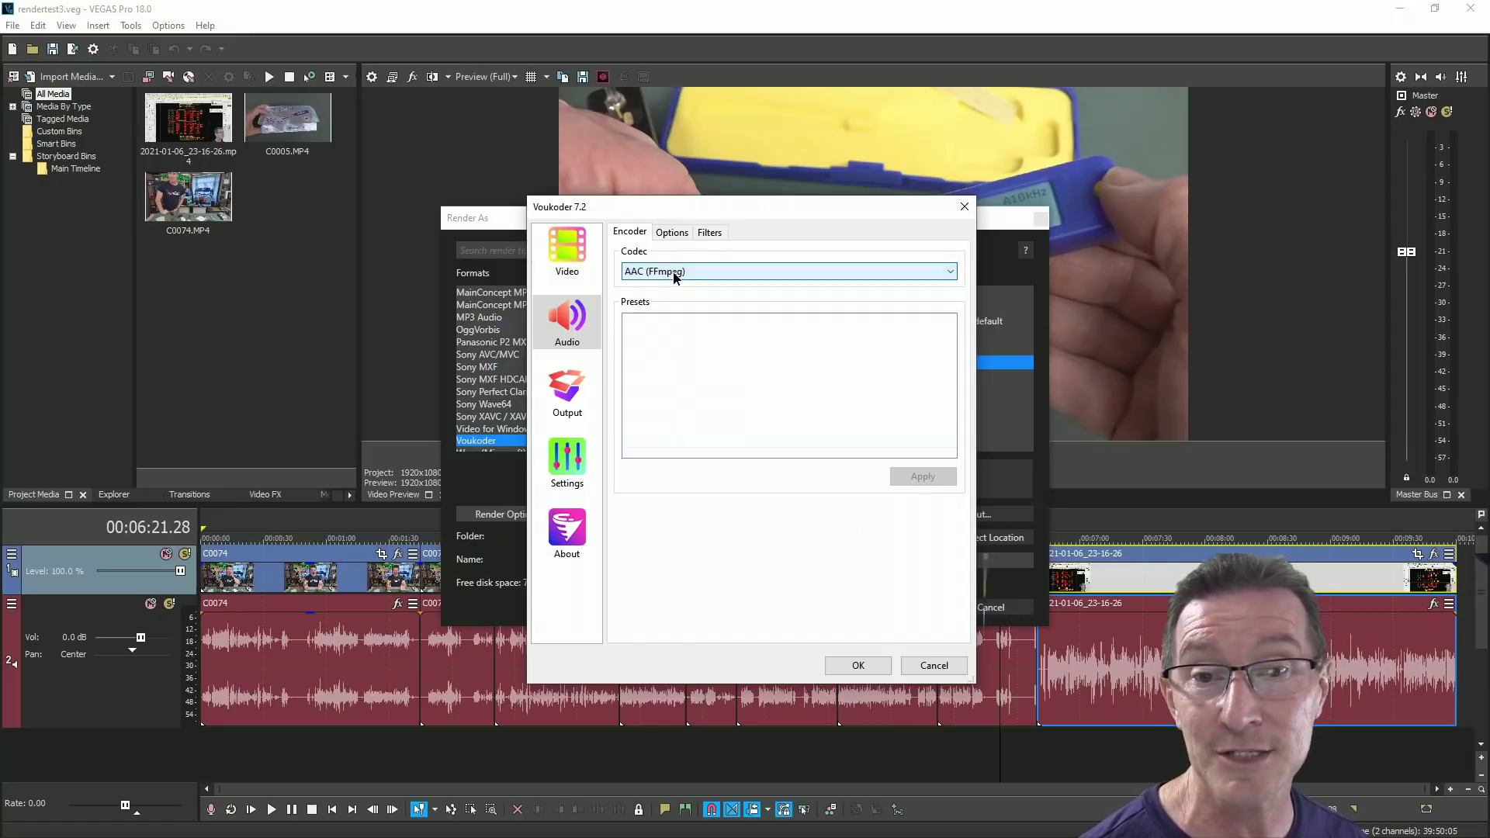
pyautogui.click(572, 394)
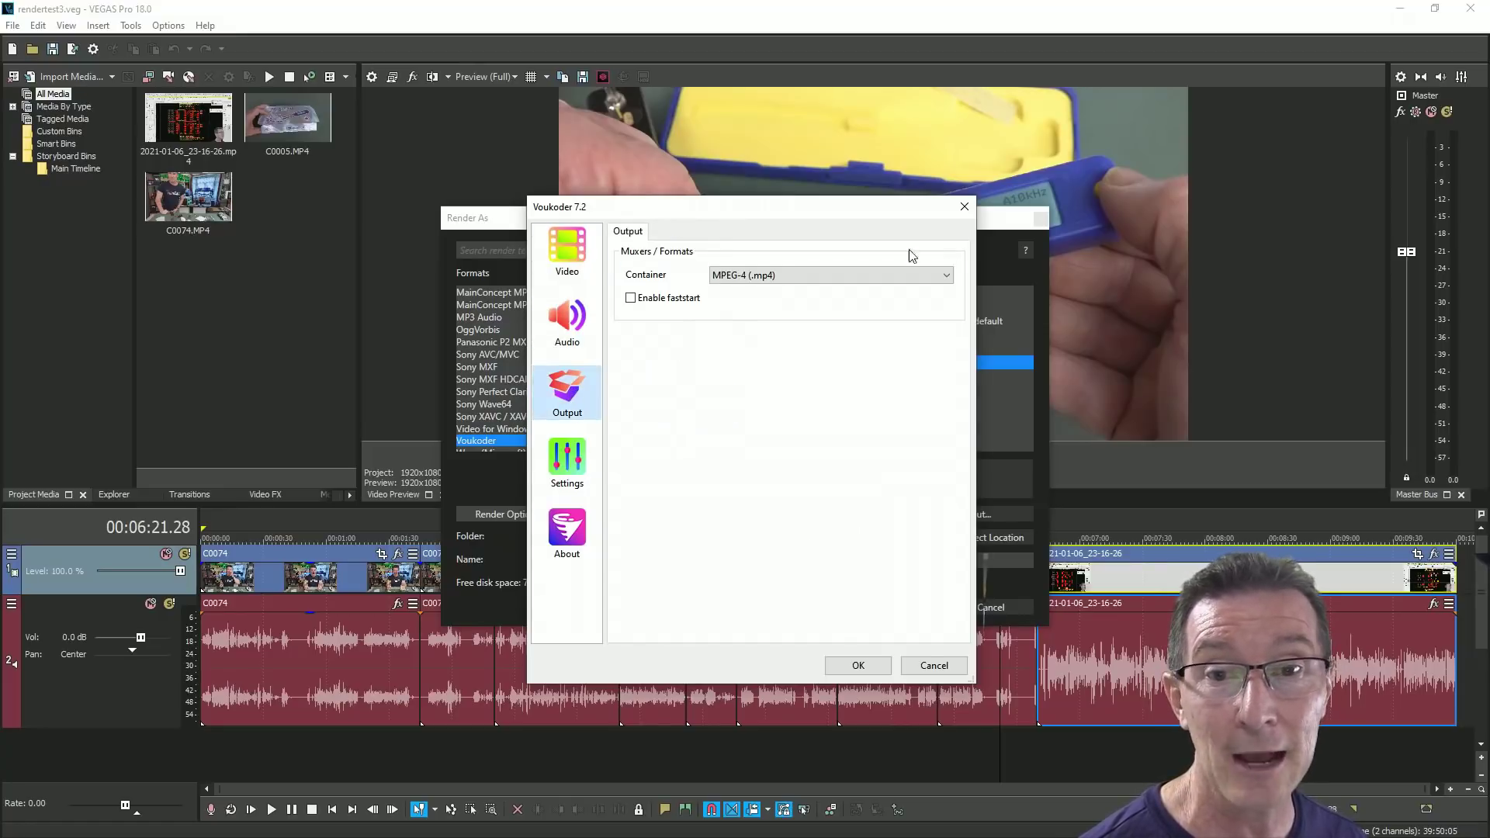
pyautogui.click(786, 278)
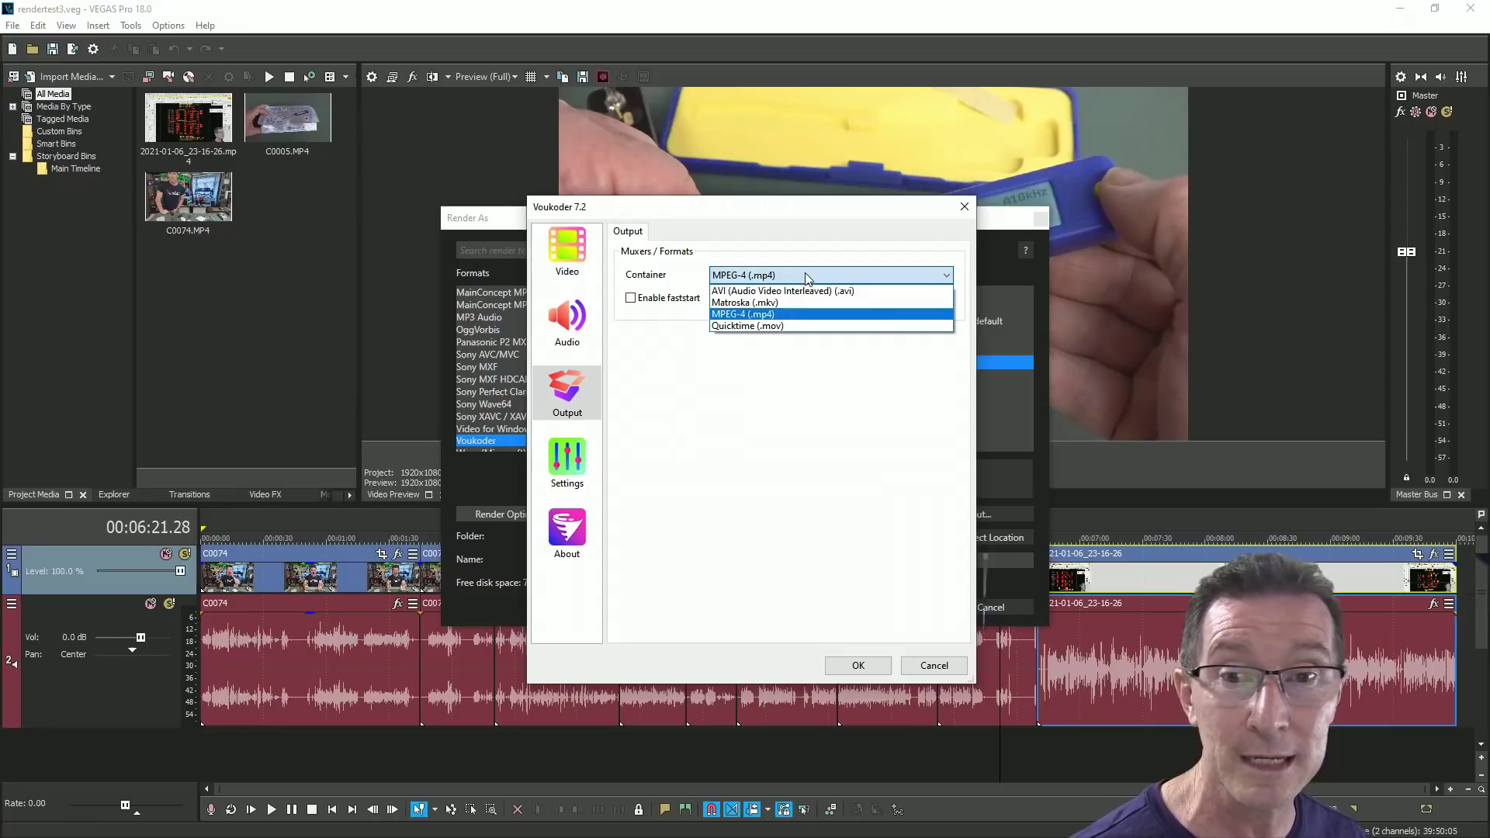
pyautogui.click(807, 277)
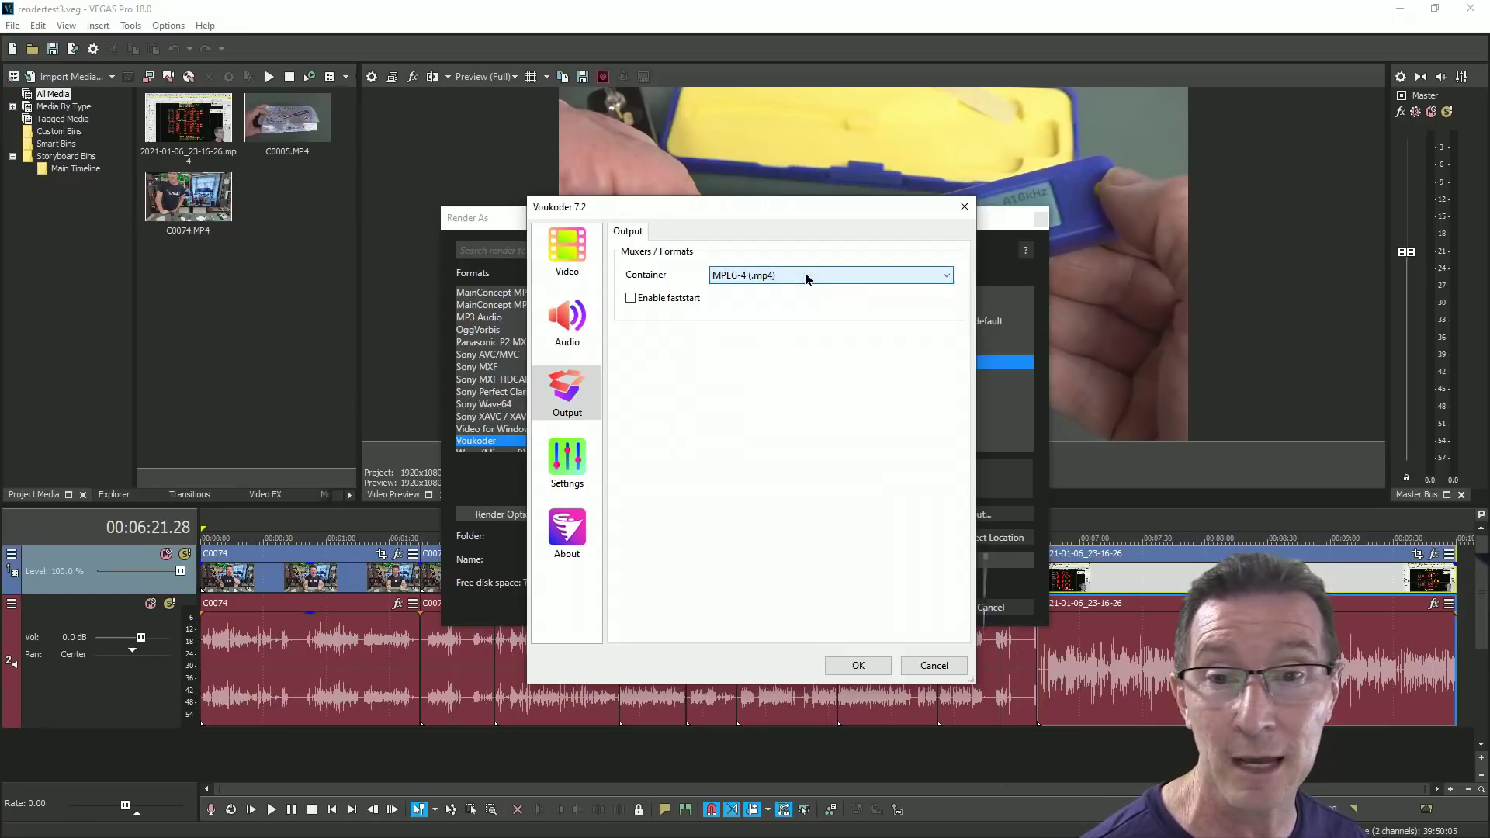
# Step: Review Voukoder's Settings and About pages, then confirm the configuration with OK
pyautogui.click(560, 454)
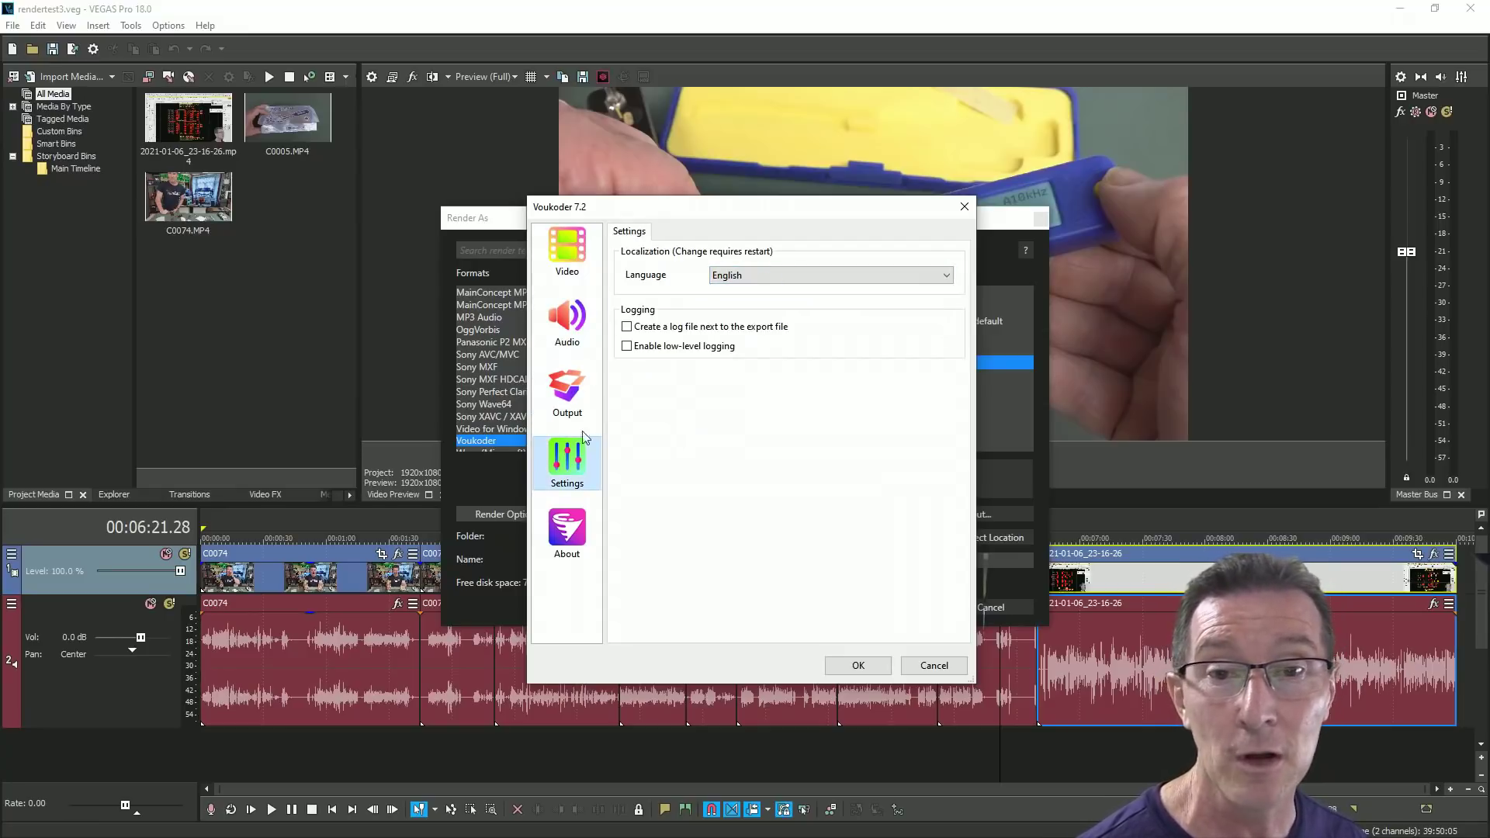
pyautogui.click(575, 535)
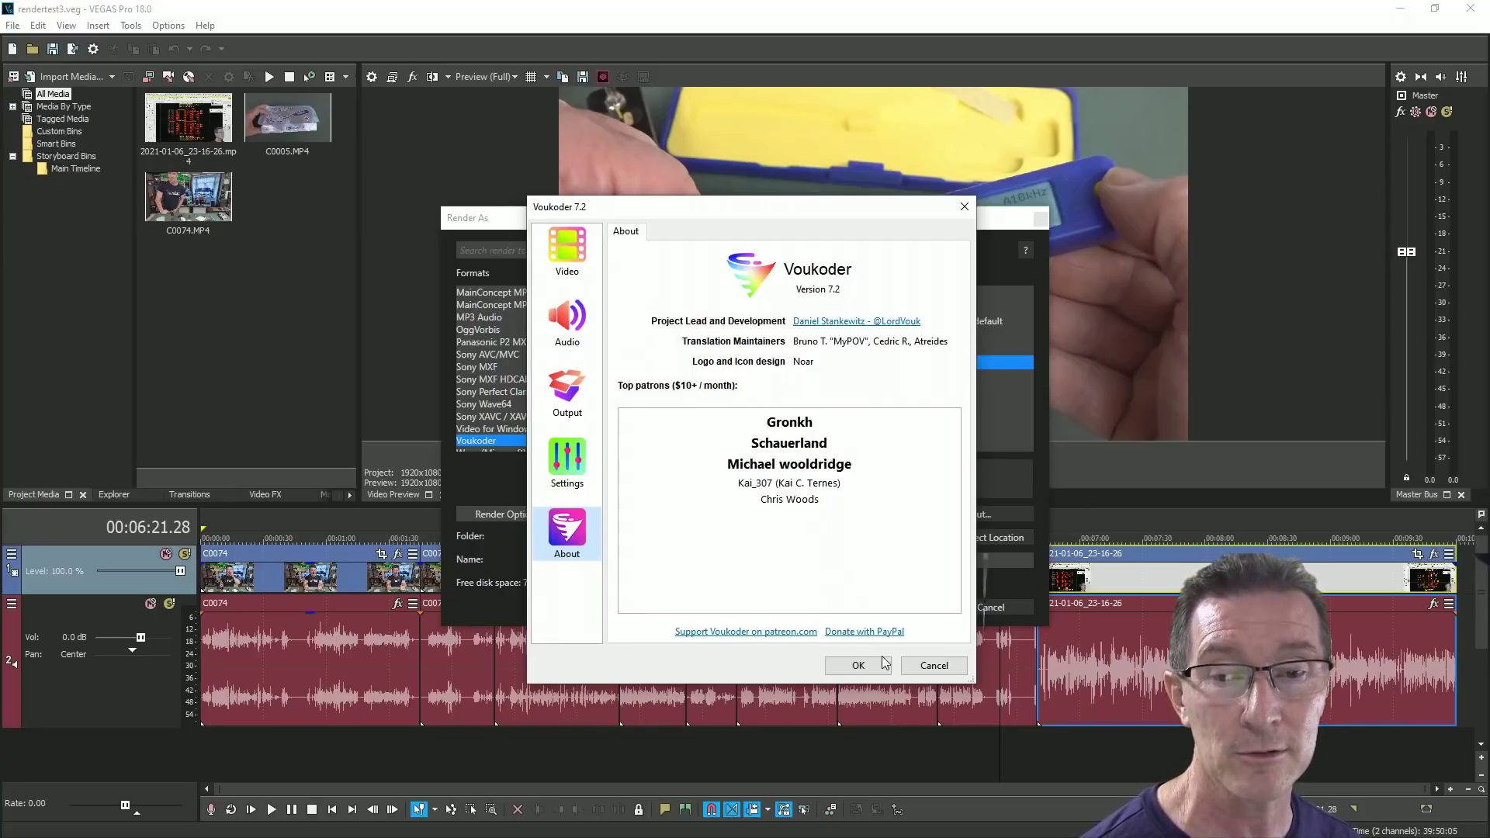
pyautogui.click(859, 666)
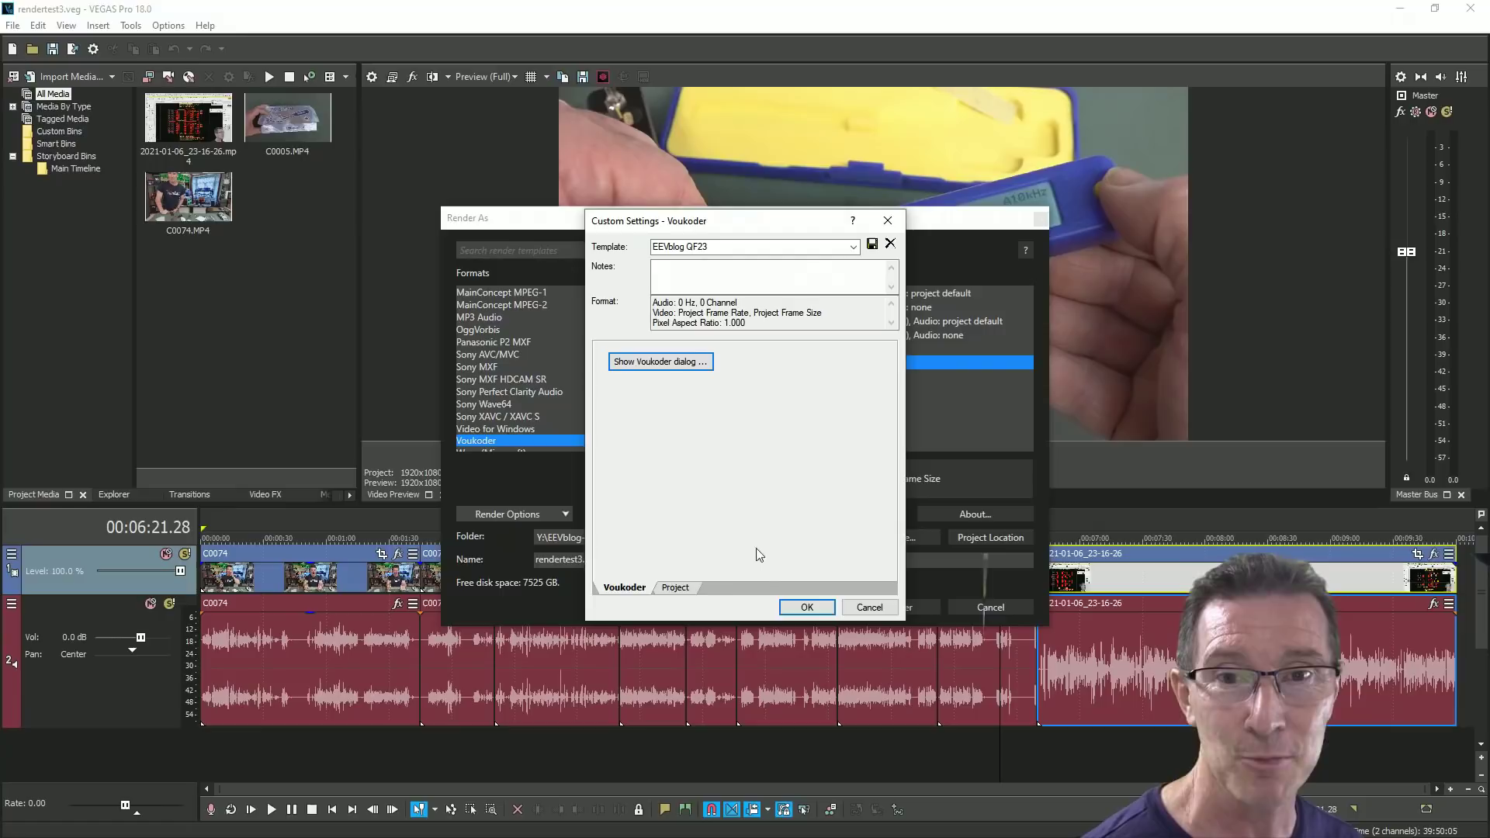
# Step: Accept the EEVblog QF23 custom settings and render c:\video\rendertest3-Voukoder.mp4 to 100%
pyautogui.click(806, 608)
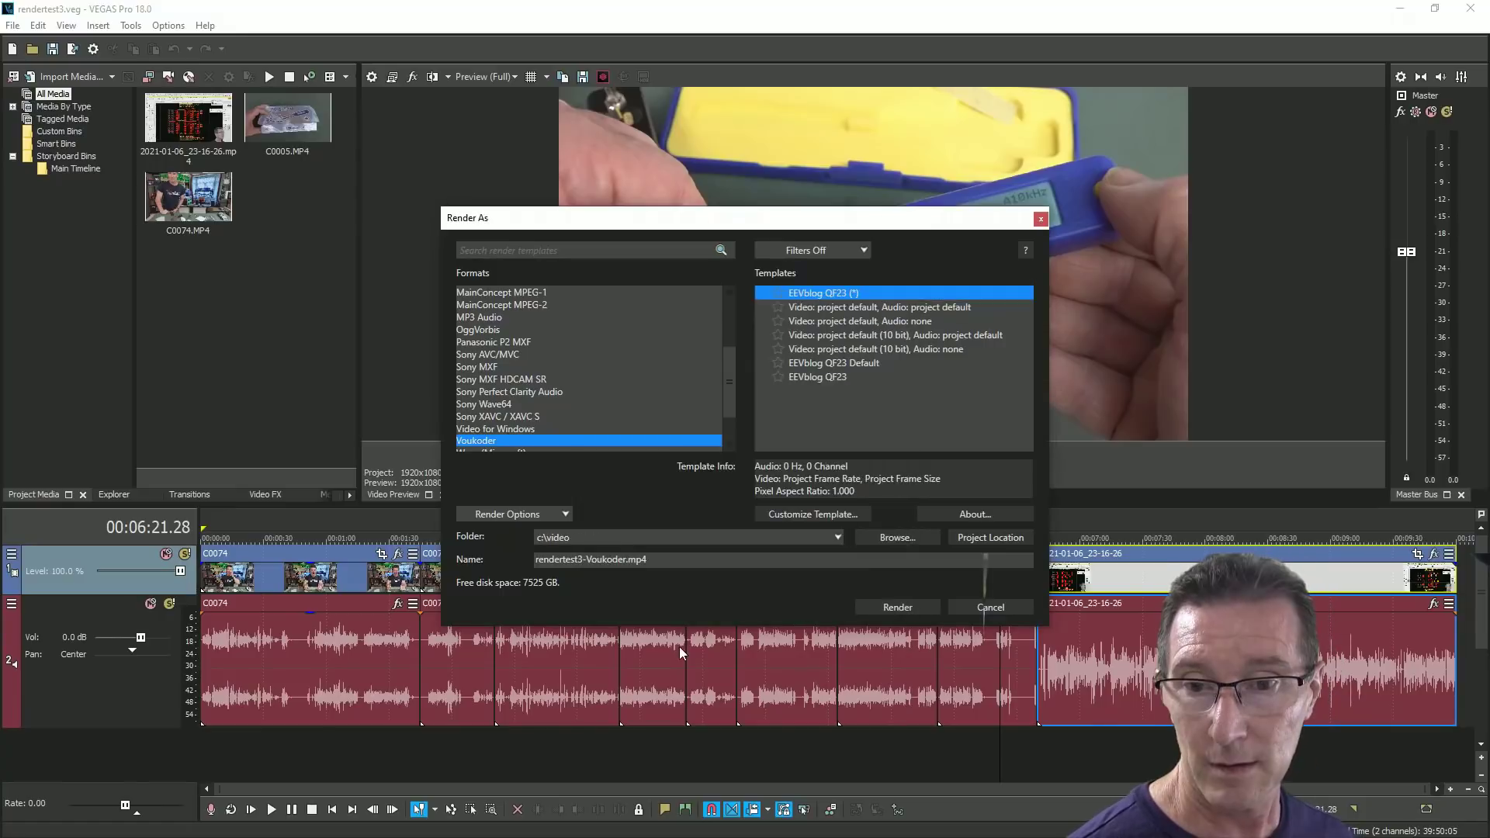
pyautogui.click(906, 608)
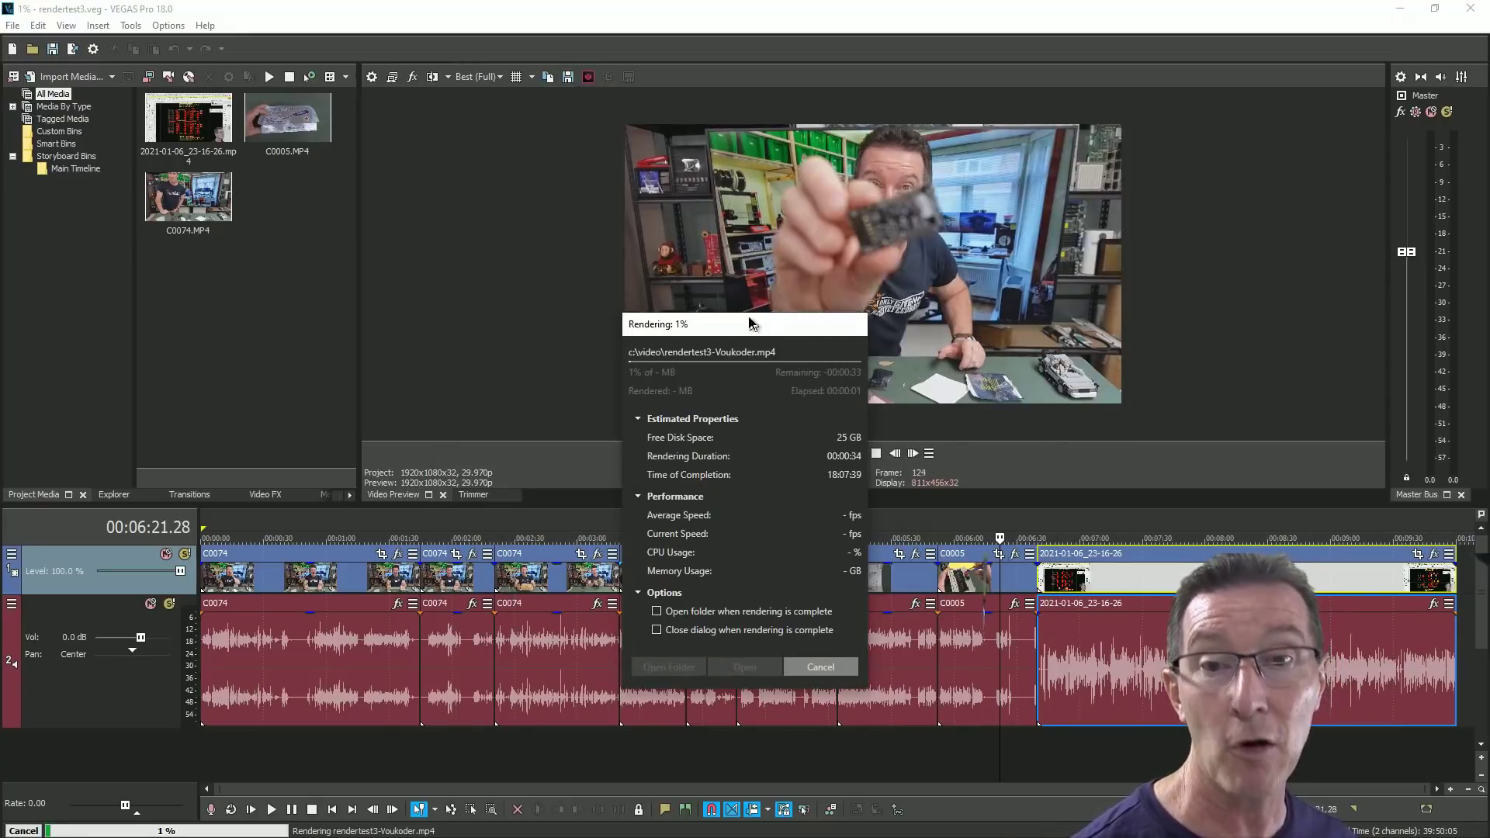
pyautogui.moveTo(756, 326); pyautogui.dragTo(497, 176)
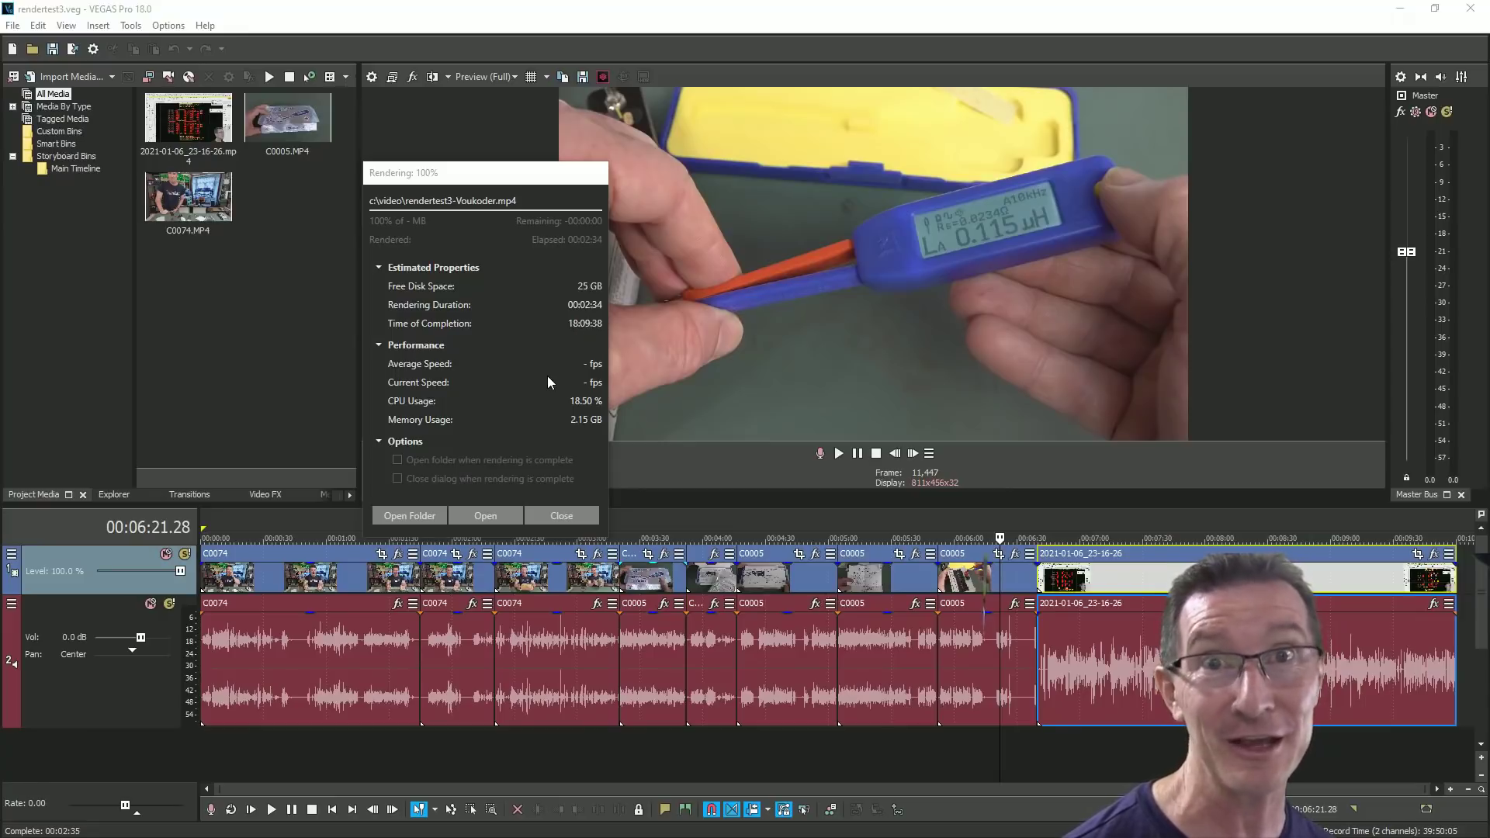
# Step: Open the finished render's folder in File Explorer and go up to c:\video
pyautogui.click(481, 517)
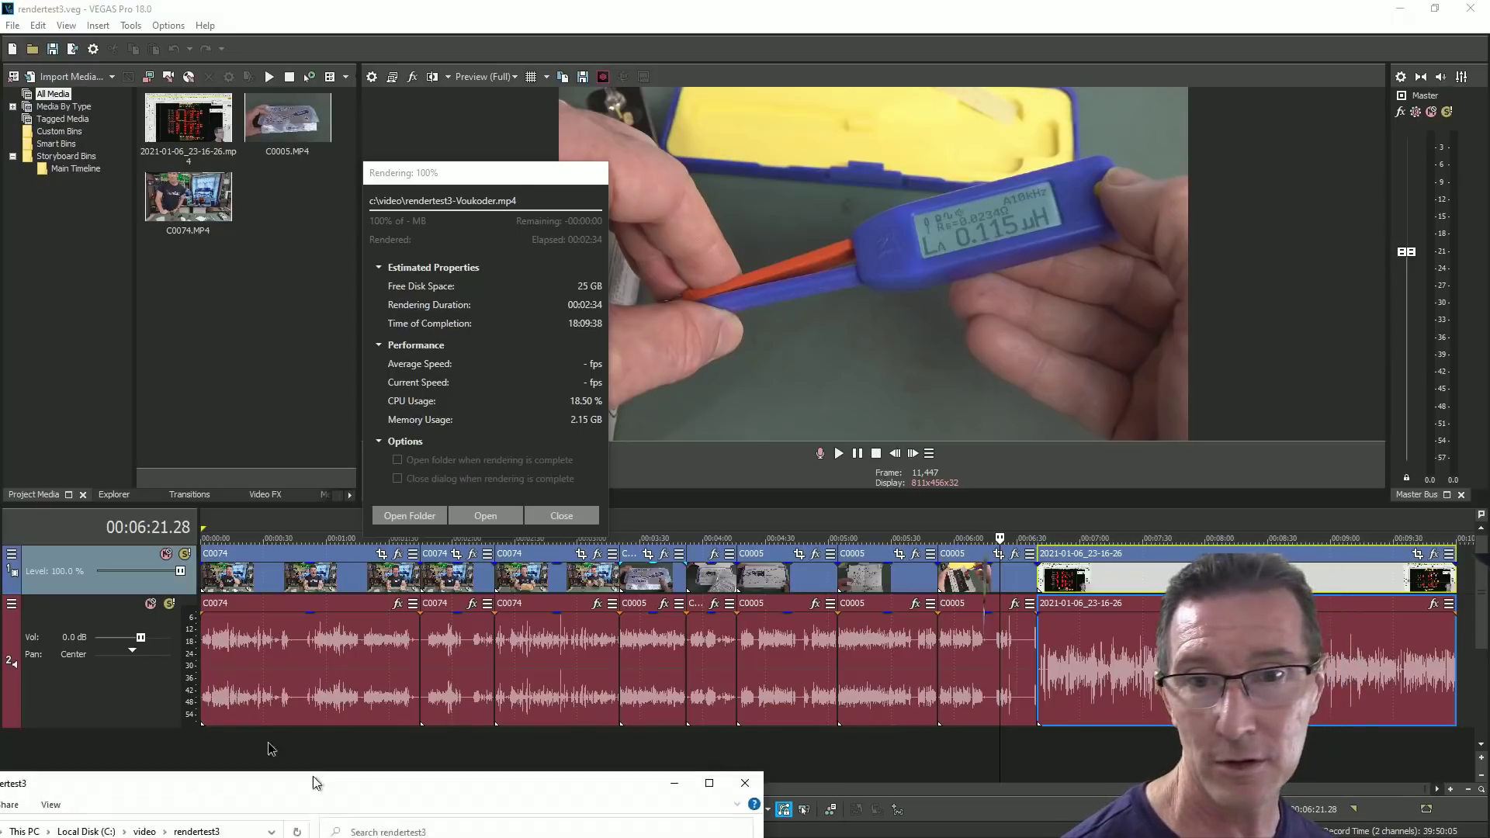
pyautogui.click(316, 807)
pyautogui.press('BackSpace')
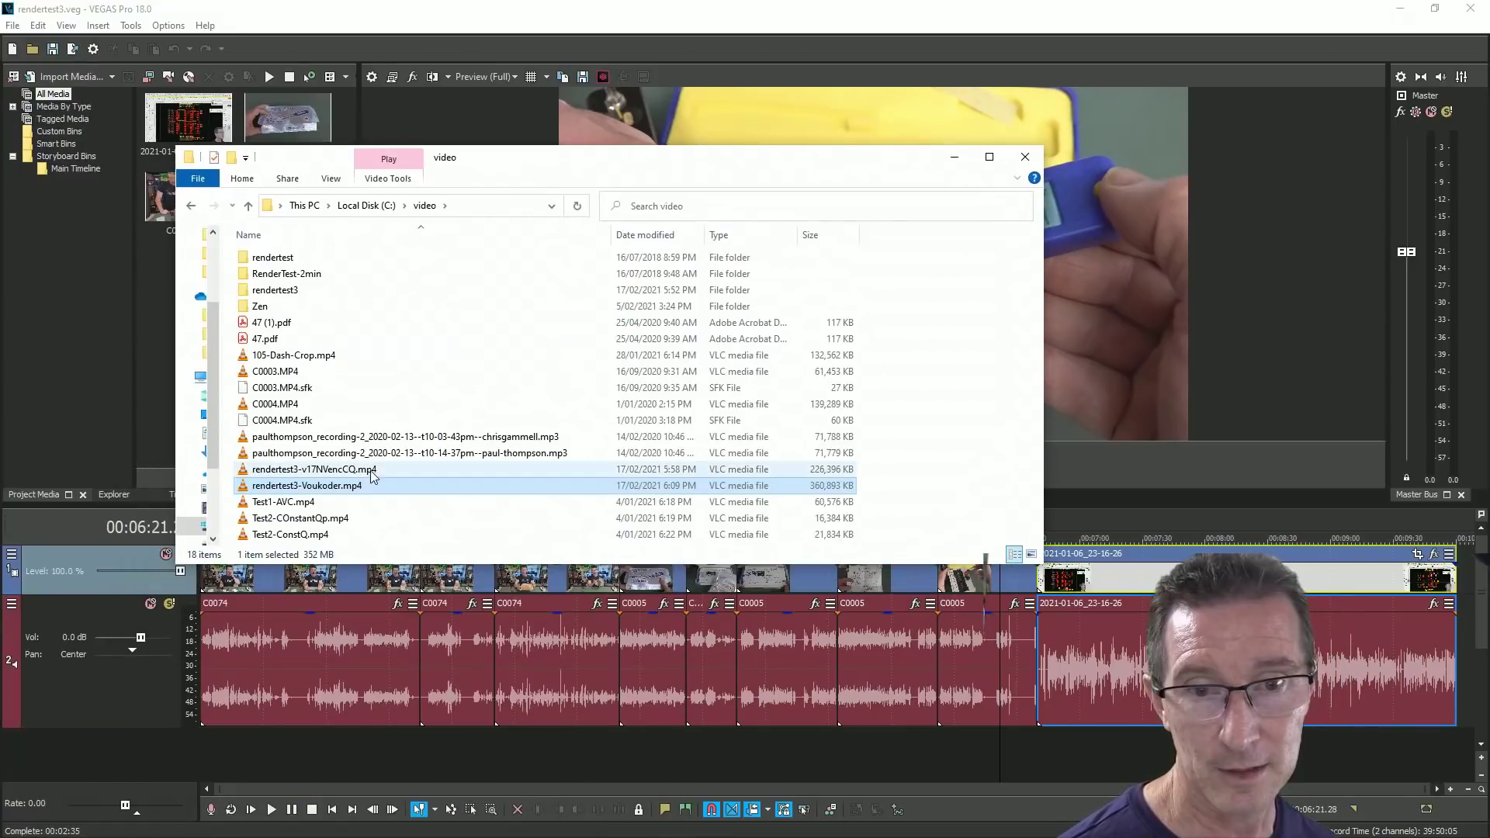
# Step: Compare rendertest3-v17NVencCQ.mp4 at 221 MB against rendertest3-Voukoder.mp4 at 352 MB
pyautogui.click(371, 474)
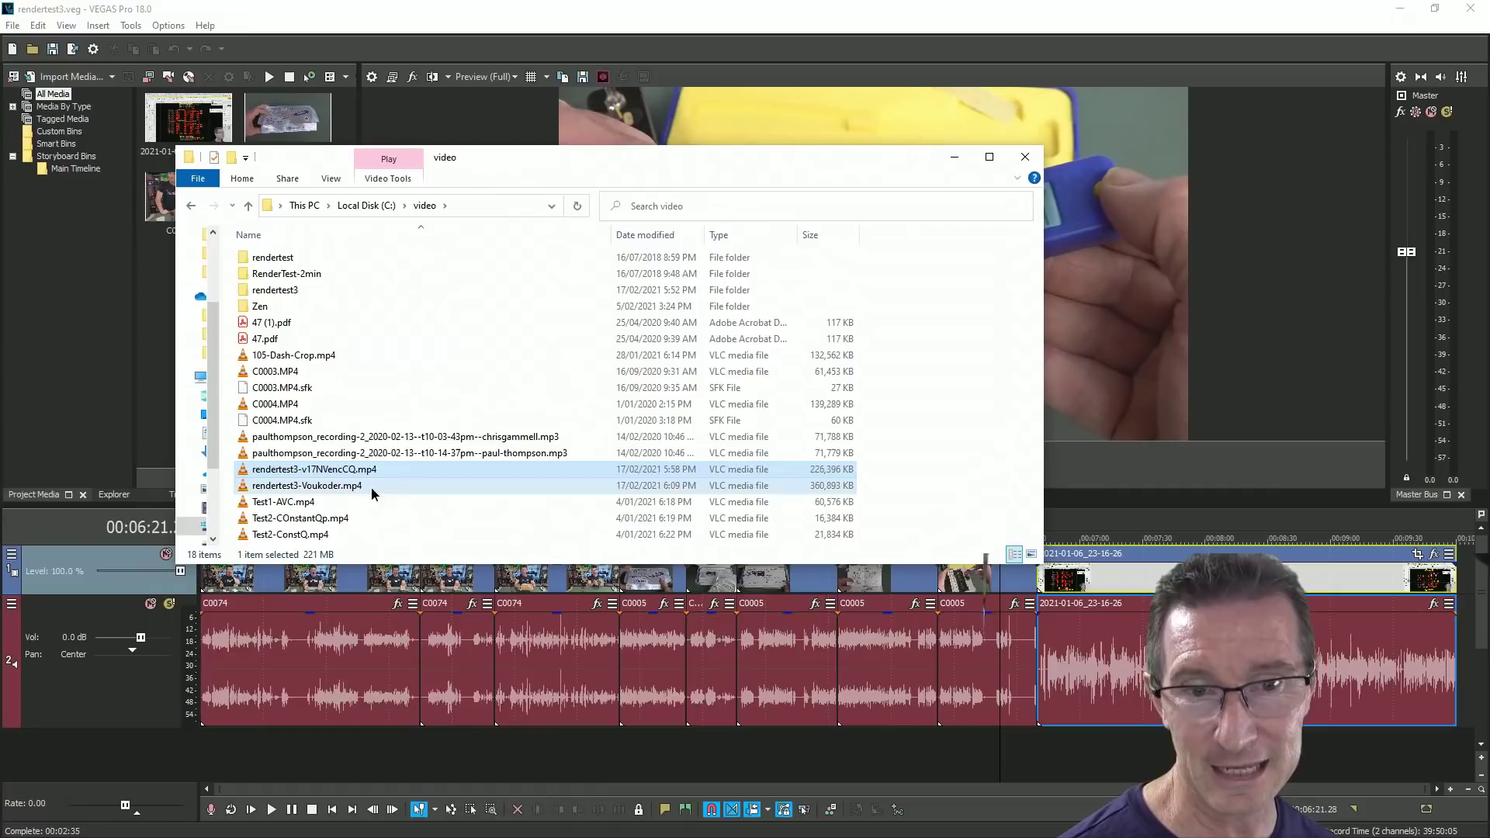
pyautogui.click(372, 486)
pyautogui.click(383, 472)
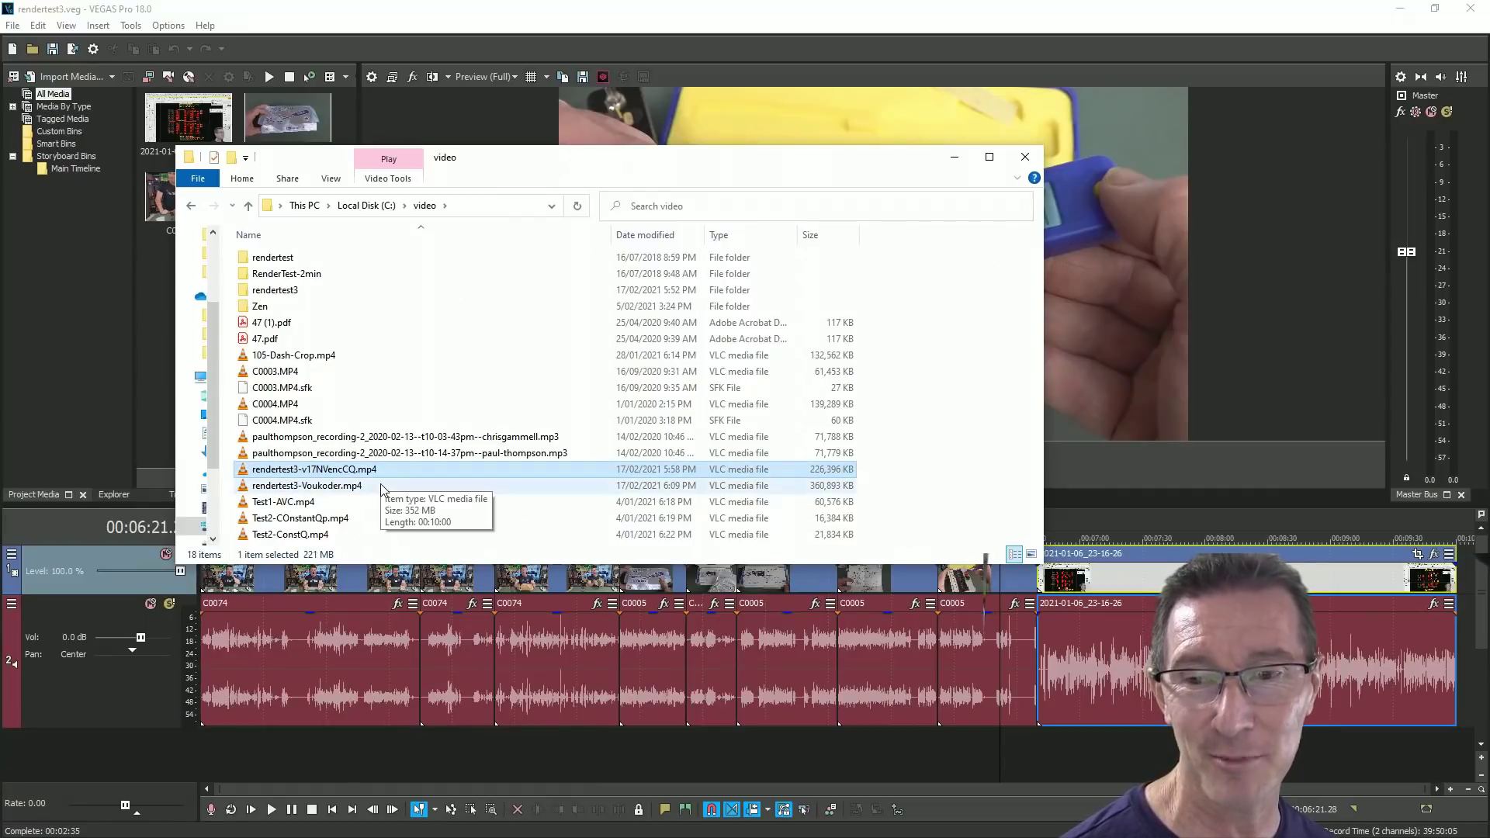
pyautogui.click(382, 487)
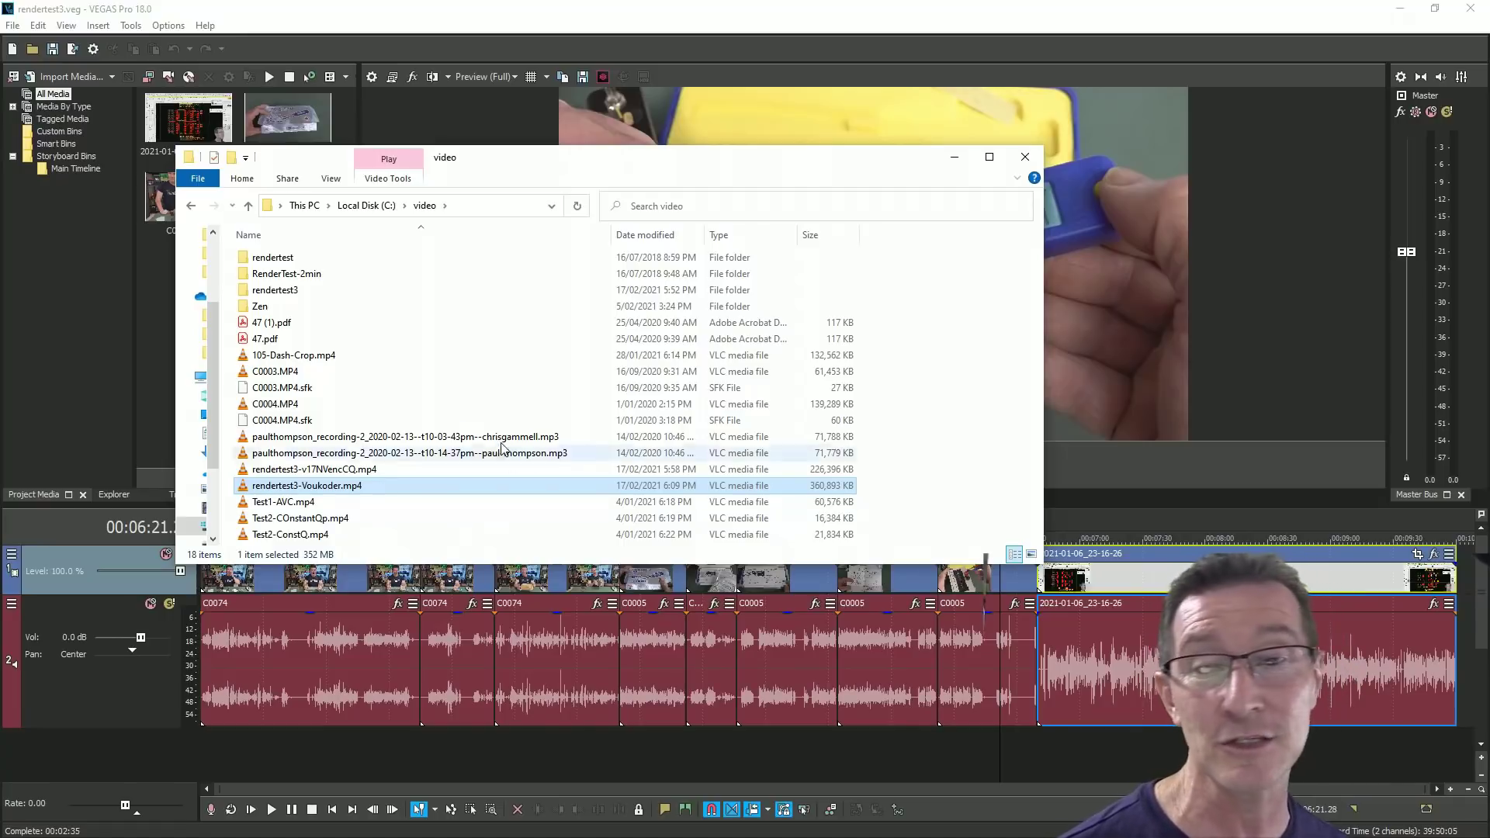
pyautogui.moveTo(472, 468)
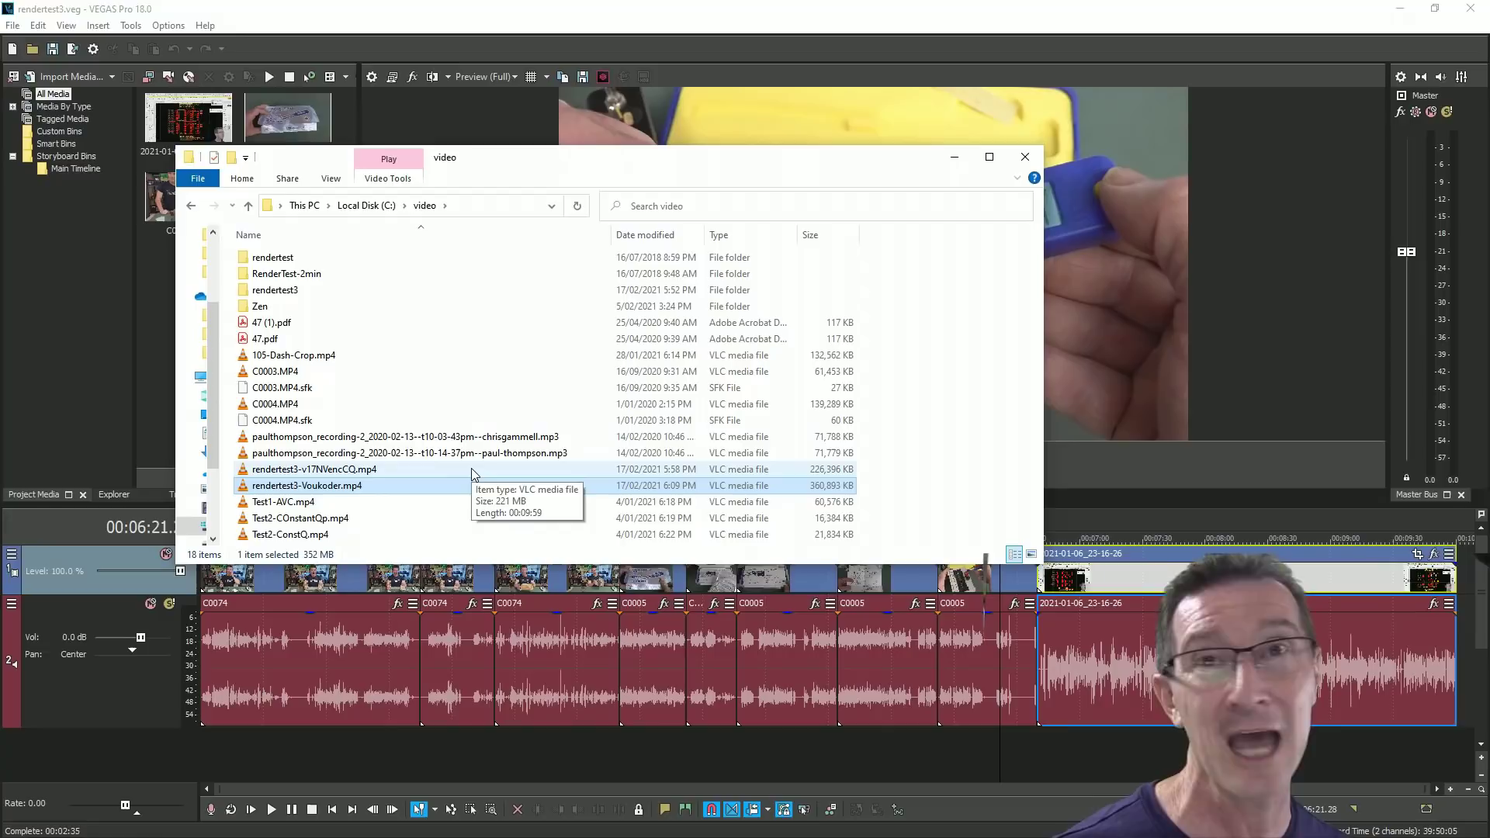
pyautogui.click(426, 466)
pyautogui.click(421, 486)
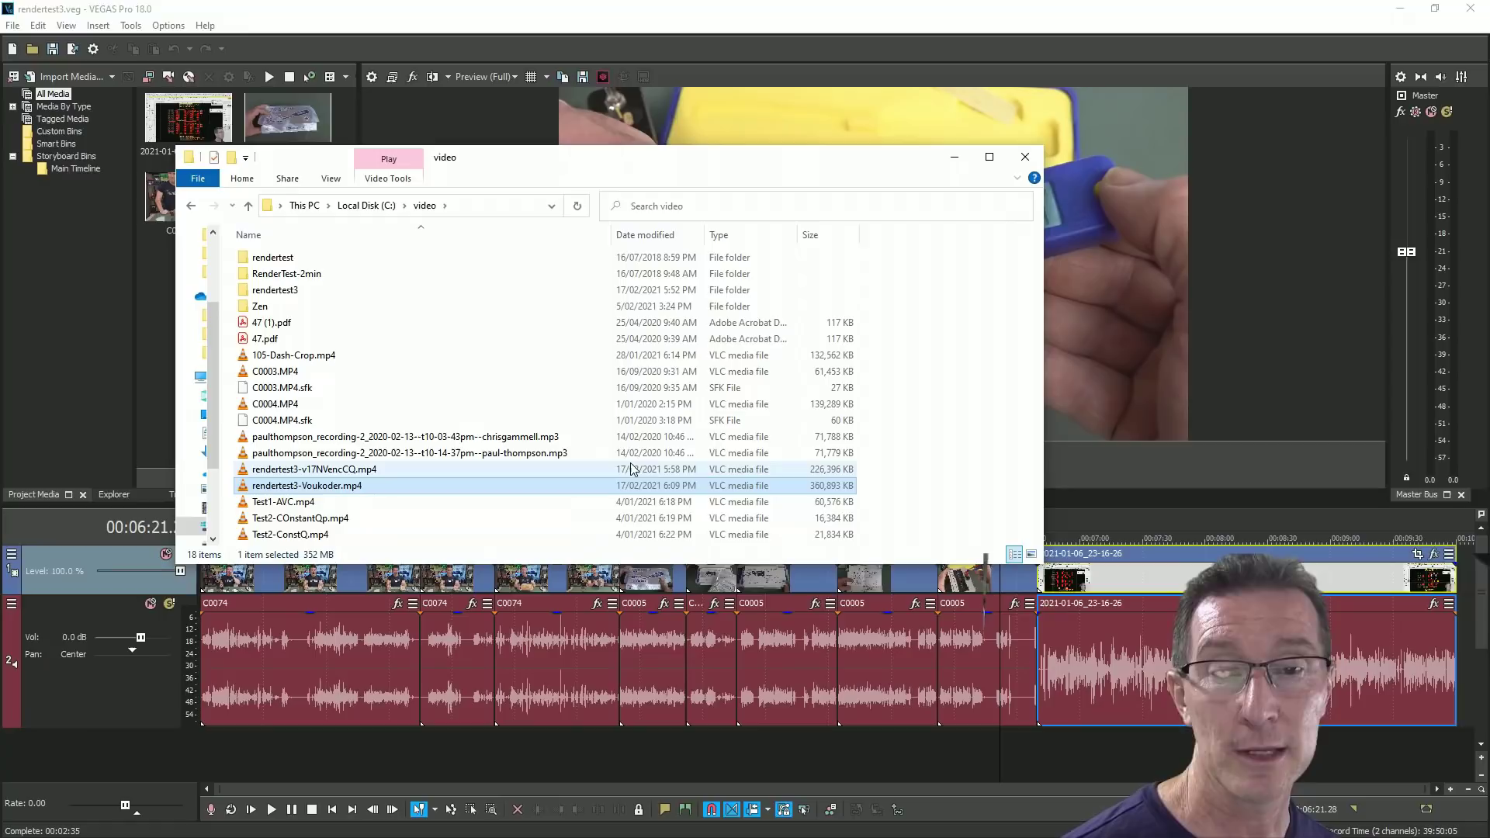
# Step: Render rendertest3-VBR.mp4 with the MAGIX AVC/AAC EEVblog 1080p30 8Mbps NVENC template switched to VBR
pyautogui.click(611, 140)
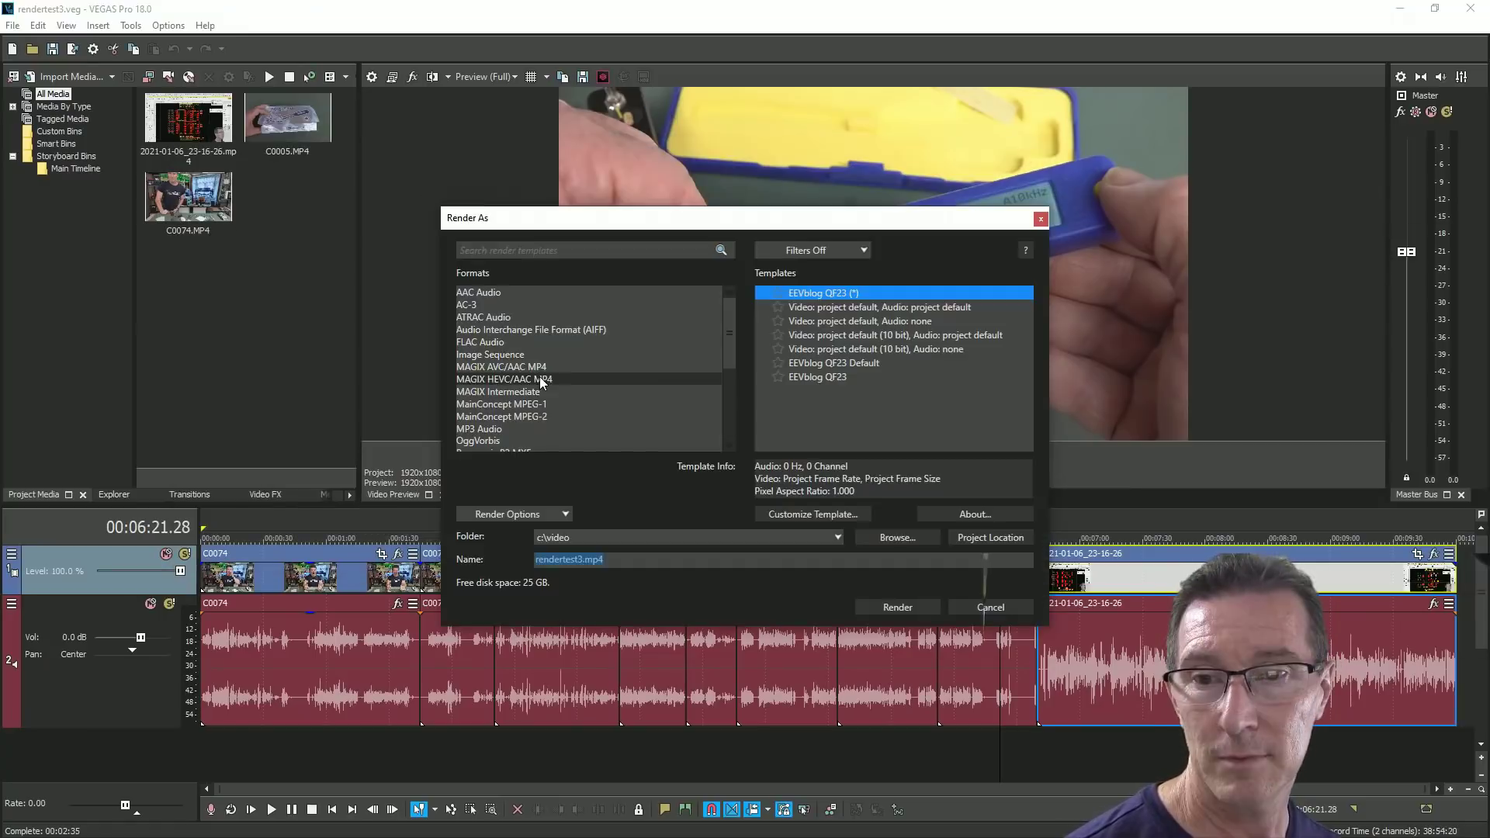
pyautogui.click(544, 365)
pyautogui.scroll(-5, 896, 389)
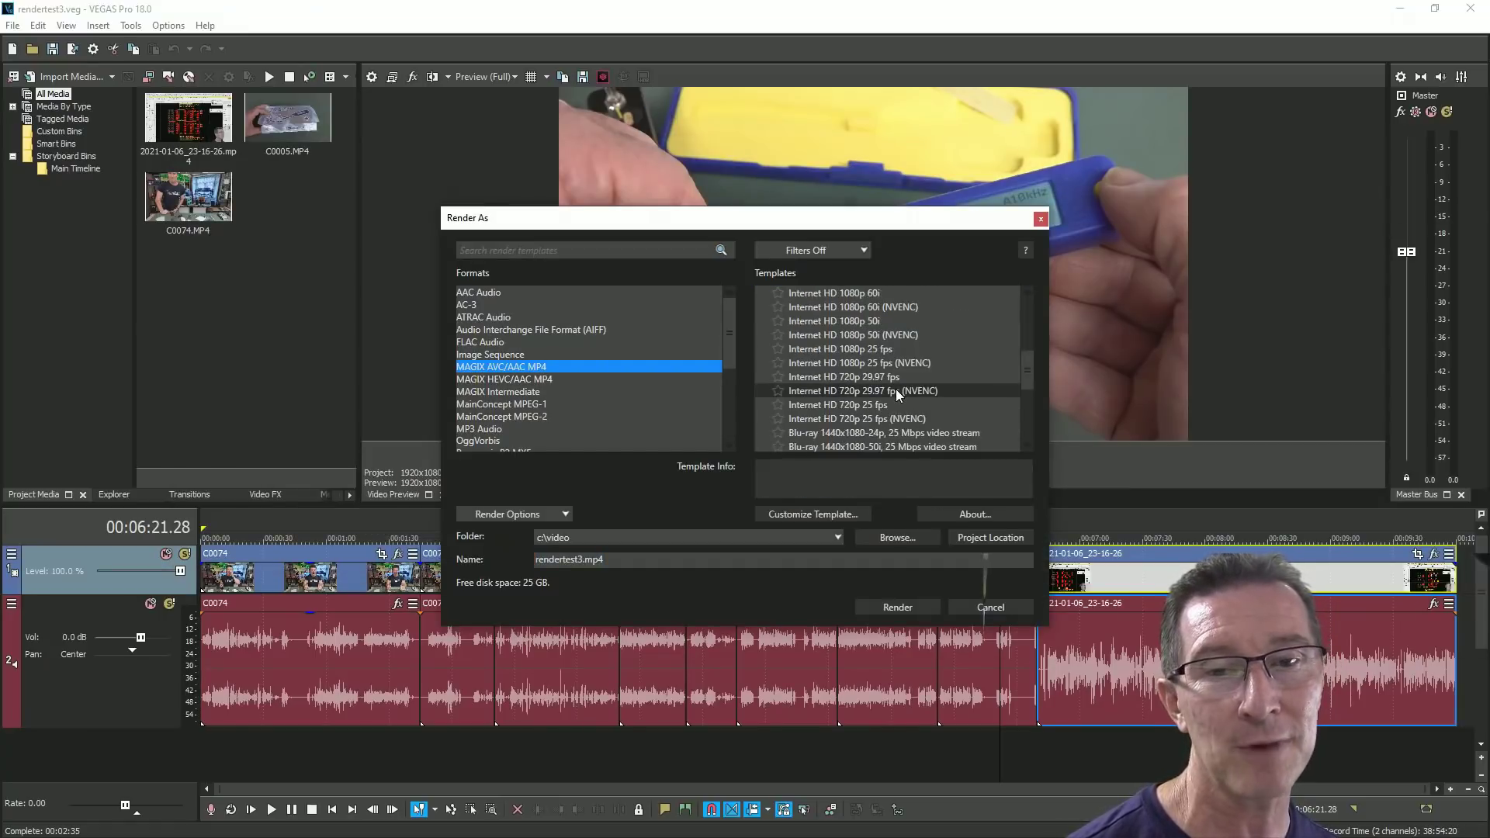
pyautogui.click(894, 320)
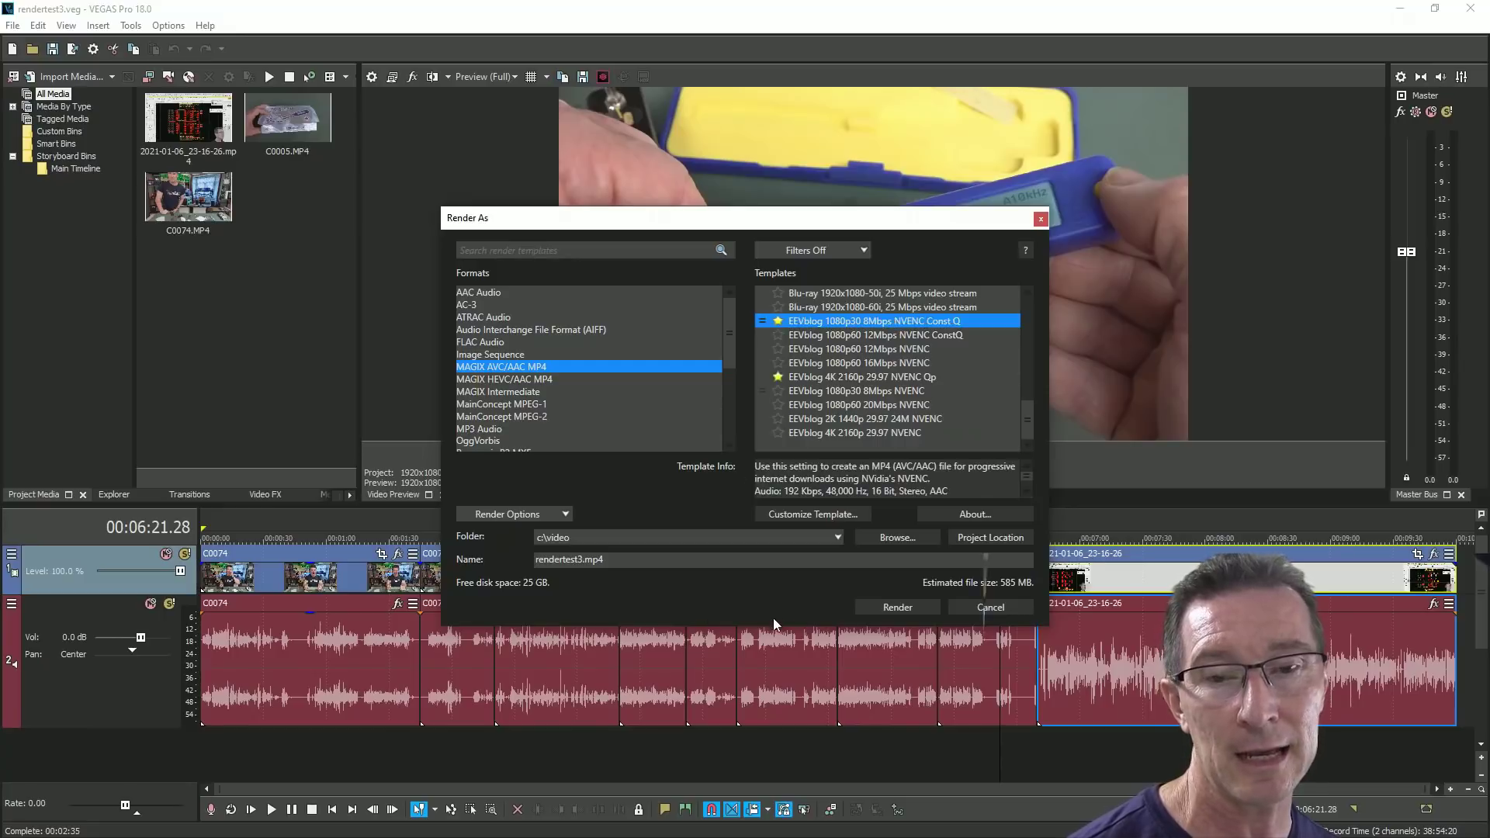
pyautogui.click(818, 512)
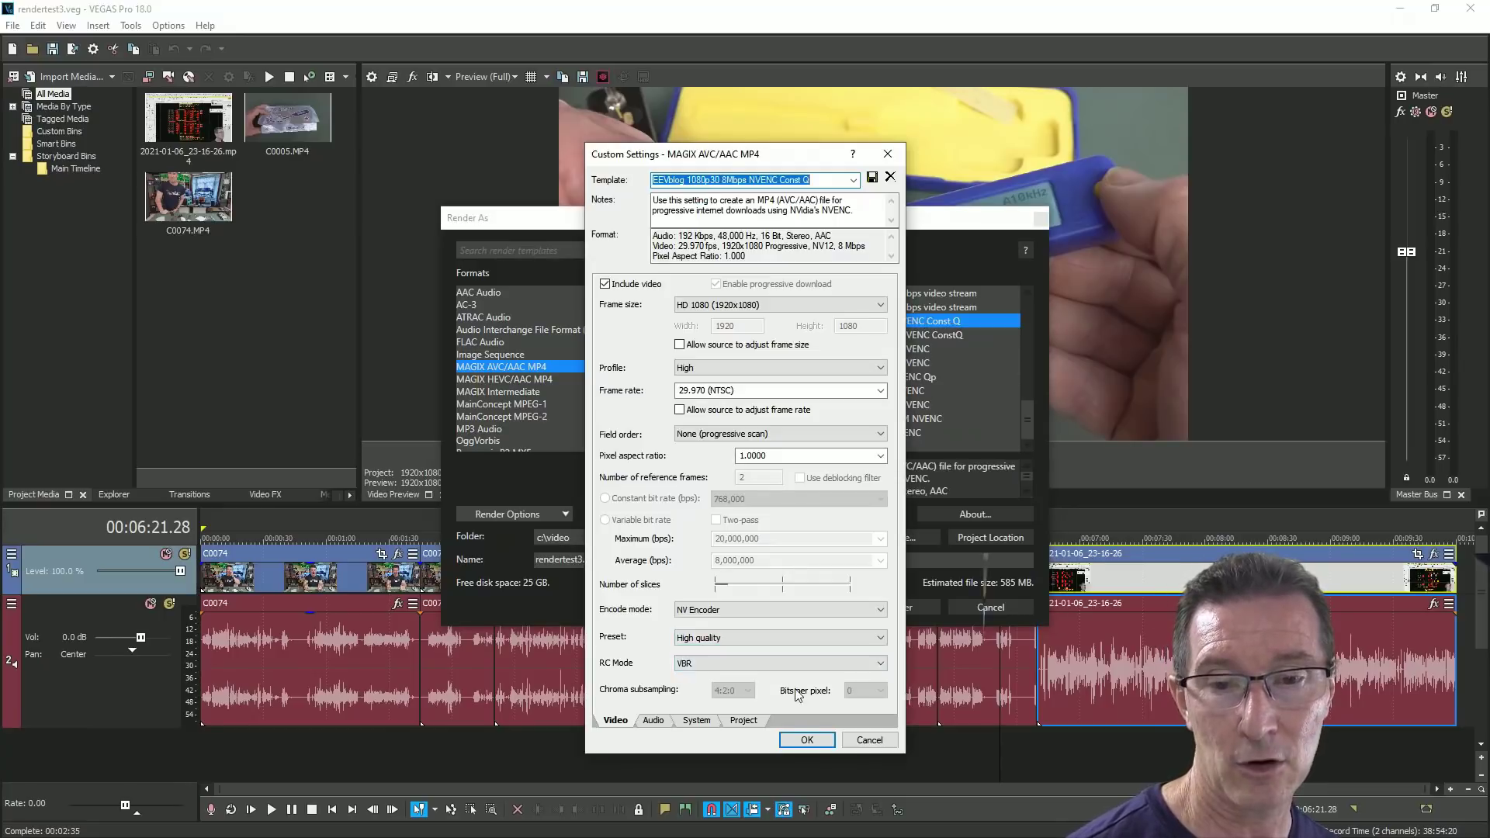
pyautogui.click(807, 740)
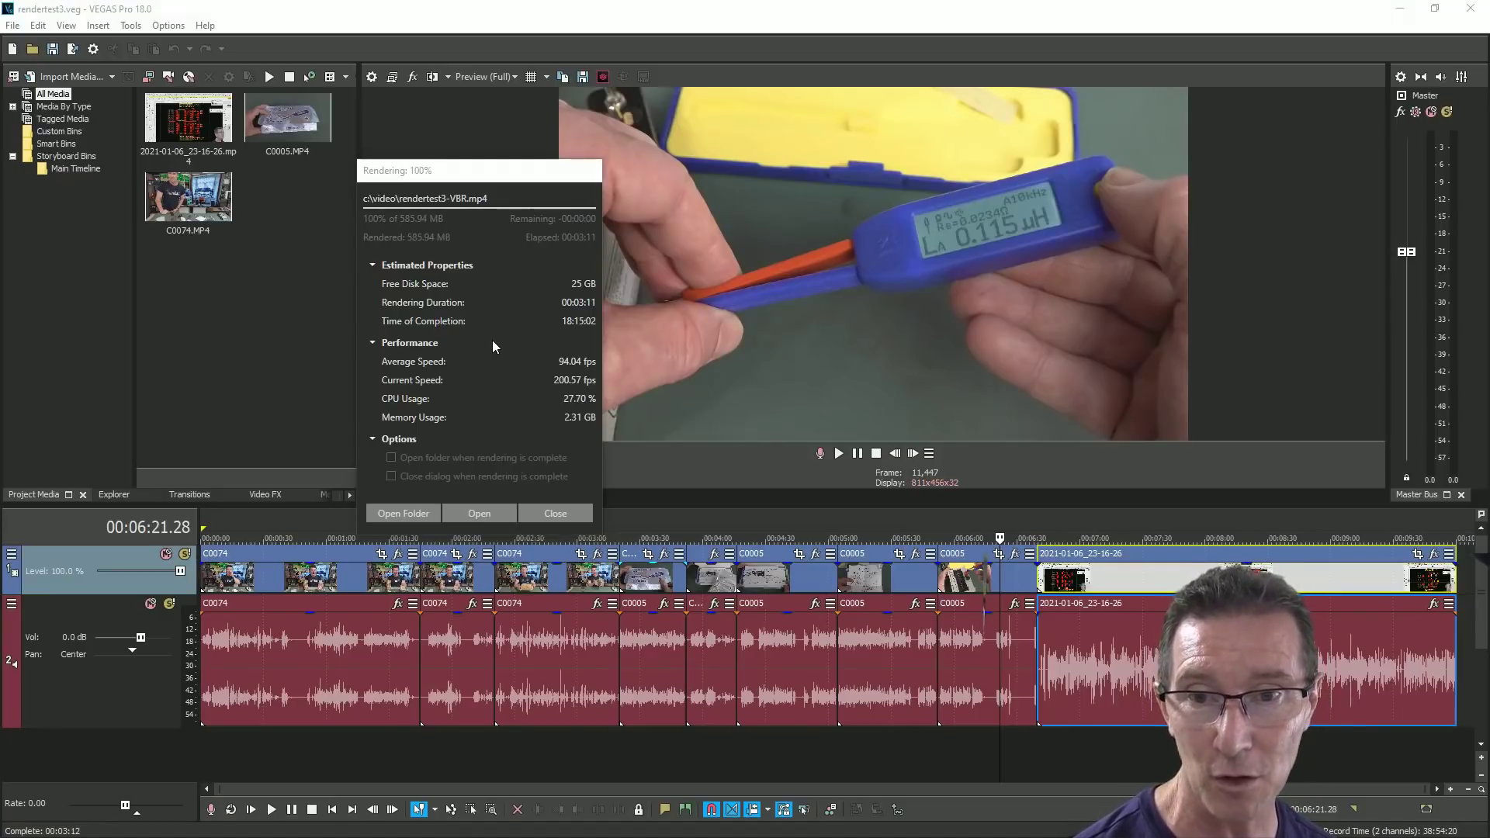
# Step: Compare file sizes of rendertest3-v17NVencCQ.mp4, rendertest3-VBR.mp4 and rendertest3-Voukoder.mp4 in C:\video
pyautogui.click(403, 513)
pyautogui.click(425, 473)
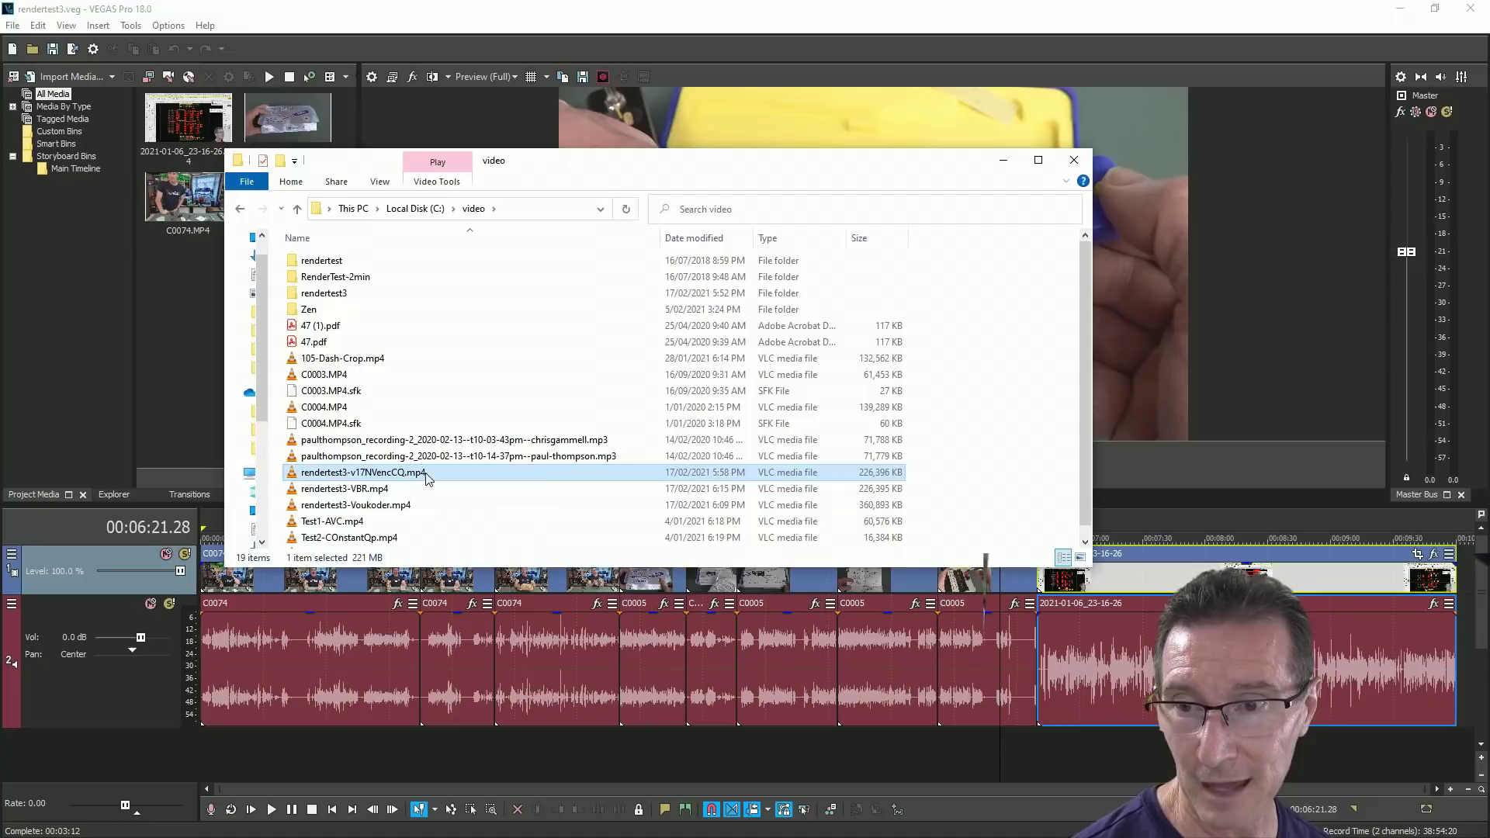
pyautogui.click(437, 488)
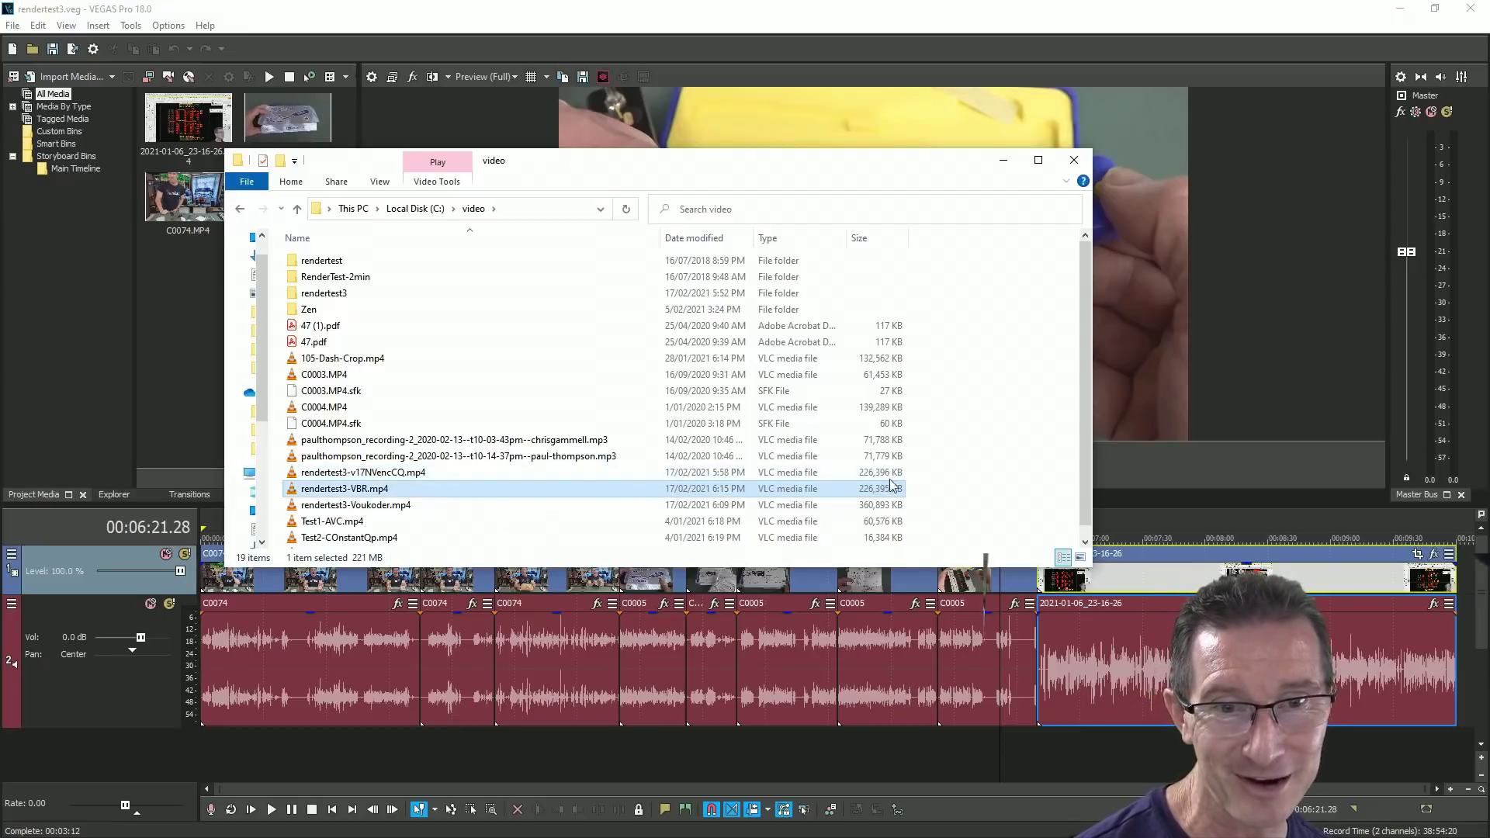
pyautogui.click(541, 475)
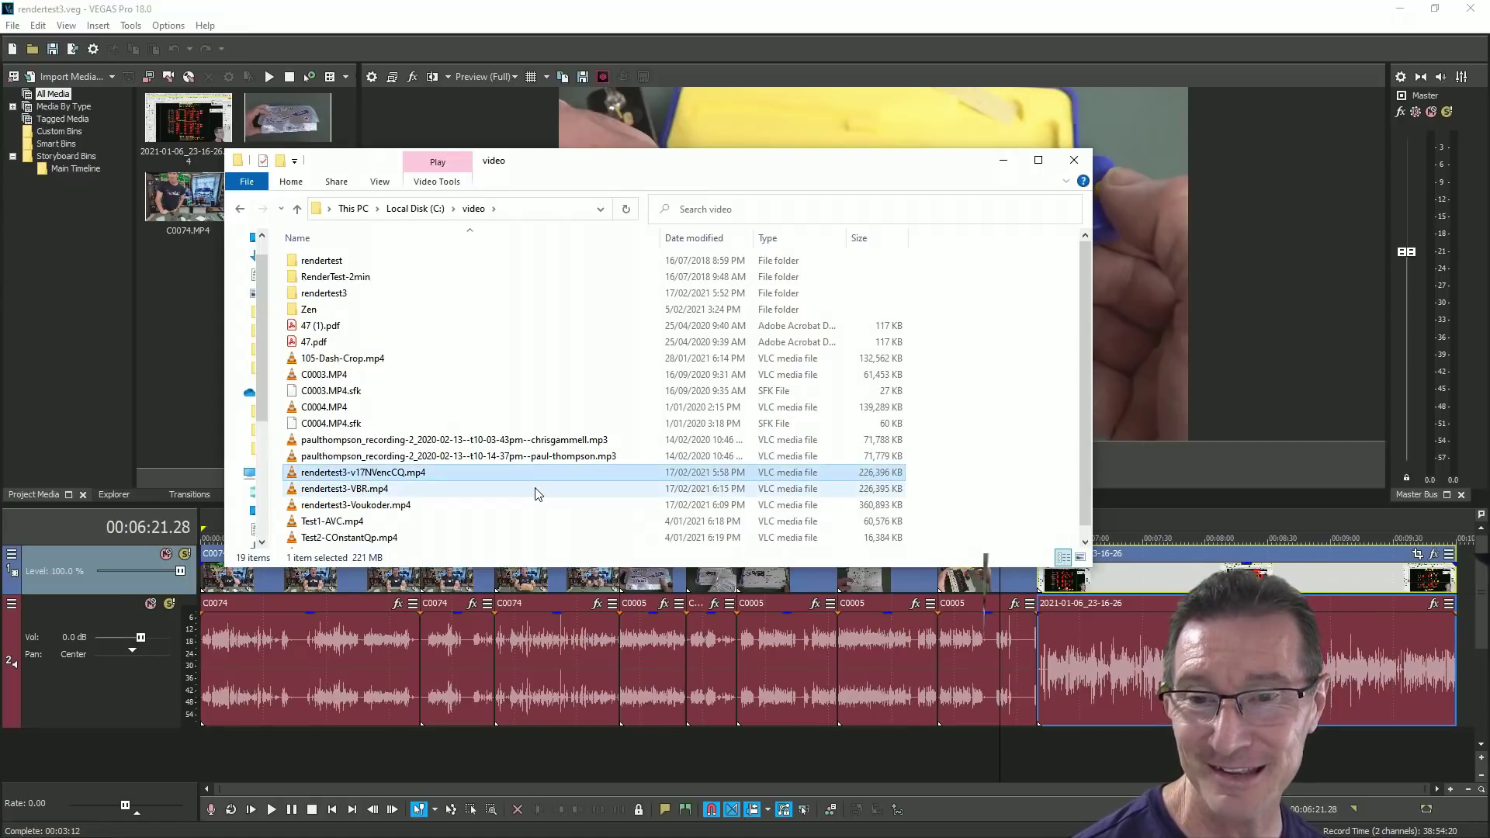
pyautogui.click(535, 492)
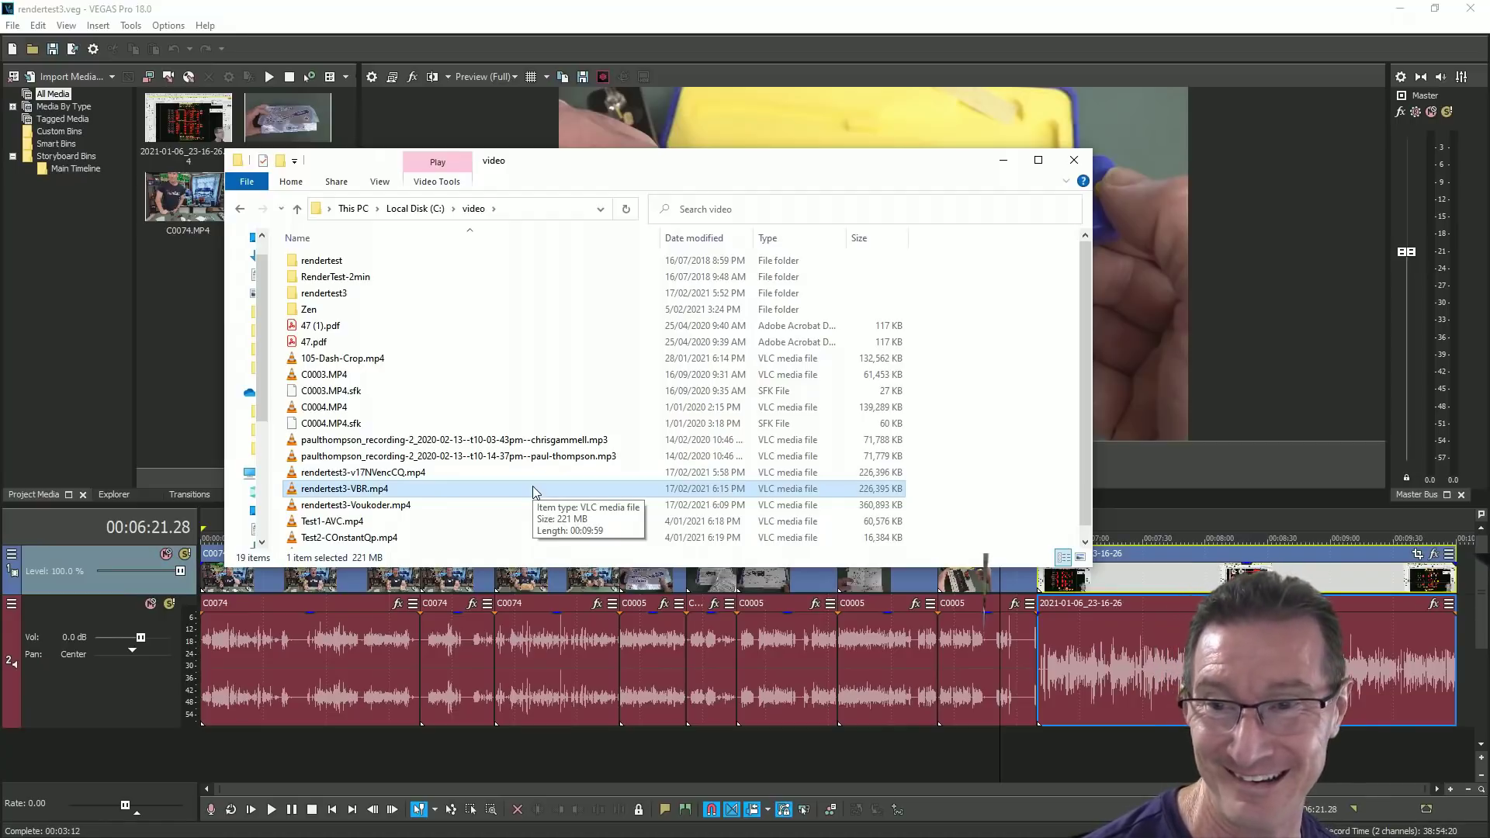
pyautogui.click(479, 503)
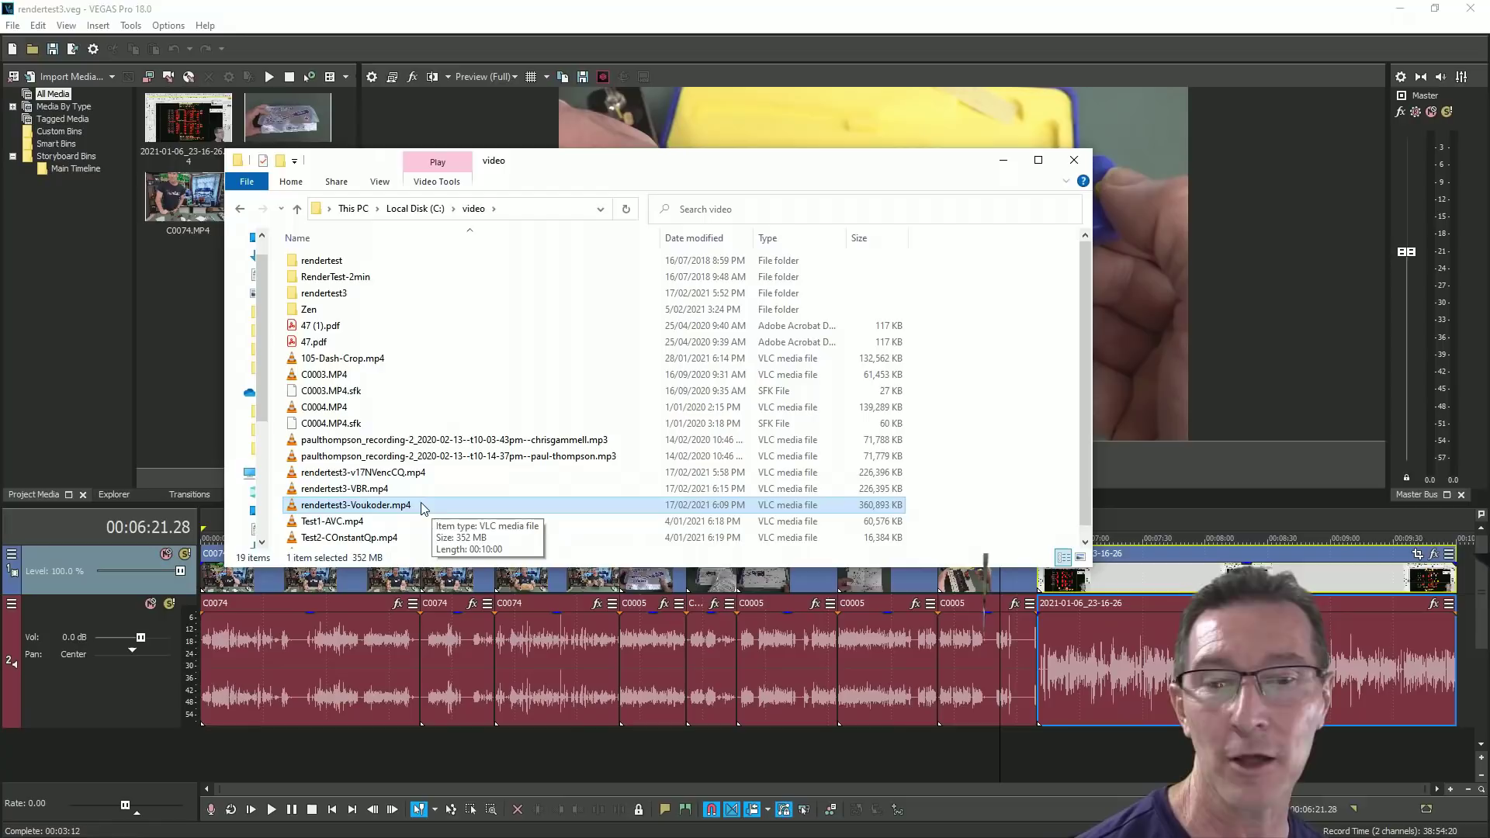
pyautogui.click(512, 475)
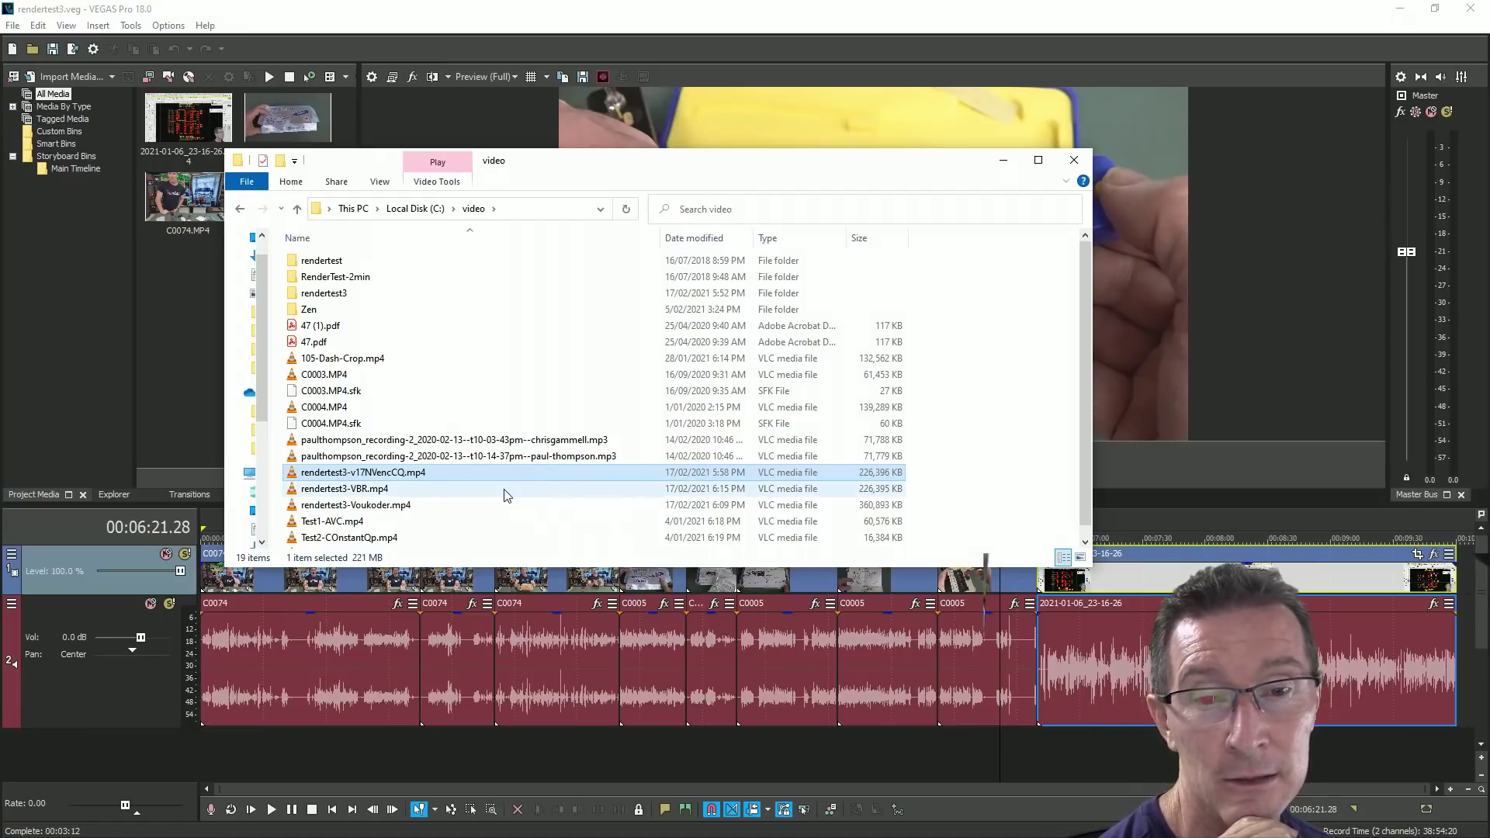
pyautogui.click(508, 506)
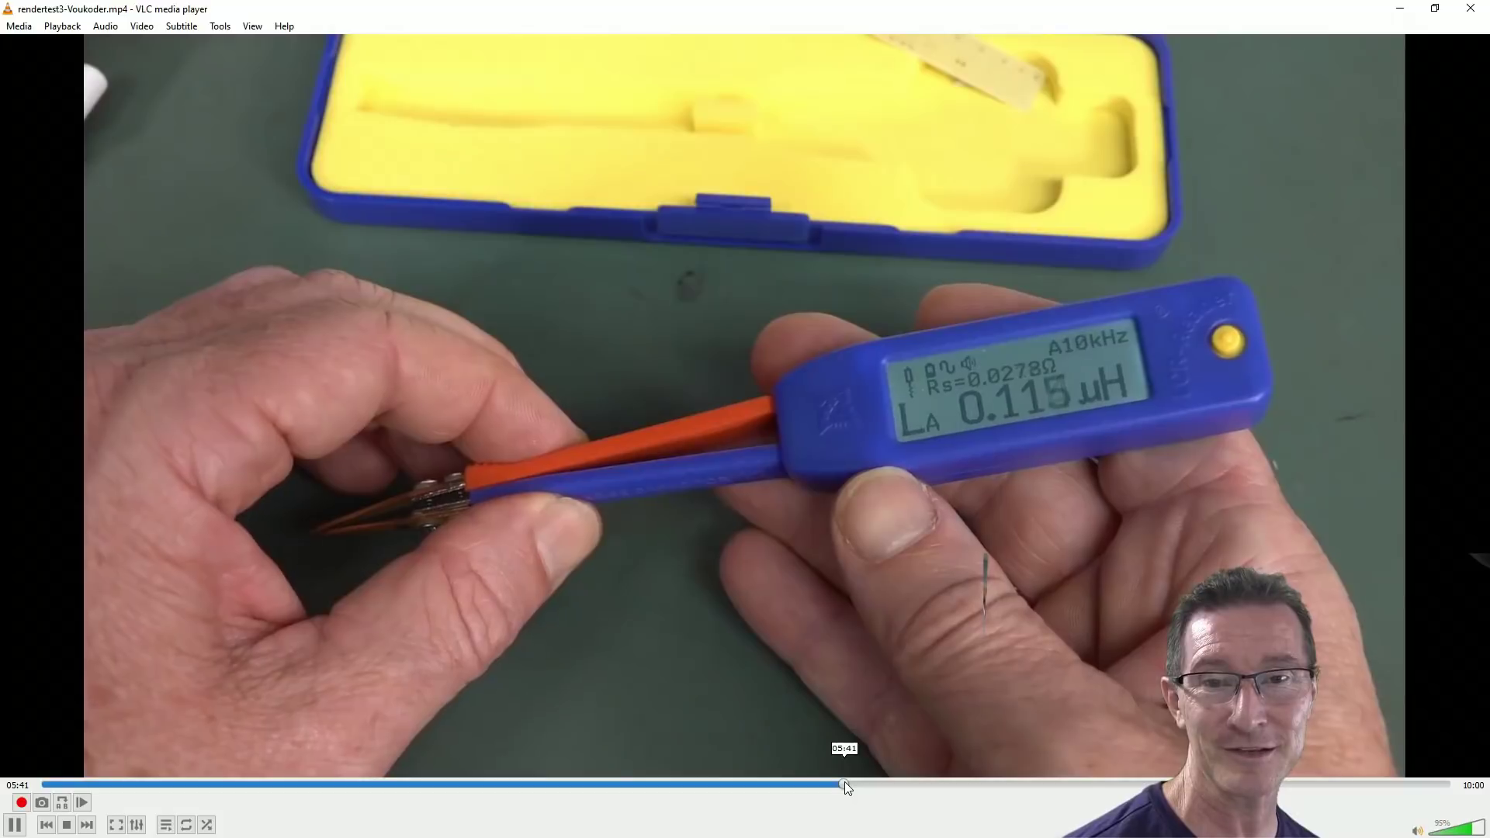
# Step: Watch rendertest3-Voukoder.mp4 fullscreen through the EasyEDA PCB scenes around 09:28, then close it
pyautogui.click(1007, 784)
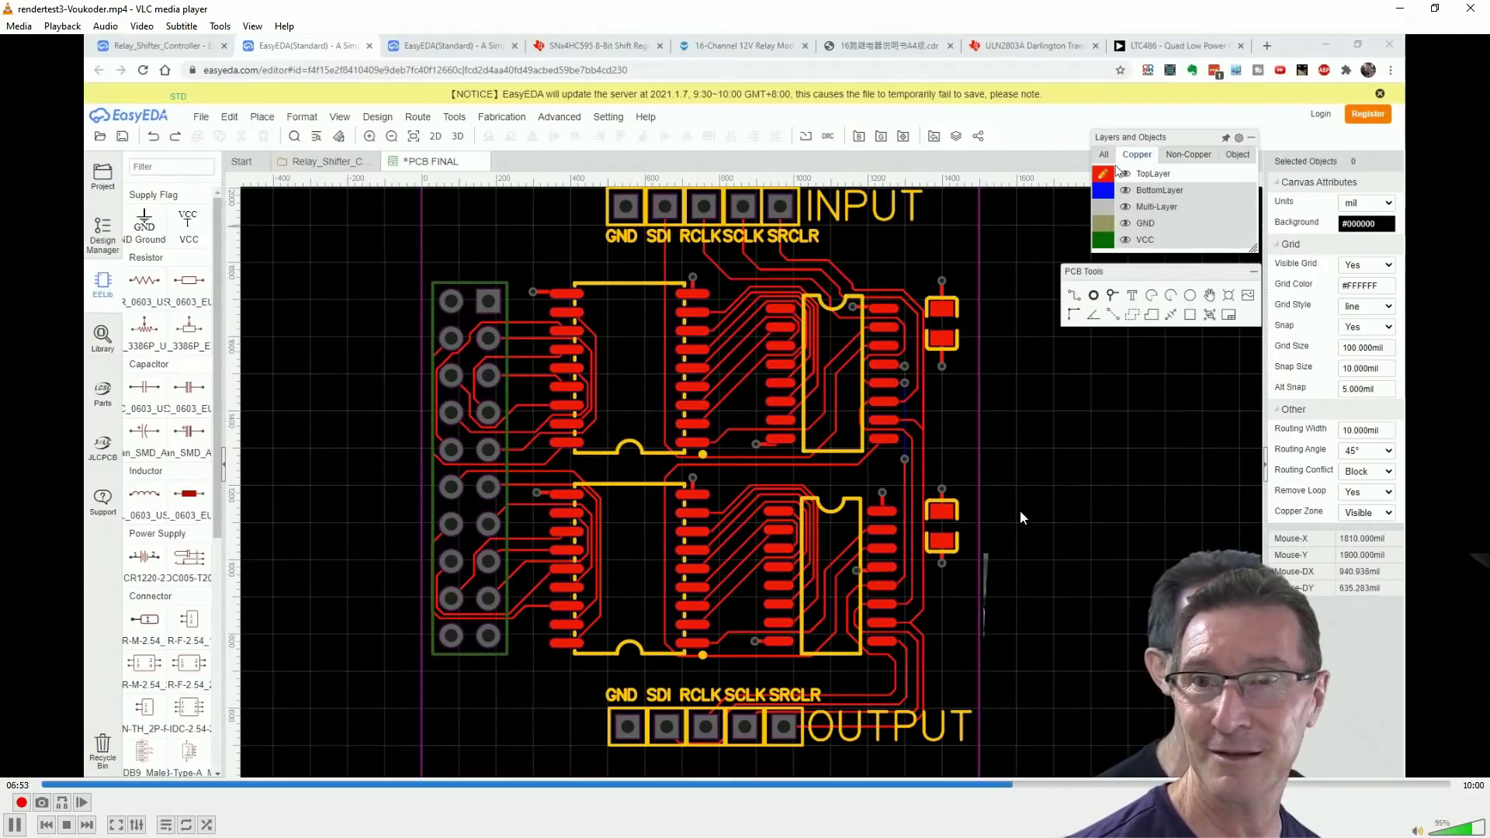
pyautogui.press('f')
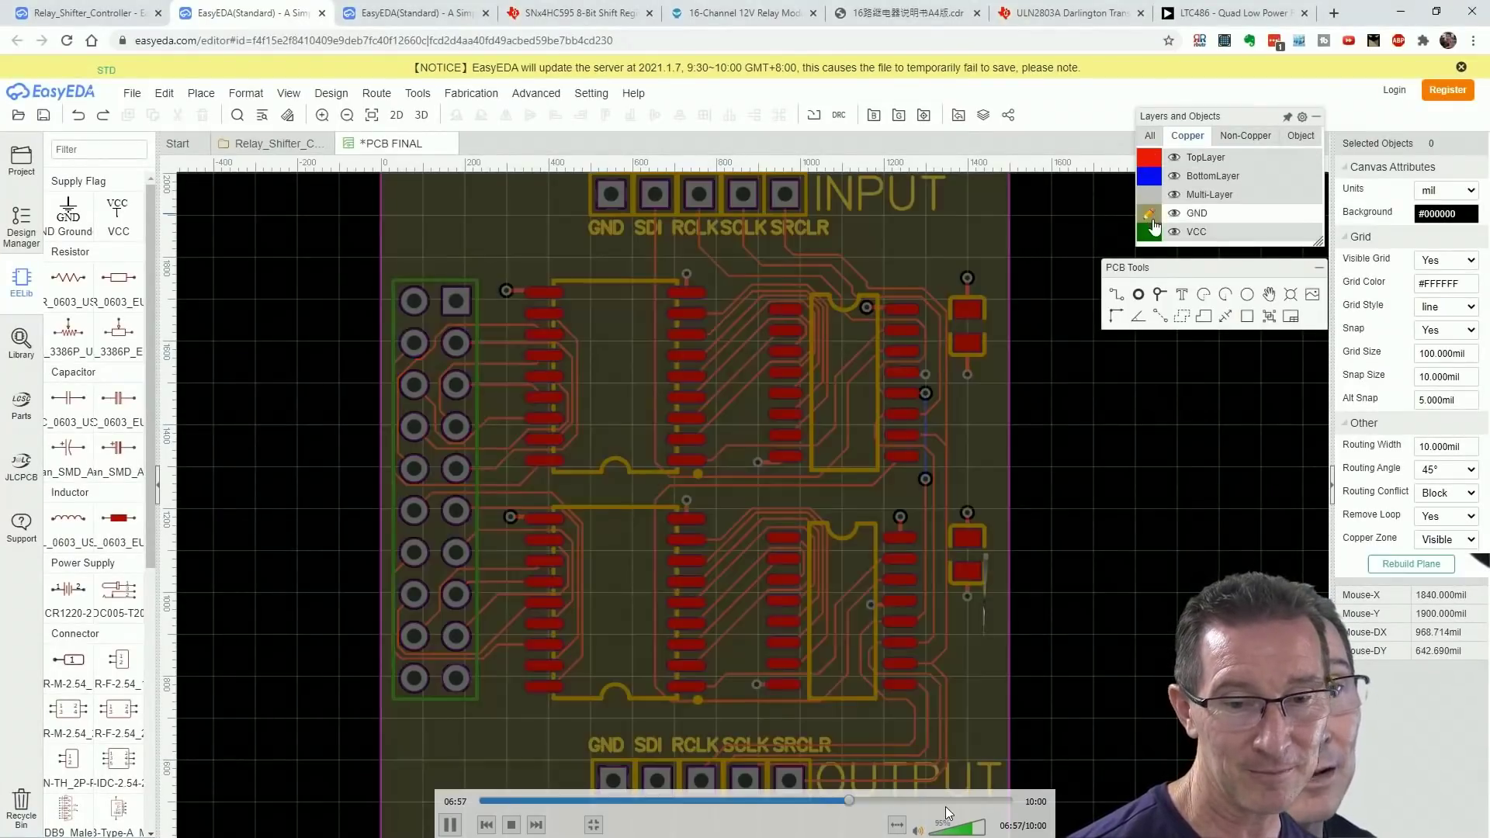
pyautogui.click(947, 802)
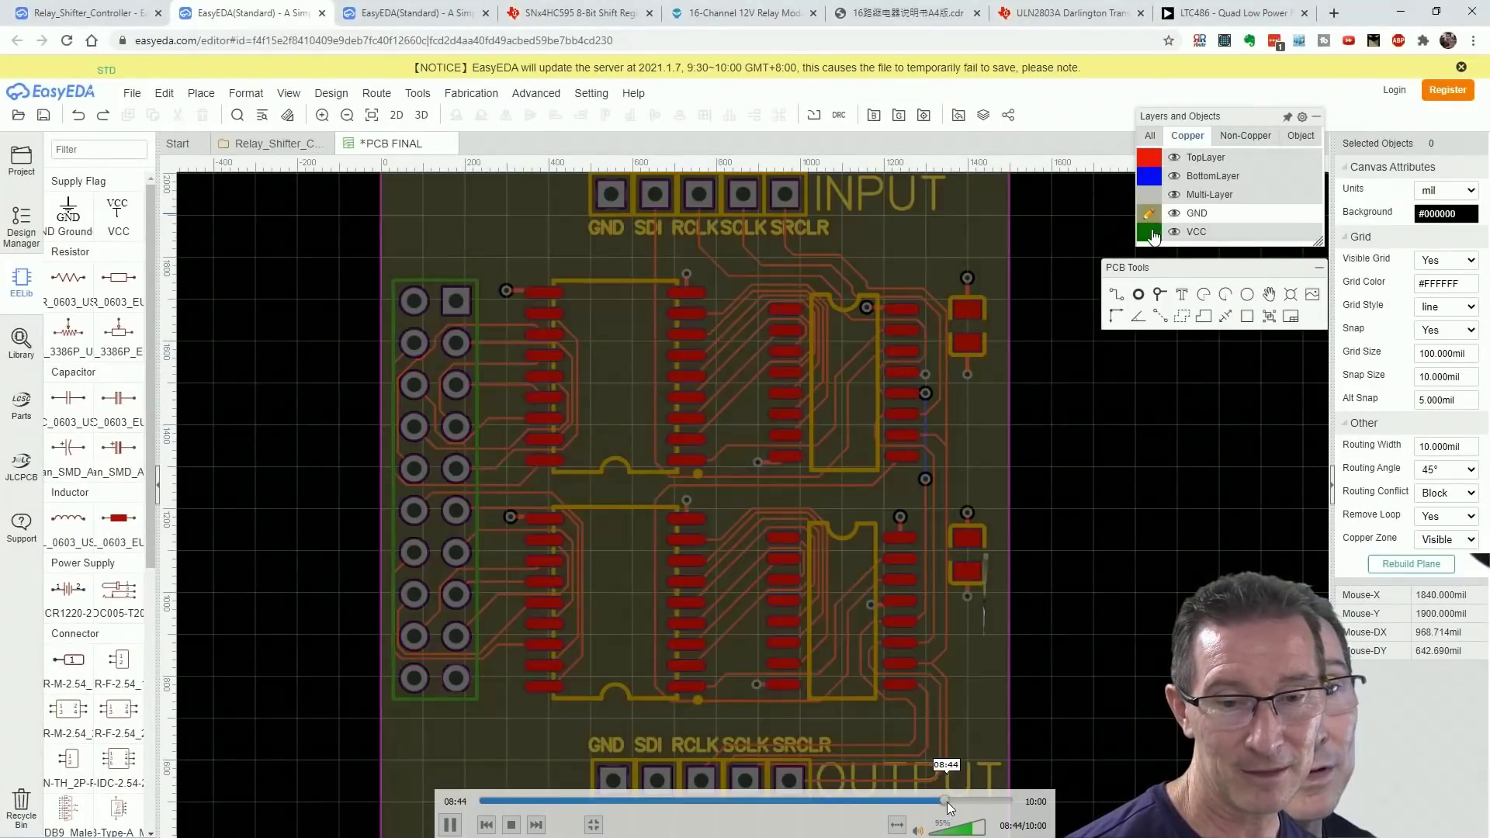
pyautogui.click(984, 800)
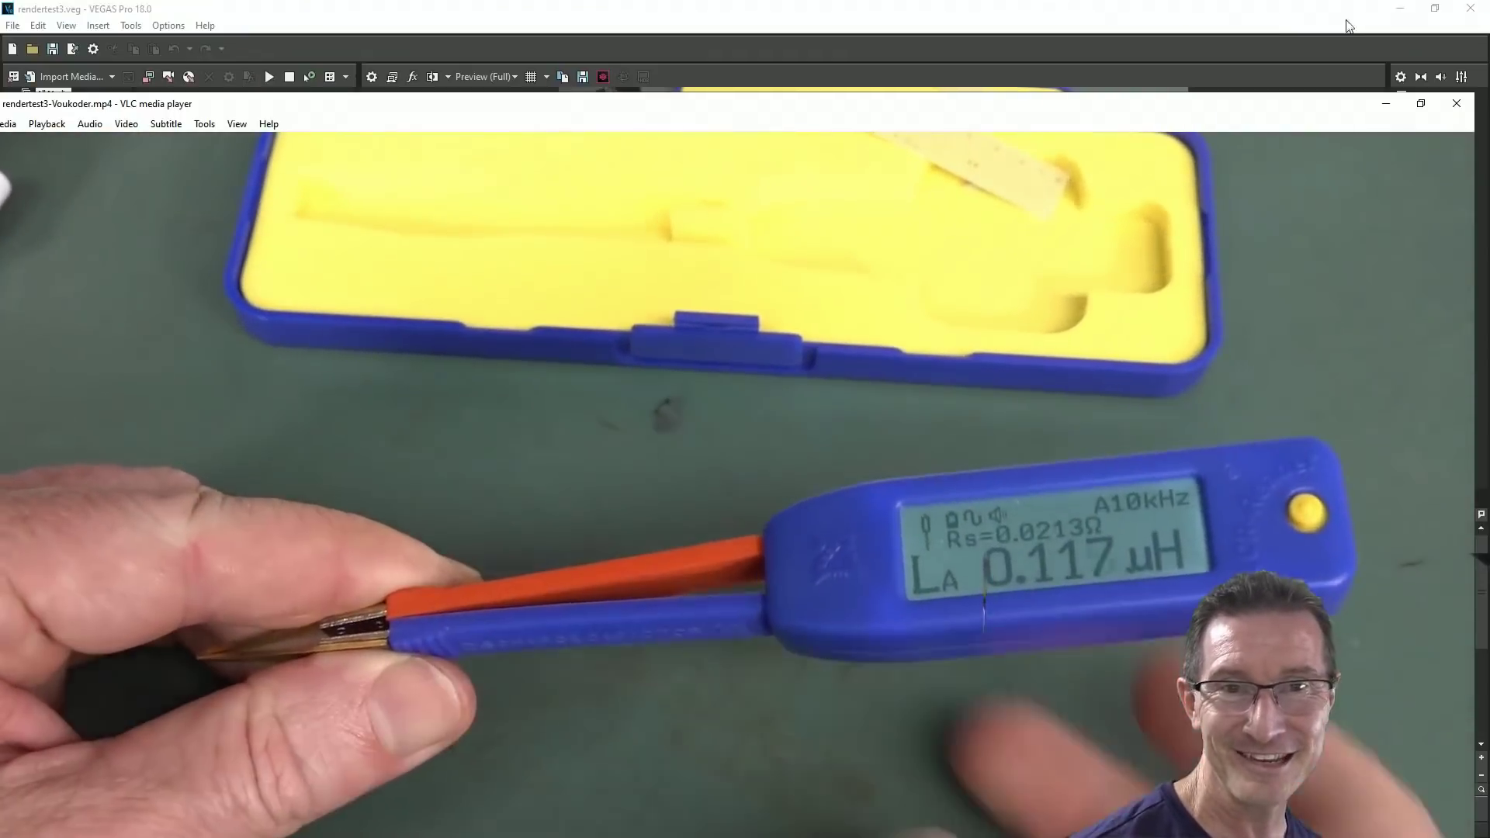
pyautogui.hotkey('alt', 'F4')
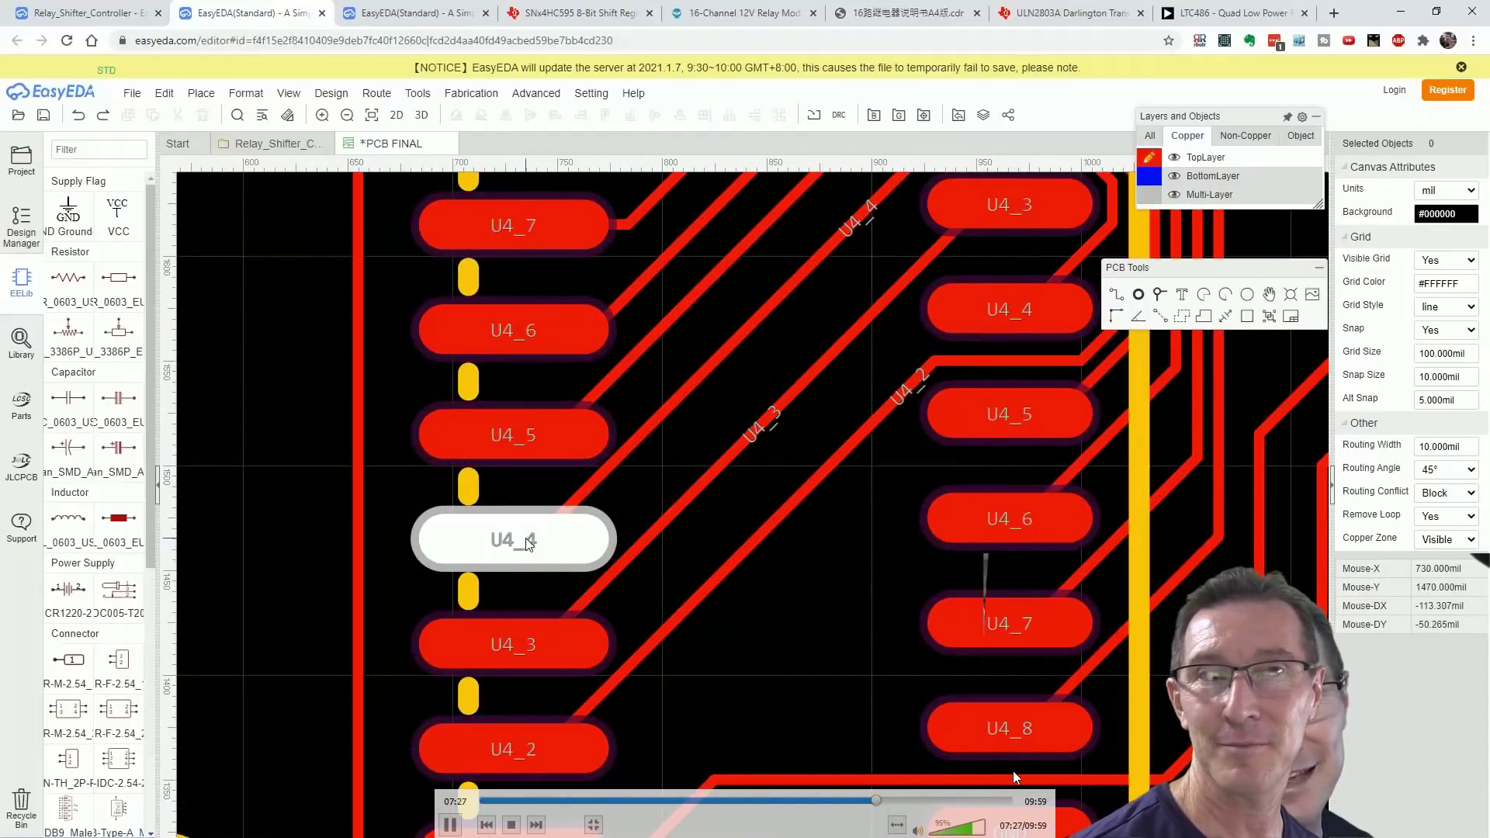
# Step: Check rendertest3-v17NVencCQ.mp4 near its end, exit fullscreen and close VLC
pyautogui.click(960, 801)
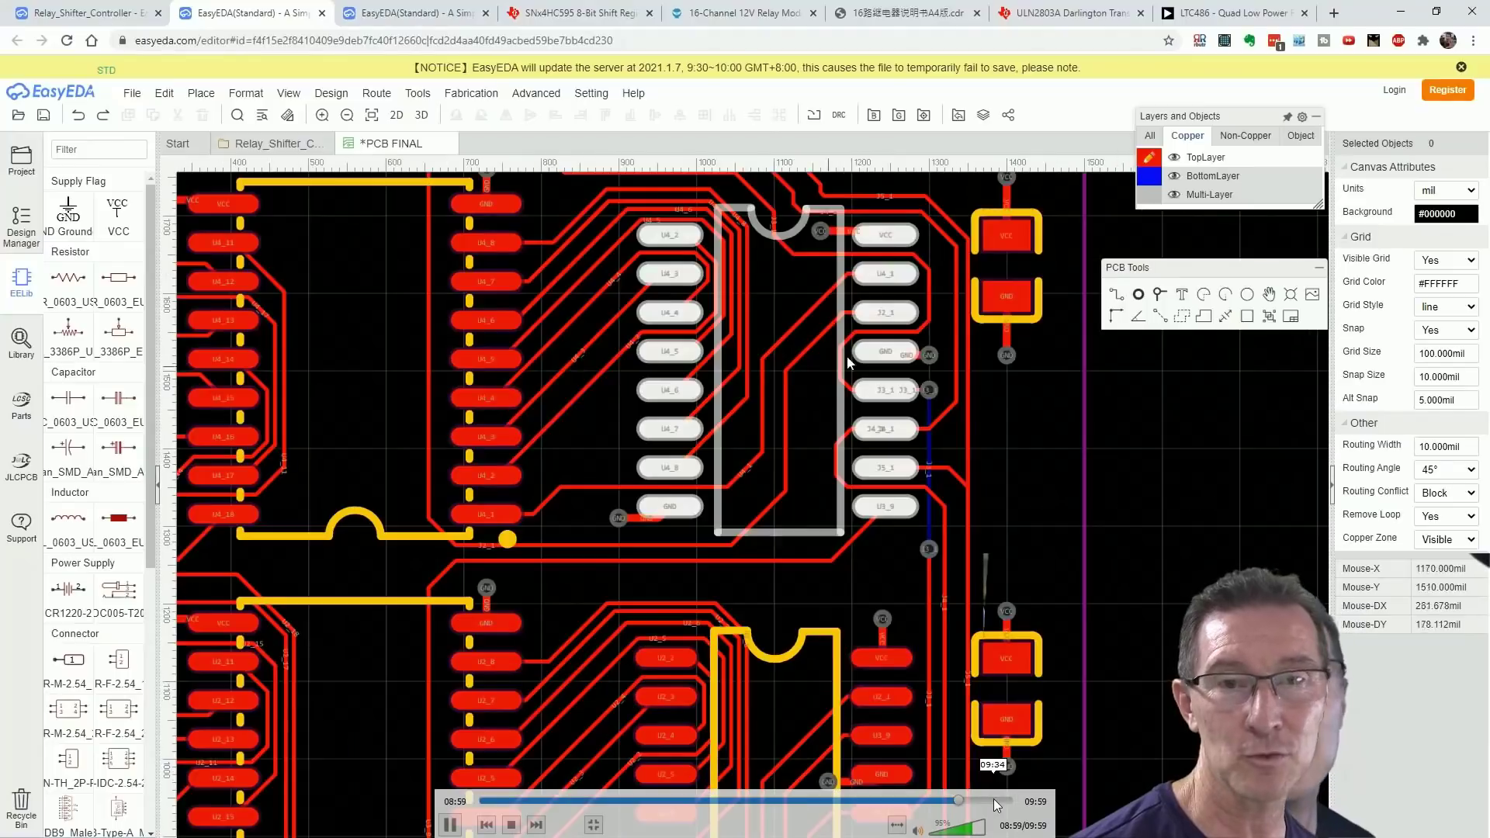
pyautogui.click(994, 800)
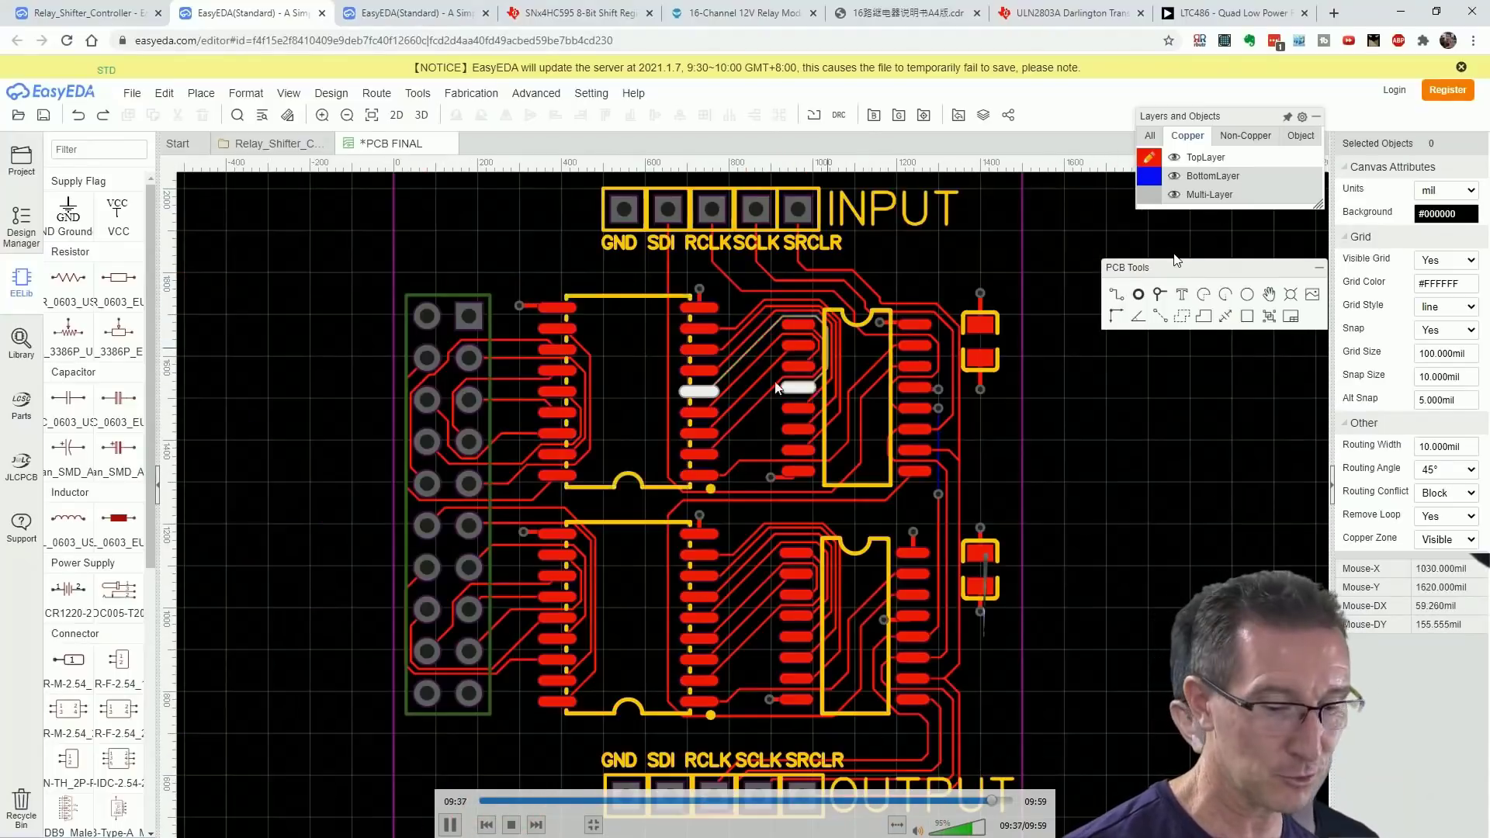
pyautogui.press('Escape')
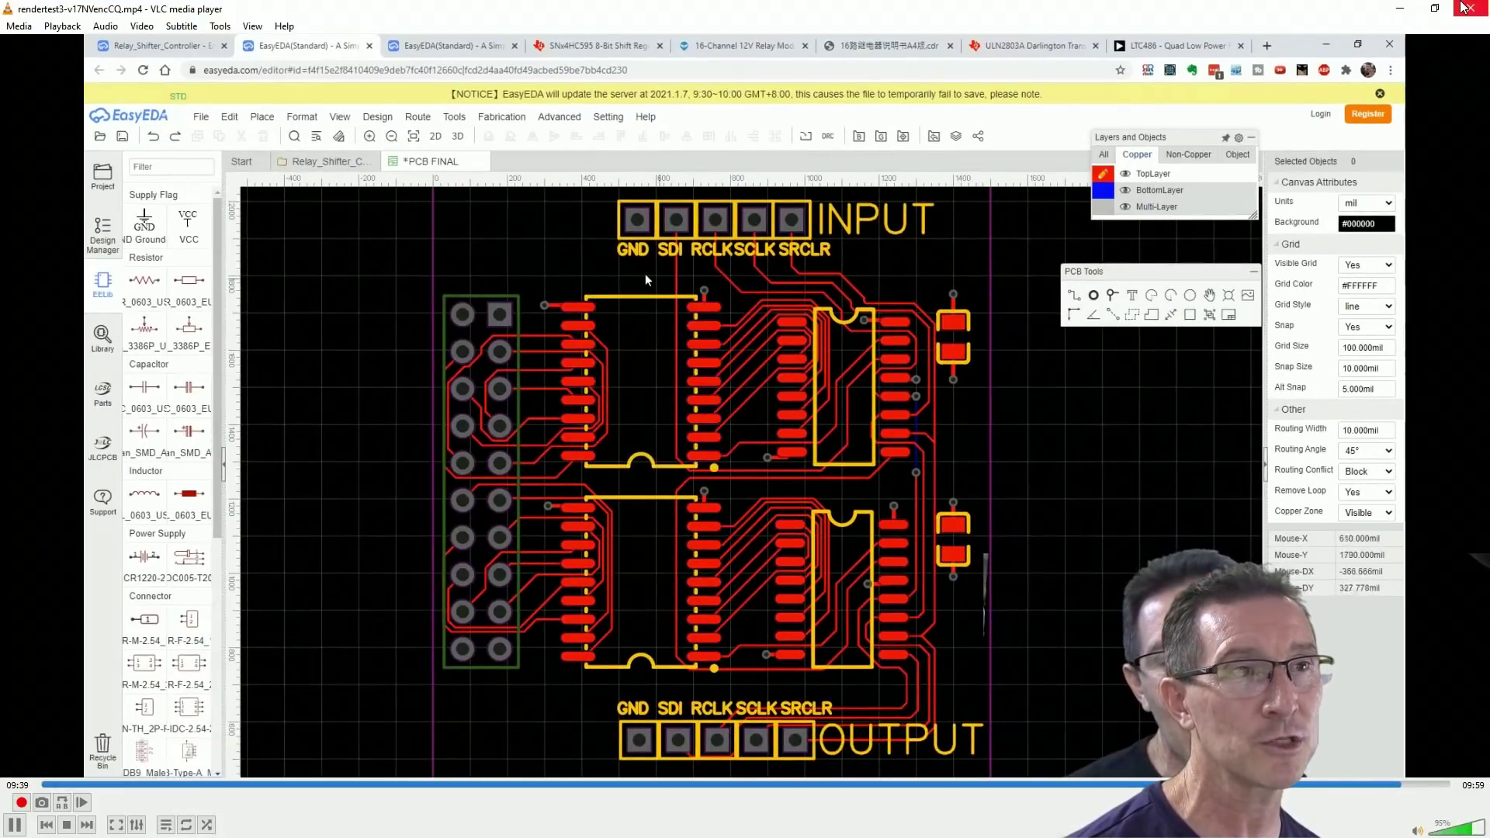
pyautogui.click(1463, 7)
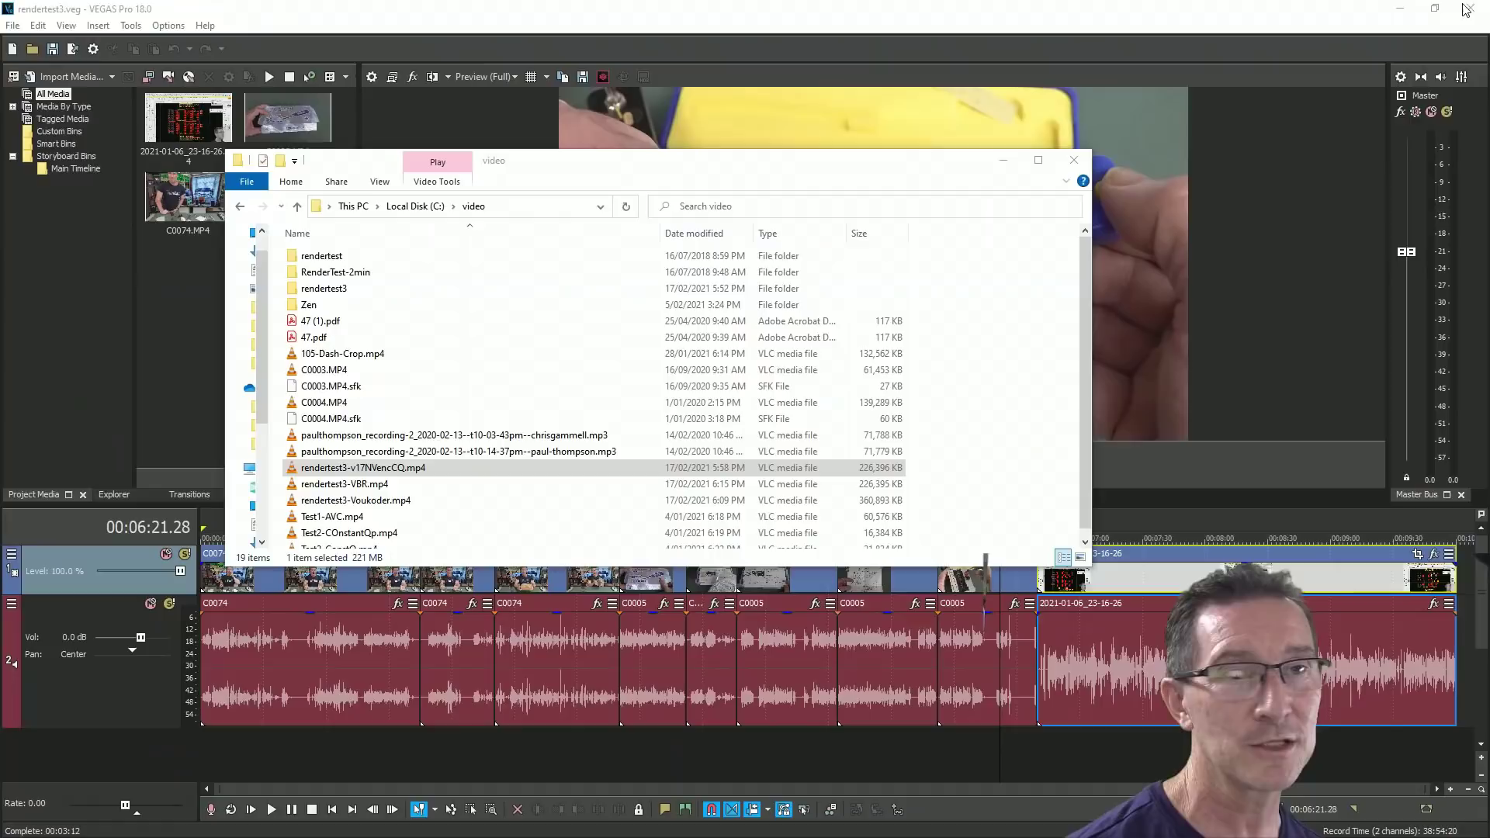
# Step: Recheck the Voukoder and NVENC CQ render sizes, then return to VEGAS Pro's render report
pyautogui.click(411, 503)
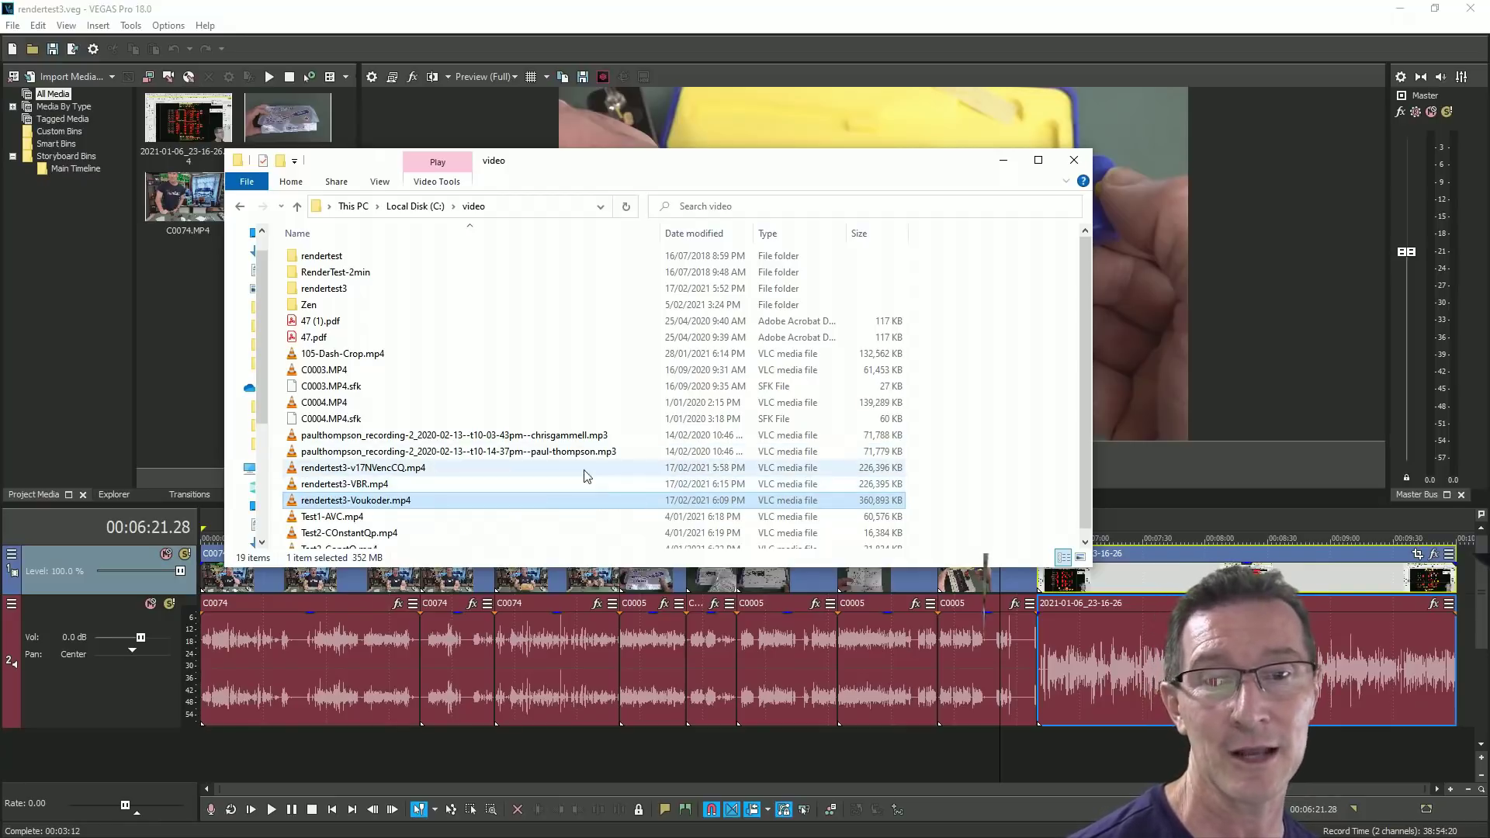
pyautogui.click(412, 468)
pyautogui.click(418, 503)
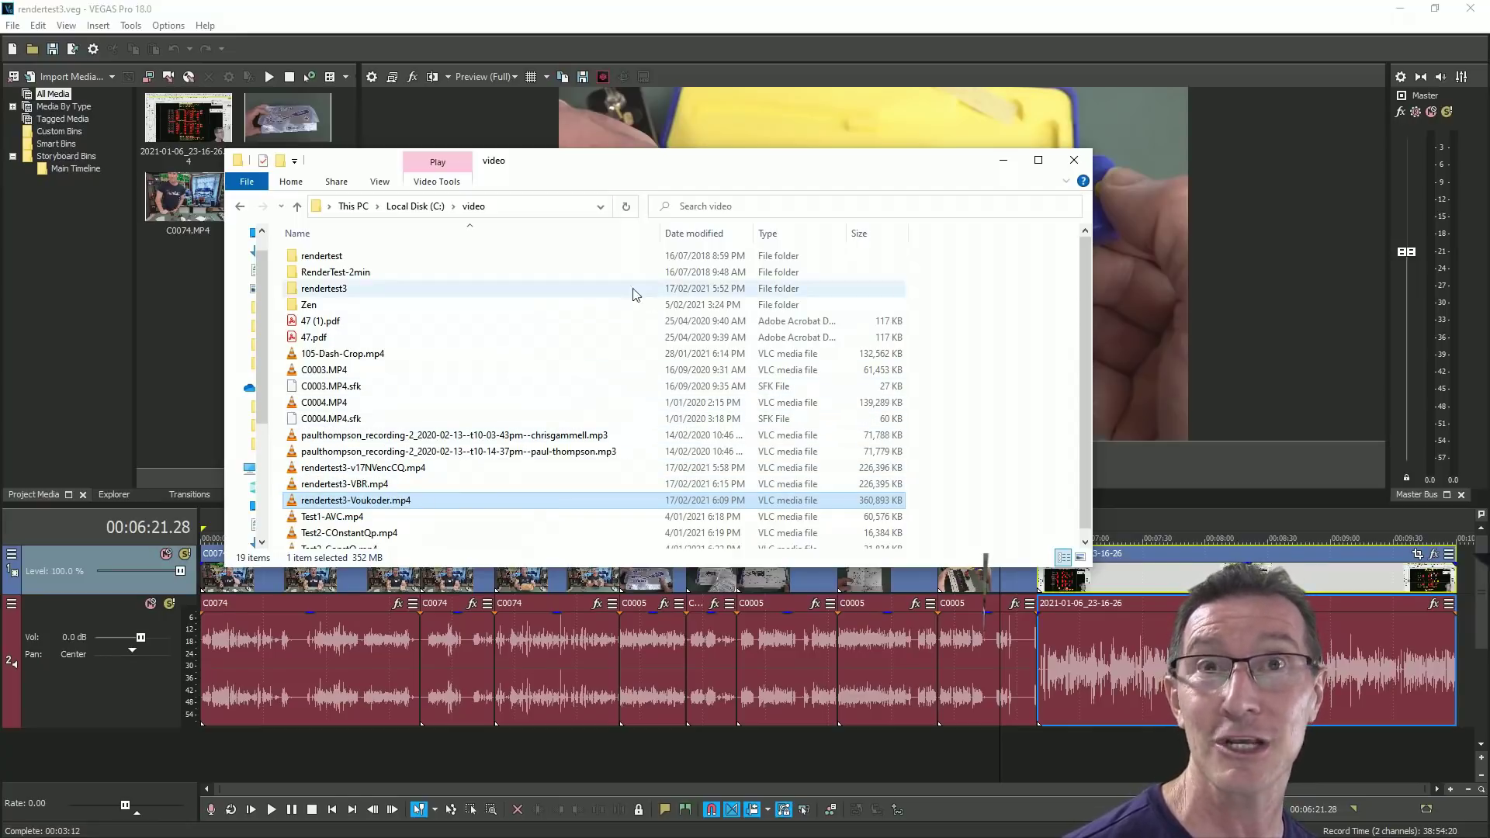
pyautogui.click(678, 16)
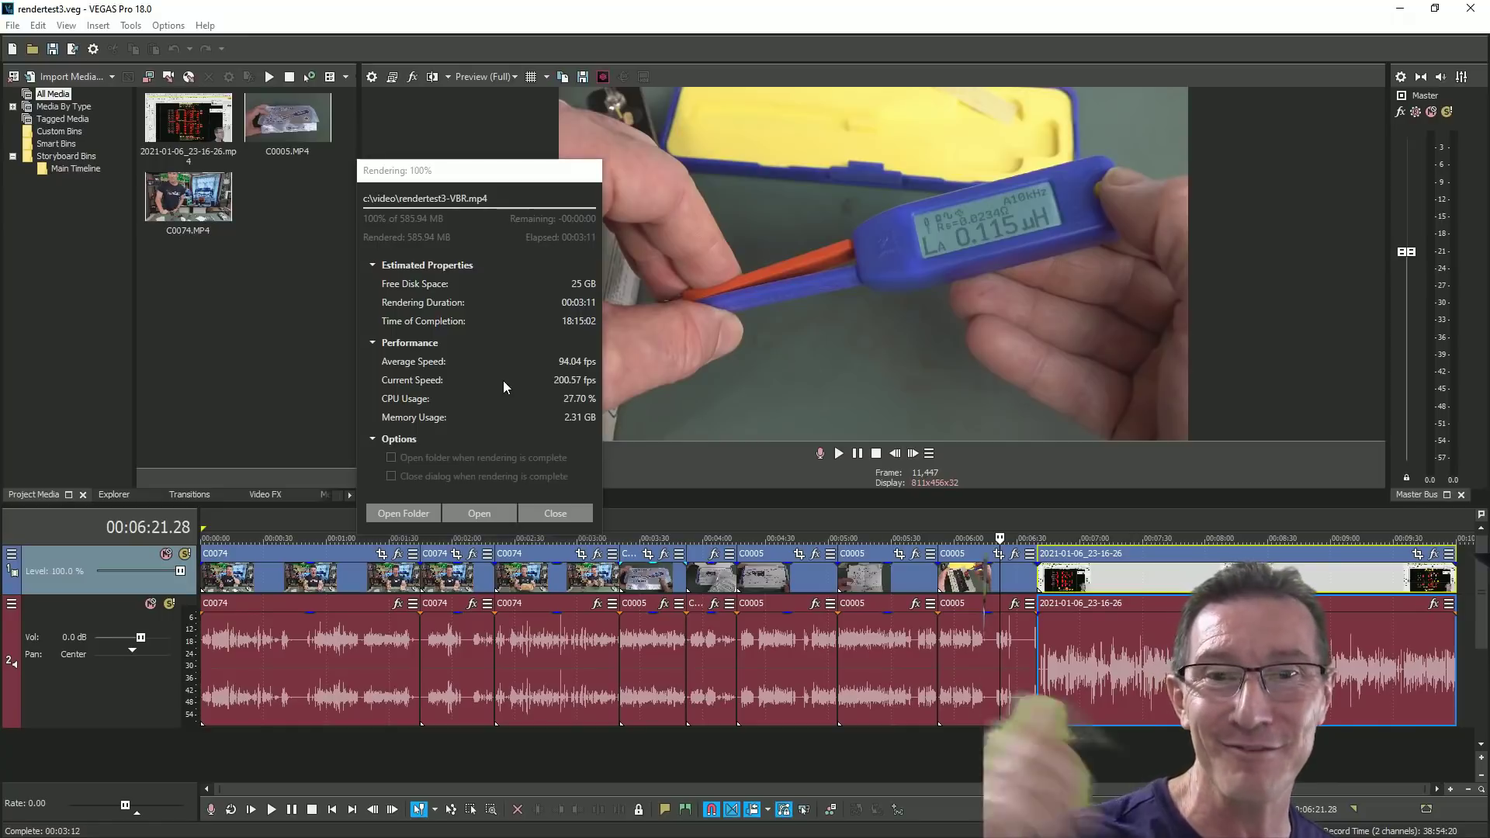
# Step: Dismiss the 100% rendering report and move the timeline to 00:08:13.28 in the EasyEDA section
pyautogui.click(556, 514)
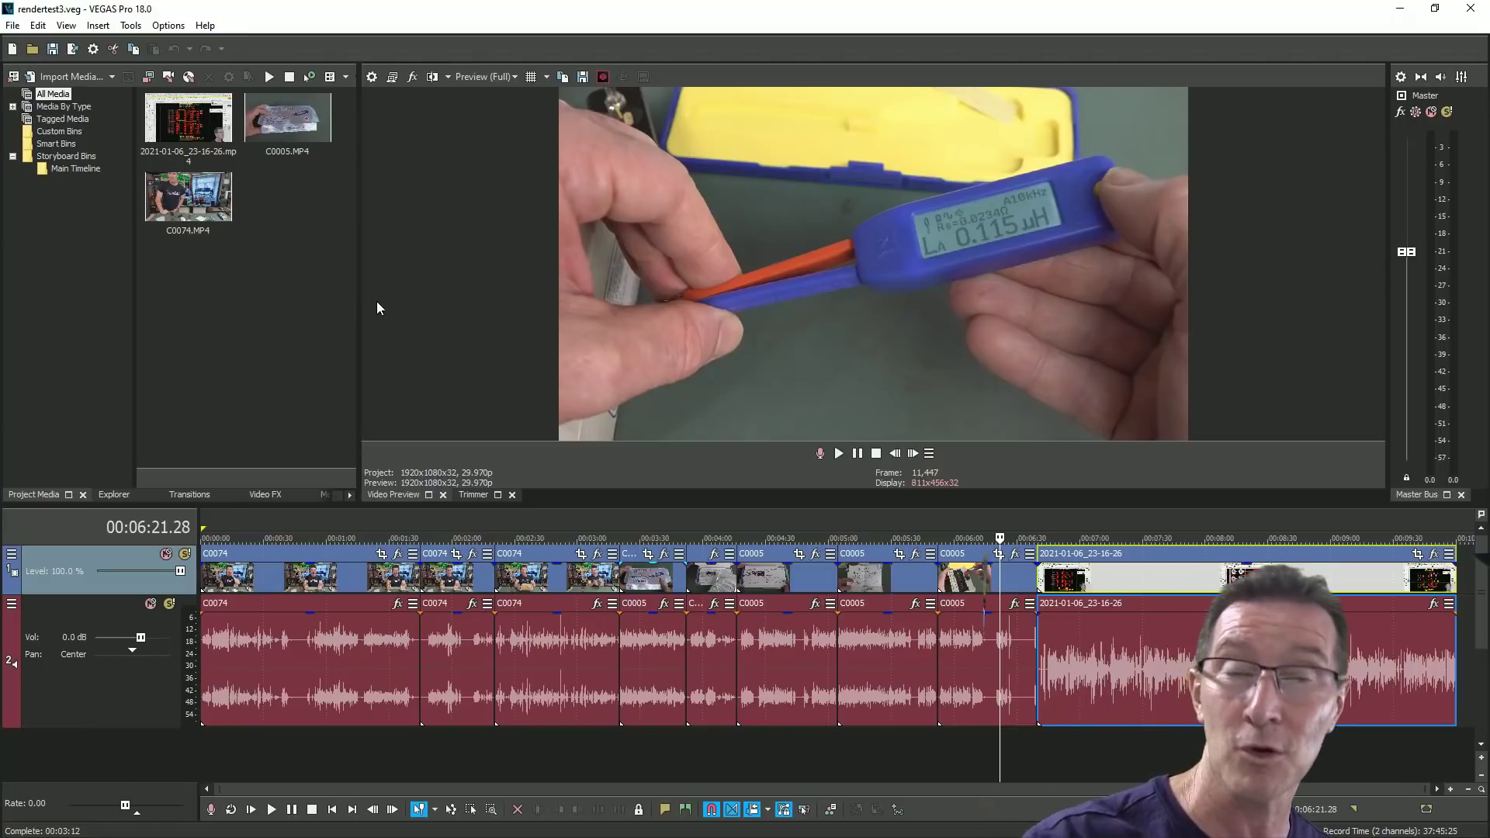
pyautogui.click(1234, 520)
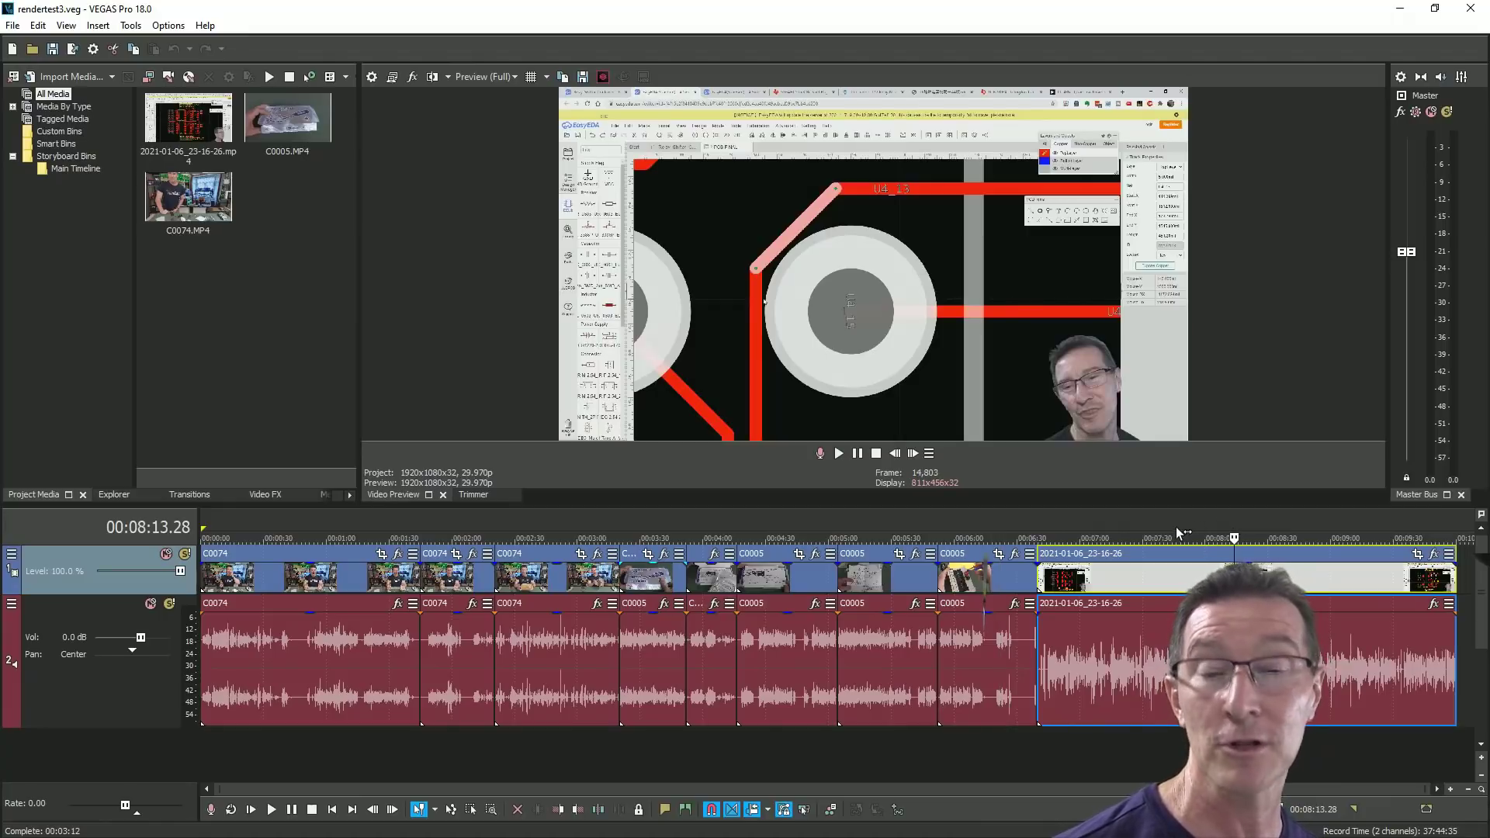